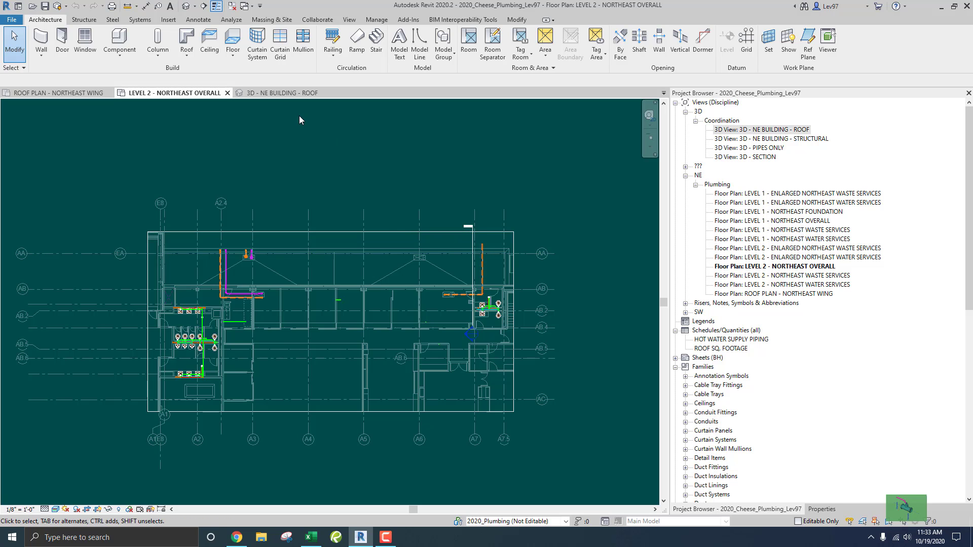
- Review the roof and exposed piping in the 3D - NE BUILDING - ROOF view, and return to the LEVEL 2 - NORTHEAST OVERALL plan
{"action": "scroll", "coordinate": [468, 278], "scroll_direction": "up", "scroll_amount": 2}
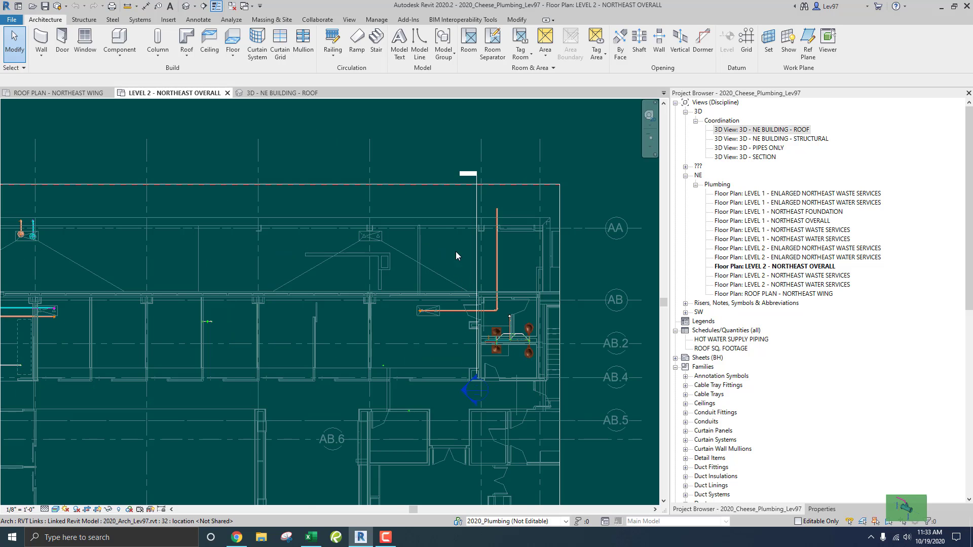
{"action": "left_click", "coordinate": [273, 93]}
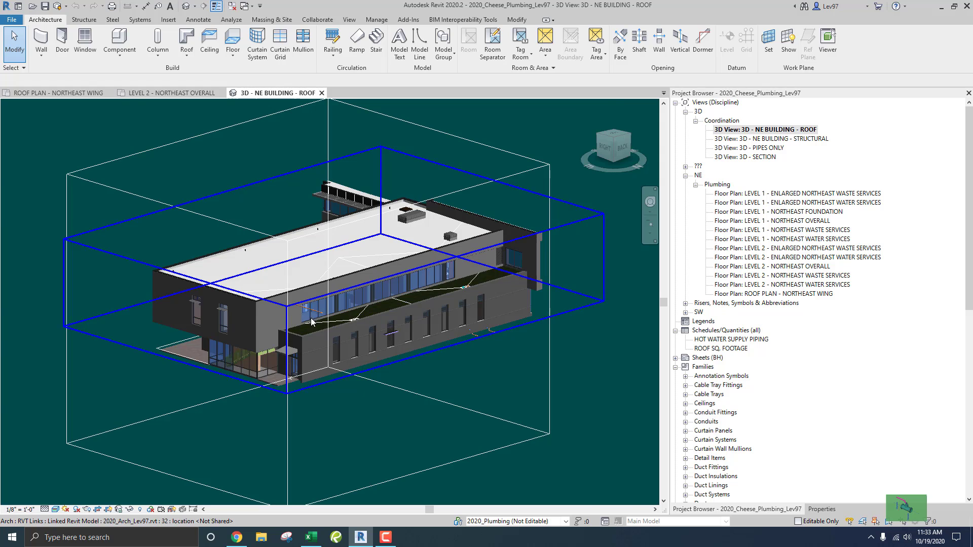
{"action": "scroll", "coordinate": [311, 321], "scroll_direction": "up", "scroll_amount": 3}
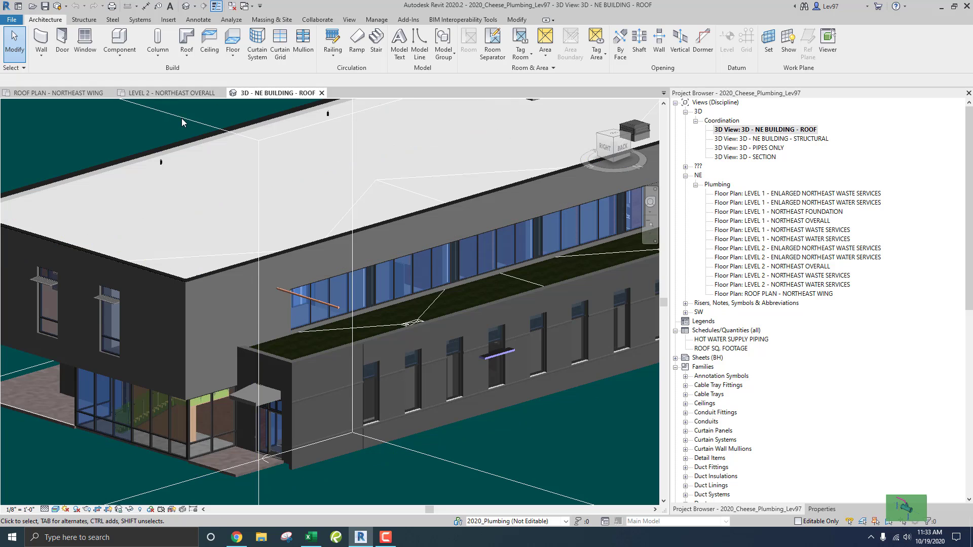
{"action": "left_click", "coordinate": [172, 92]}
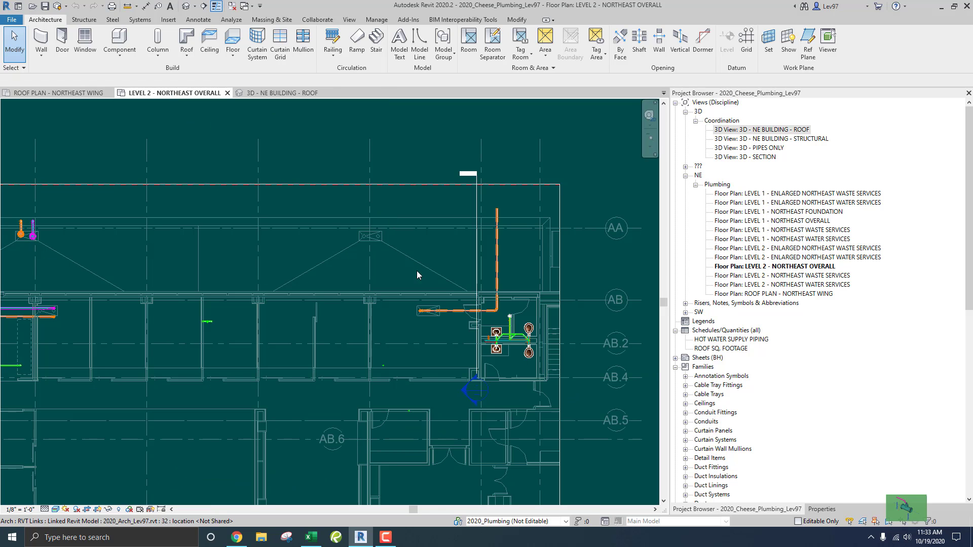
{"action": "scroll", "coordinate": [438, 278], "scroll_direction": "up", "scroll_amount": 5}
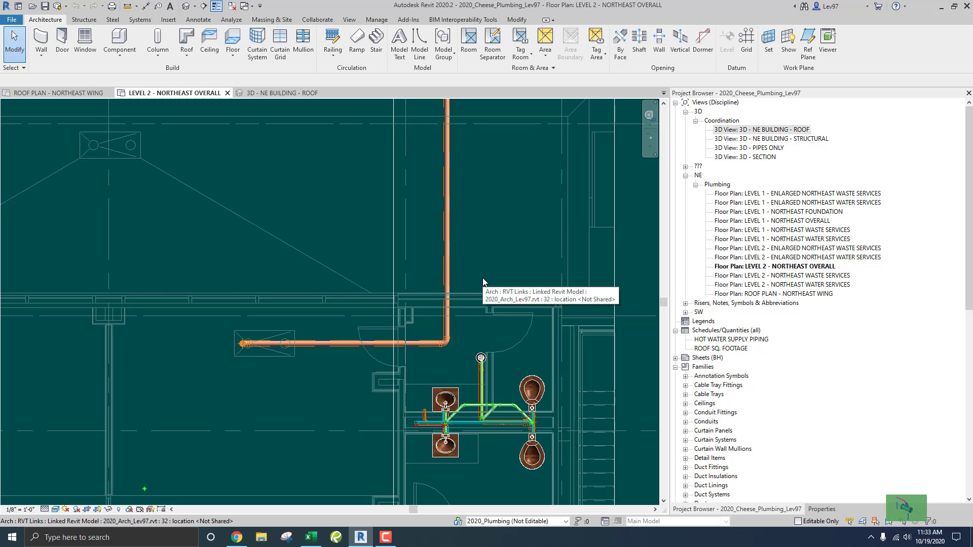
{"action": "left_click", "coordinate": [439, 264]}
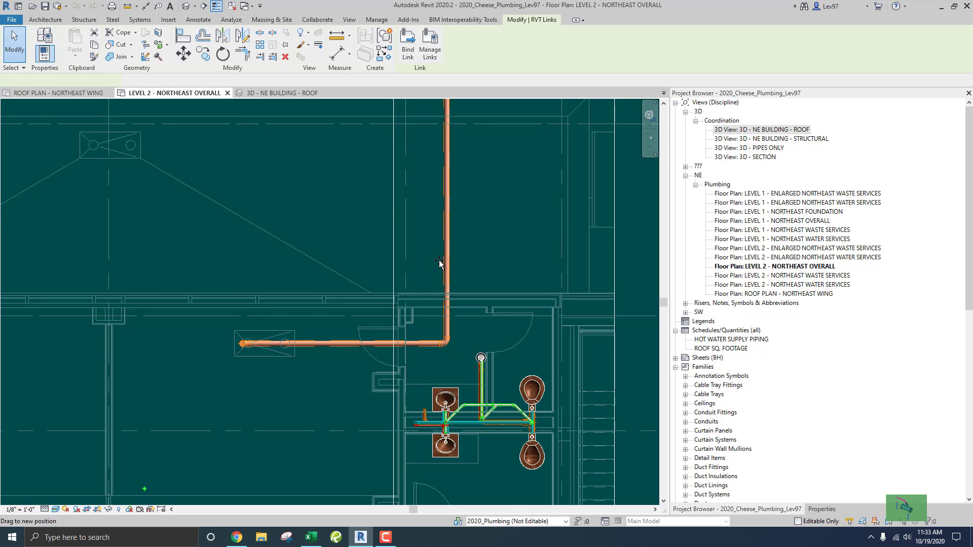
{"action": "left_click_drag", "start_coordinate": [439, 264], "coordinate": [464, 363]}
{"action": "left_click", "coordinate": [576, 279]}
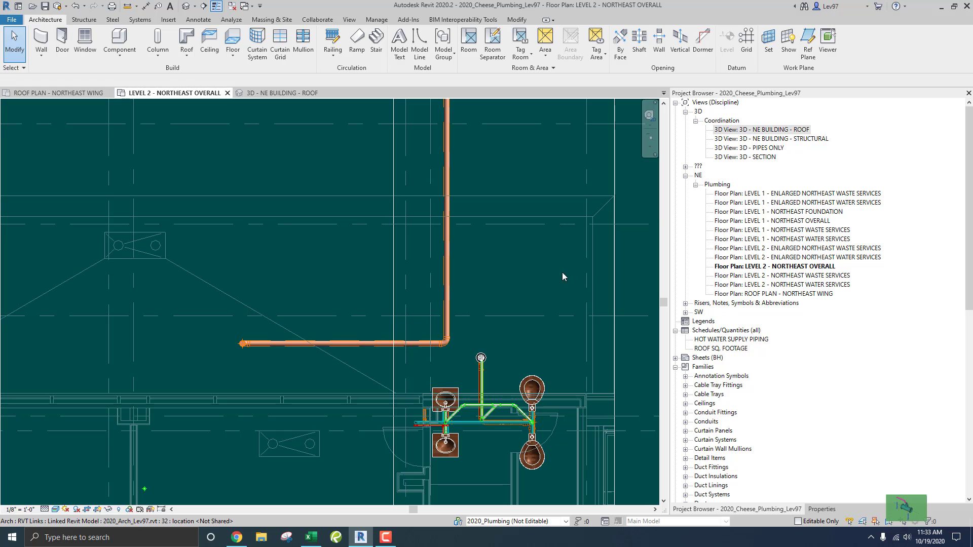
{"action": "left_click", "coordinate": [76, 6]}
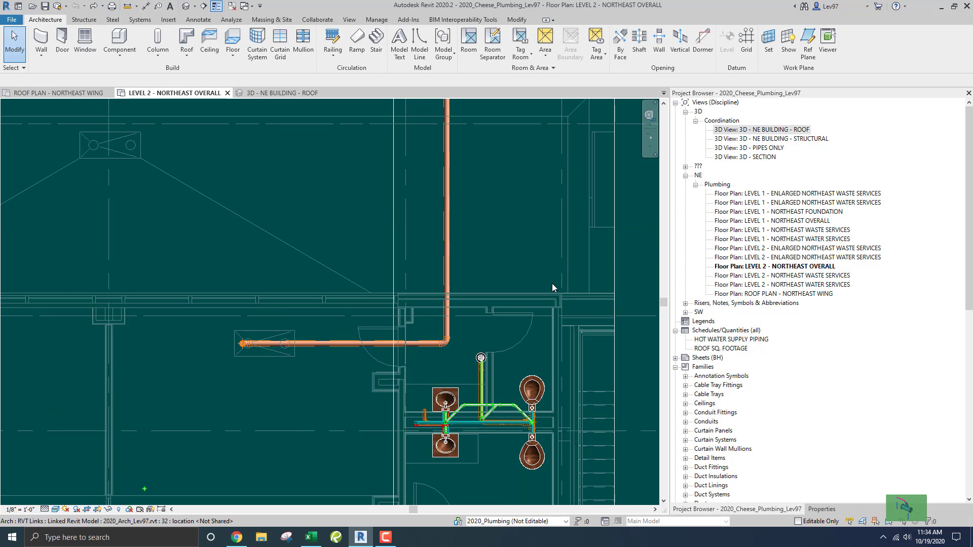
- Pin the linked architectural model 2020_Arch_Lev97.rvt in place and clear the selection
{"action": "scroll", "coordinate": [555, 276], "scroll_direction": "down", "scroll_amount": 3}
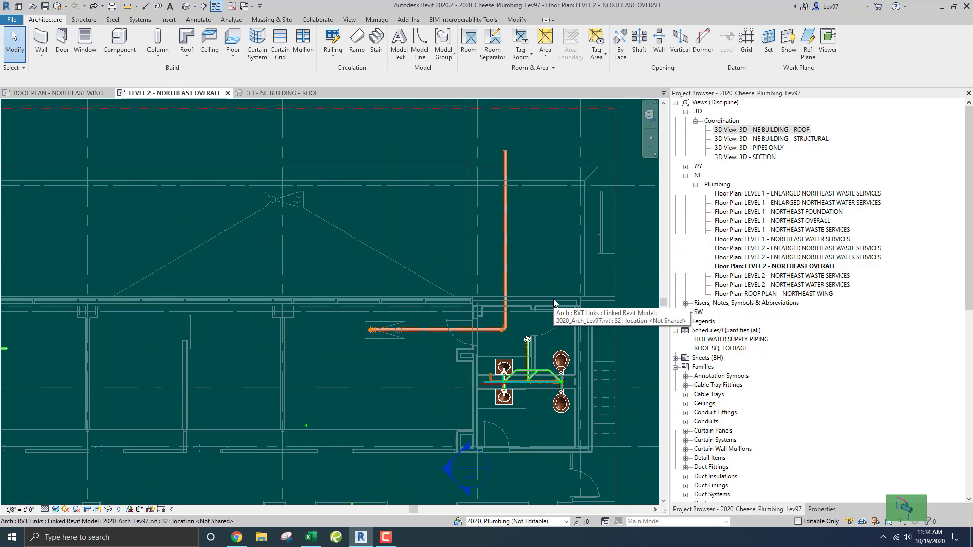
{"action": "key", "text": "Tab"}
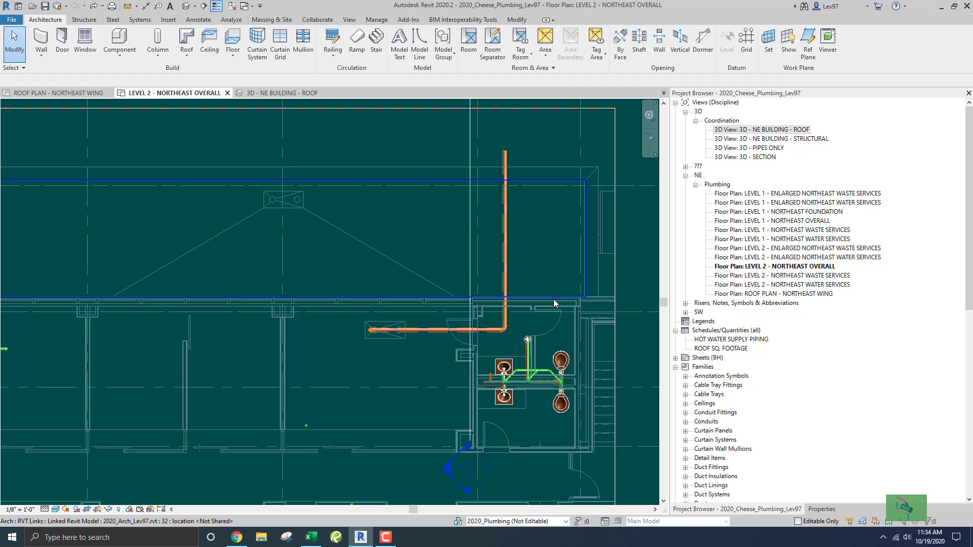
{"action": "key", "text": "Tab"}
{"action": "left_click", "coordinate": [554, 300]}
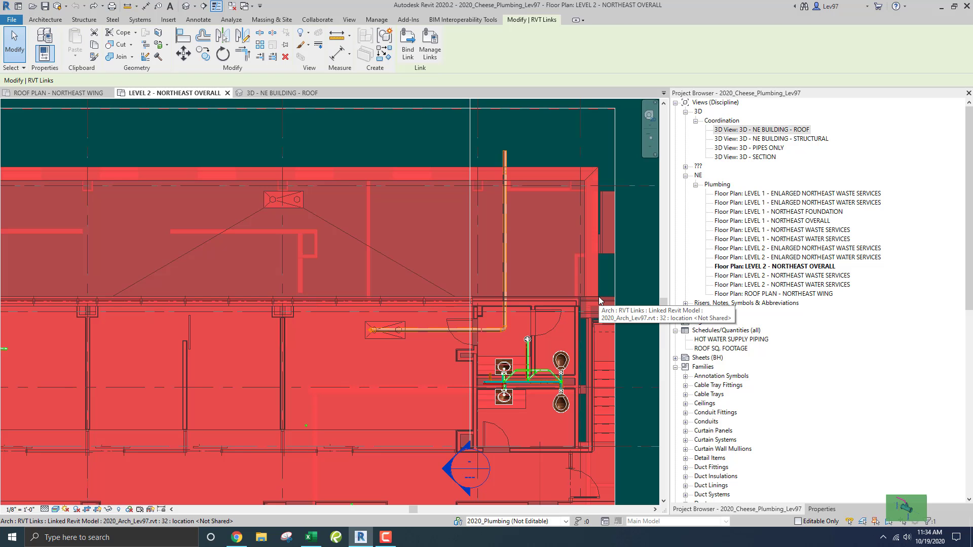
{"action": "left_click", "coordinate": [284, 46]}
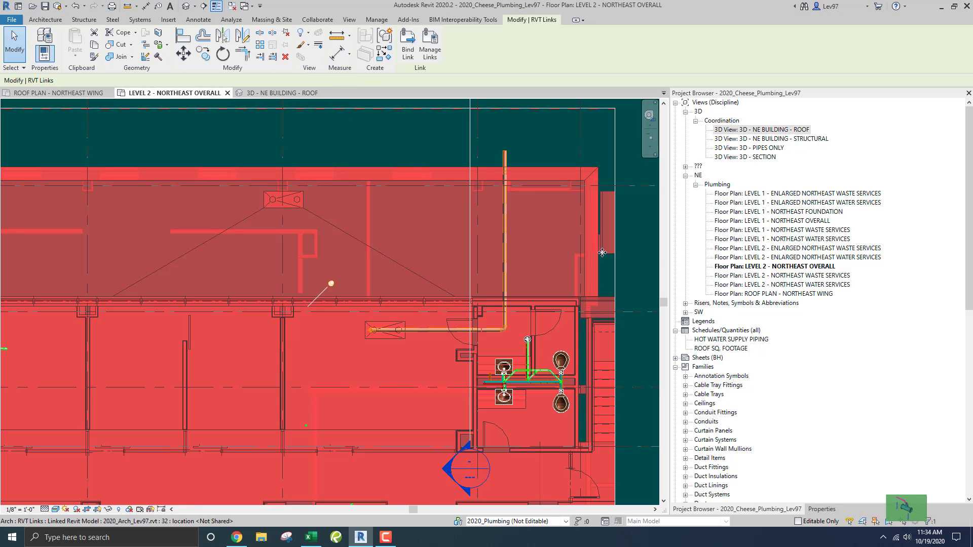
{"action": "key", "text": "Escape"}
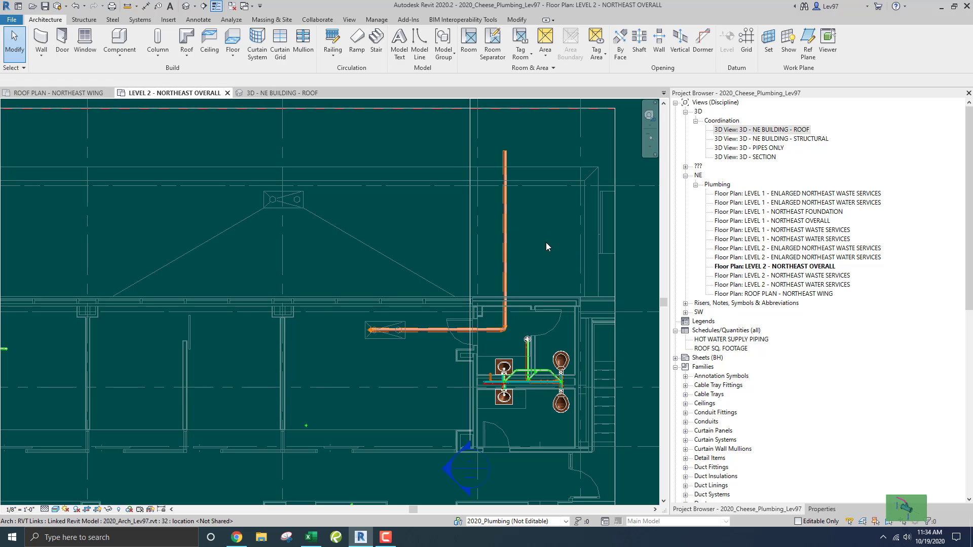
- Delete the long pipe run extending from the restroom out over the lower roof, together with its elbow
{"action": "middle_click_drag", "start_coordinate": [540, 255], "coordinate": [494, 255]}
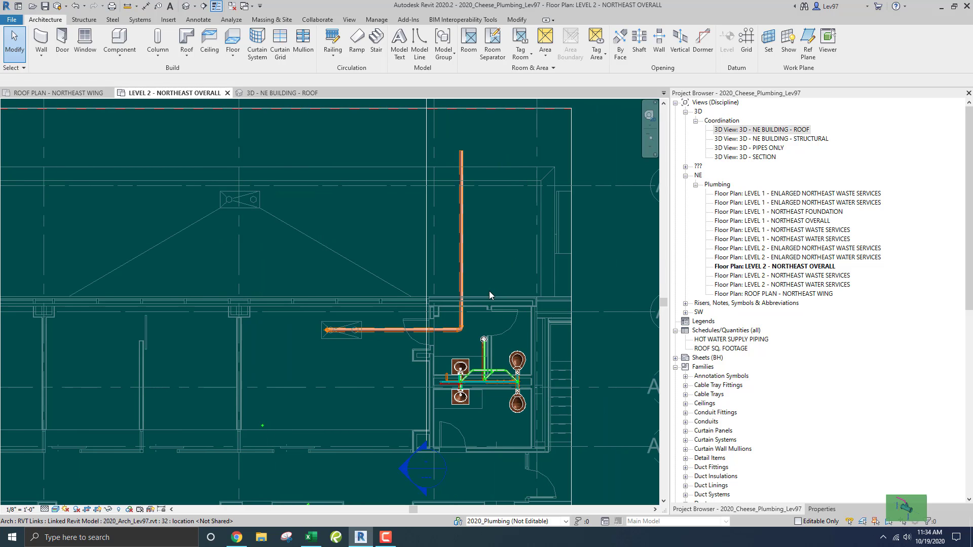
{"action": "left_click", "coordinate": [463, 162]}
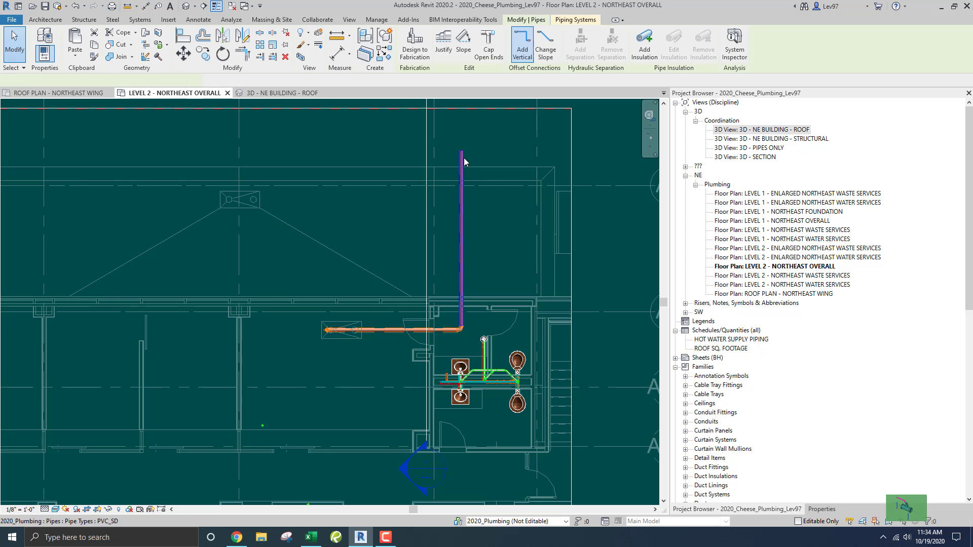
{"action": "key", "text": "Delete"}
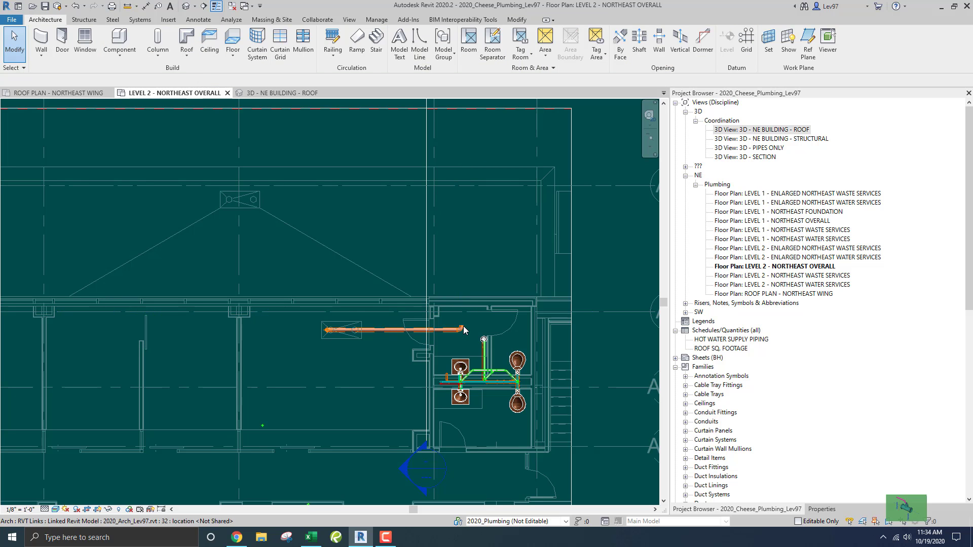
{"action": "left_click", "coordinate": [459, 327]}
{"action": "key", "text": "Delete"}
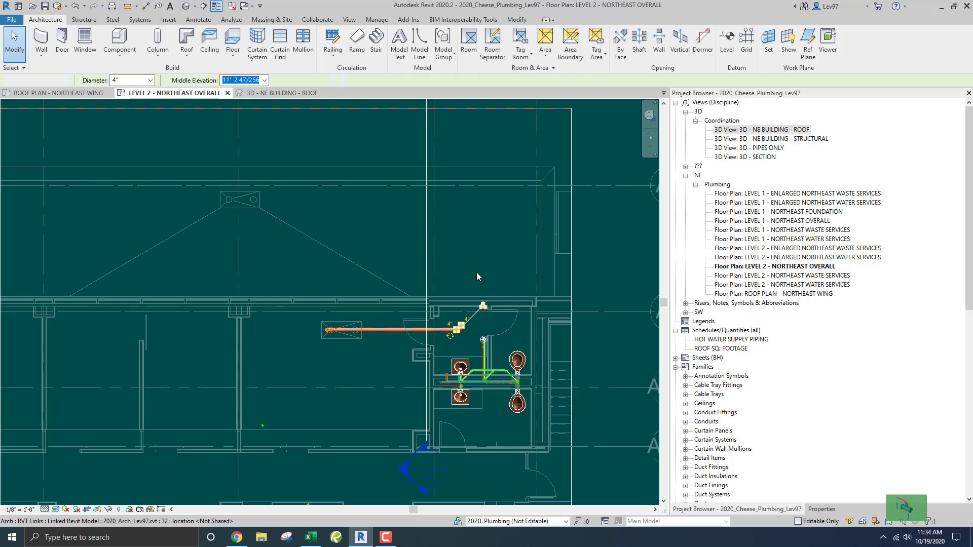
- Move the section line from the restroom's side wall into the restroom, just past the open pipe end
{"action": "left_click", "coordinate": [427, 233]}
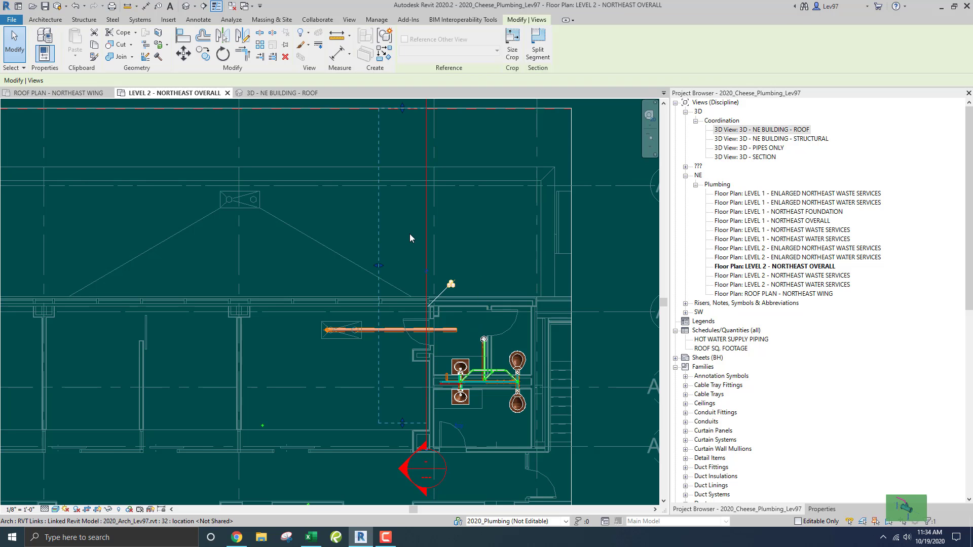
{"action": "left_click_drag", "start_coordinate": [426, 234], "coordinate": [479, 255]}
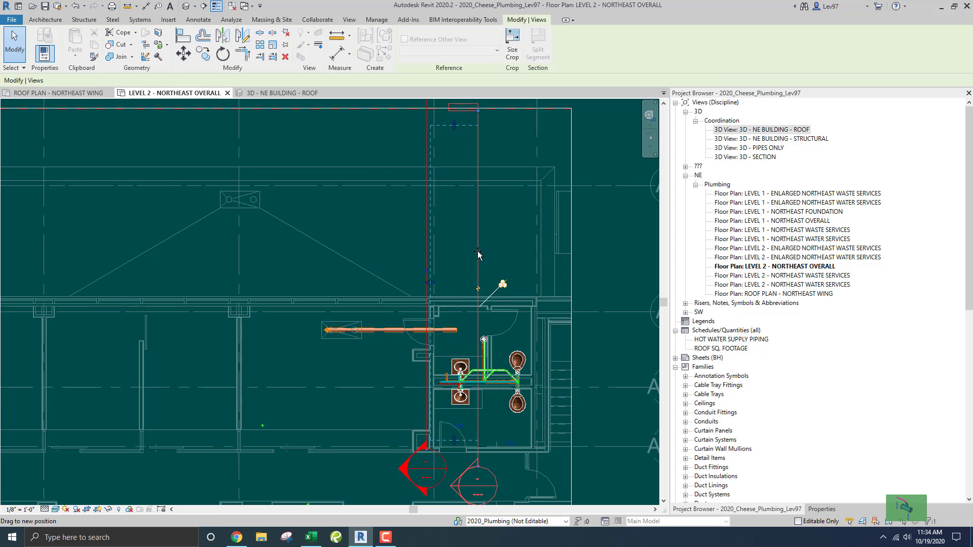
{"action": "scroll", "coordinate": [448, 346], "scroll_direction": "up", "scroll_amount": 2}
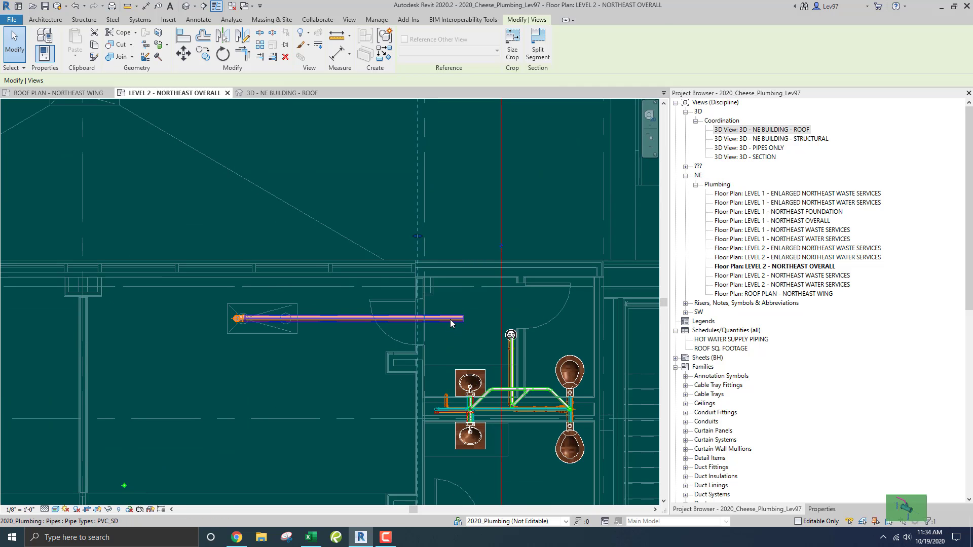
{"action": "scroll", "coordinate": [474, 307], "scroll_direction": "down", "scroll_amount": 2}
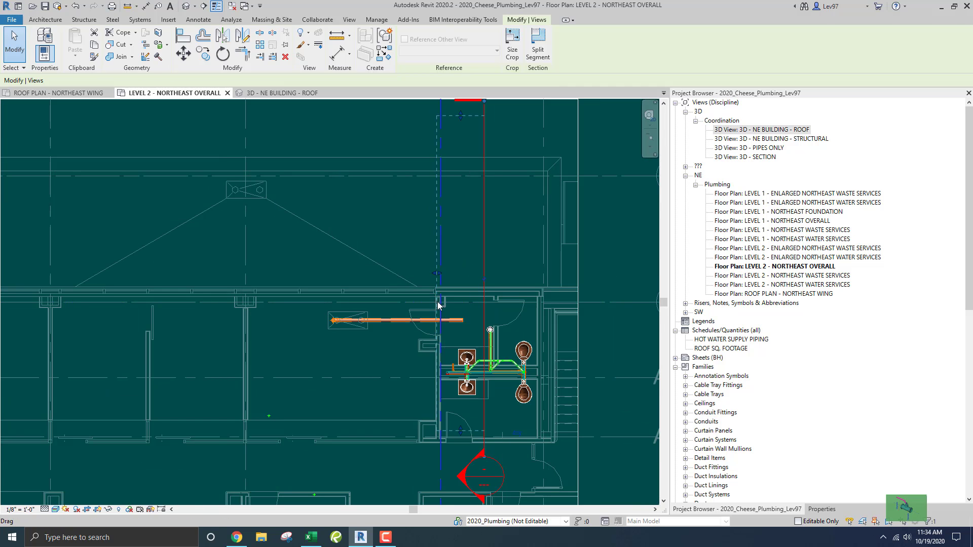
- From the open end of the 4" pipe, draw a perpendicular leg about 2' long toward the restroom's exterior wall, with slope off
{"action": "left_click", "coordinate": [459, 323]}
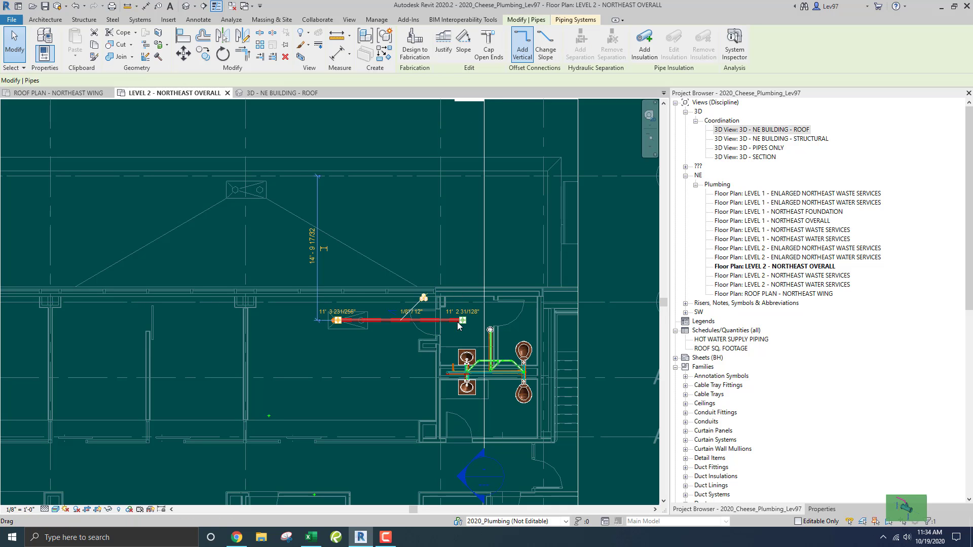
{"action": "right_click", "coordinate": [462, 324]}
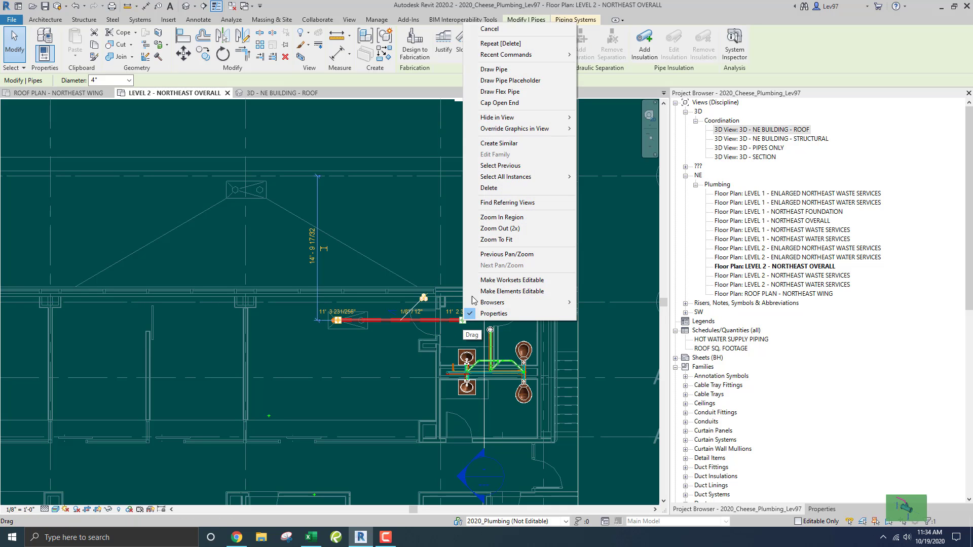
{"action": "left_click", "coordinate": [496, 69]}
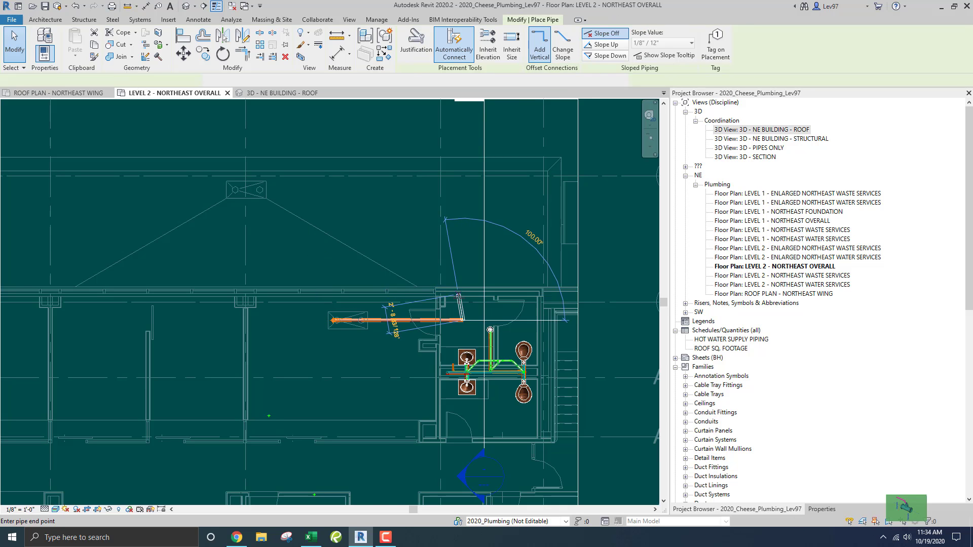
{"action": "scroll", "coordinate": [460, 304], "scroll_direction": "up", "scroll_amount": 2}
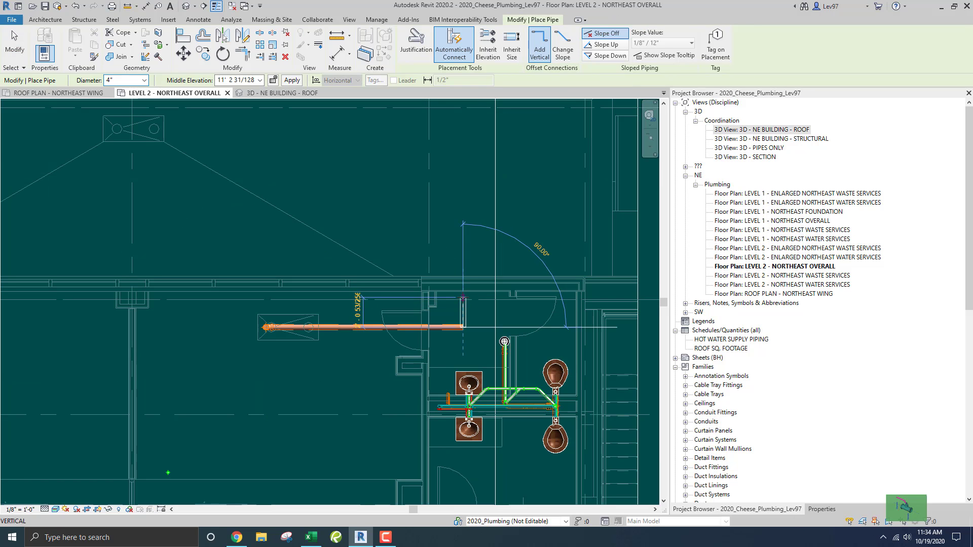
{"action": "left_click", "coordinate": [463, 298]}
{"action": "key", "text": "Escape"}
{"action": "key", "text": "Escape"}
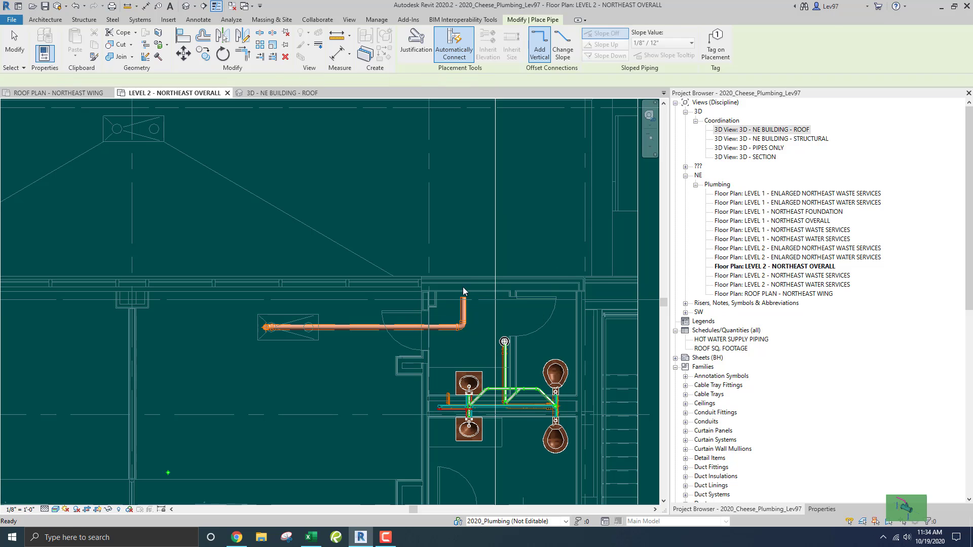
{"action": "scroll", "coordinate": [443, 245], "scroll_direction": "down", "scroll_amount": 2}
{"action": "scroll", "coordinate": [442, 245], "scroll_direction": "down", "scroll_amount": 1}
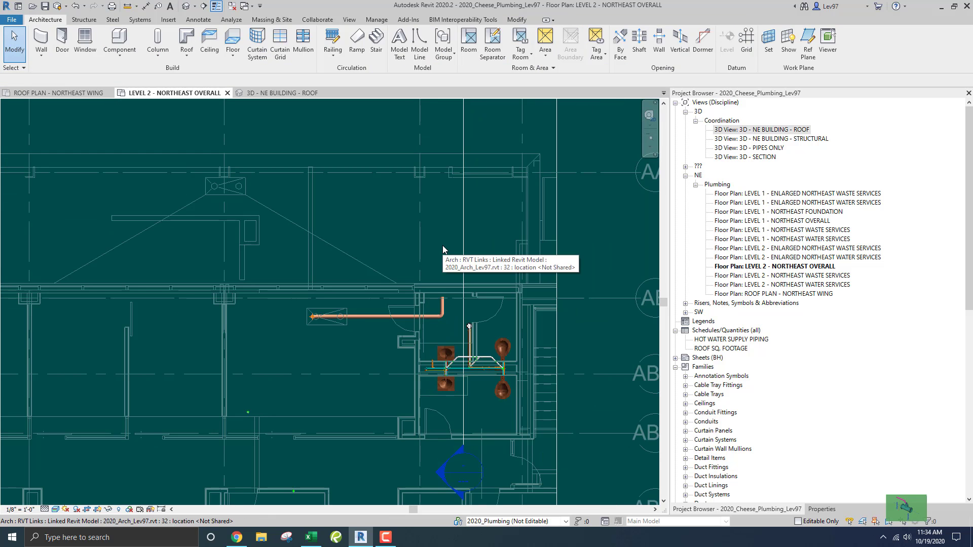
- Reduce the section's view depth so its far boundary sits just beyond the short pipe leg in the restroom
{"action": "left_click", "coordinate": [464, 263]}
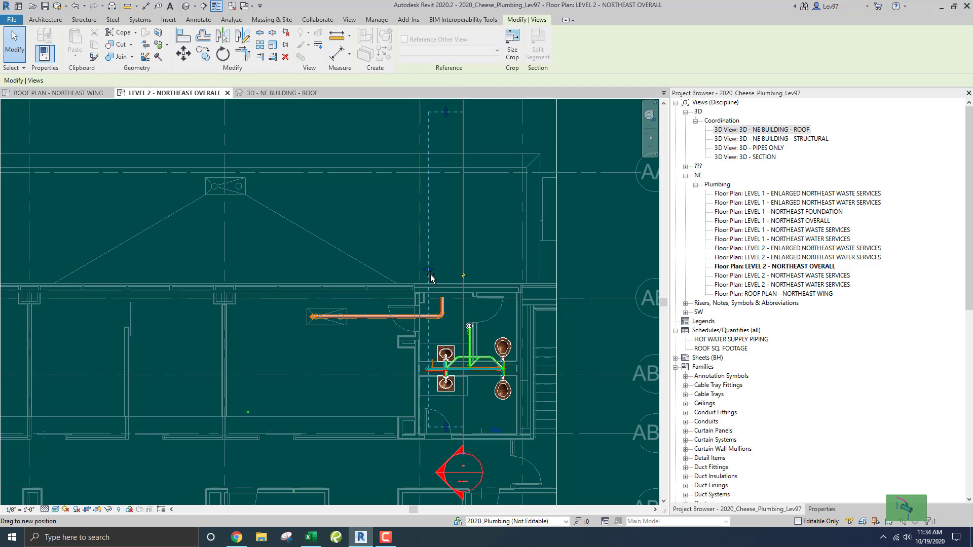
{"action": "left_click_drag", "start_coordinate": [415, 270], "coordinate": [430, 270]}
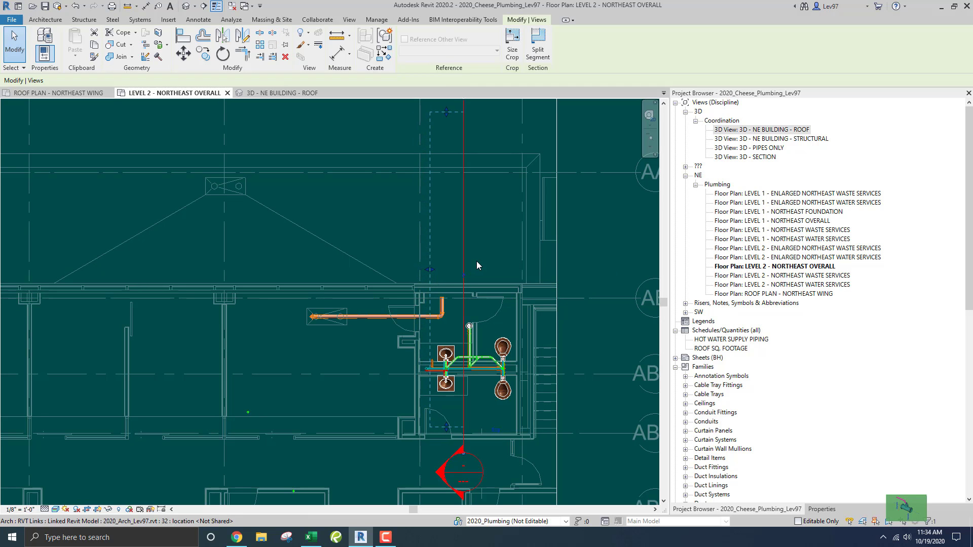
{"action": "middle_click_drag", "start_coordinate": [474, 262], "coordinate": [463, 262]}
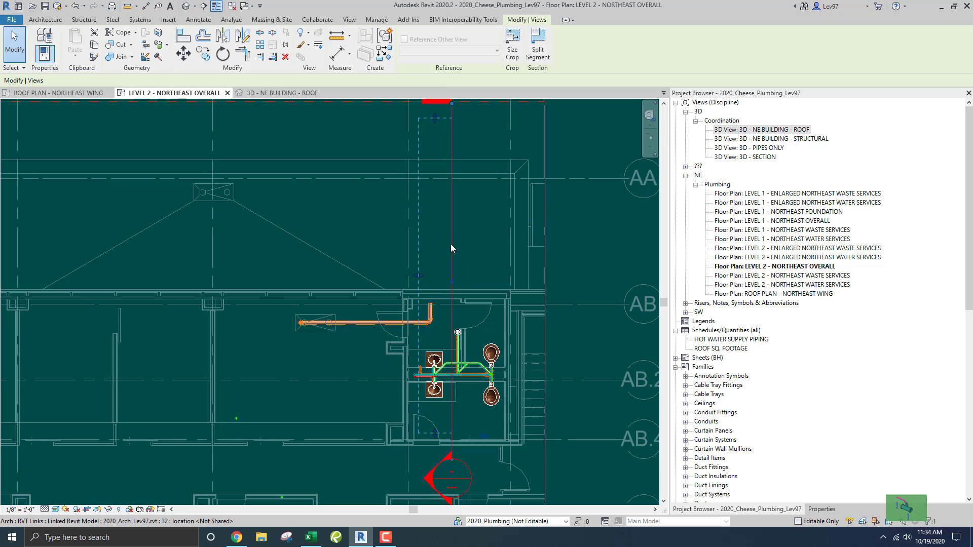
- Open the section view belonging to the section line that cuts through the restroom
{"action": "right_click", "coordinate": [318, 216]}
{"action": "left_click", "coordinate": [357, 224]}
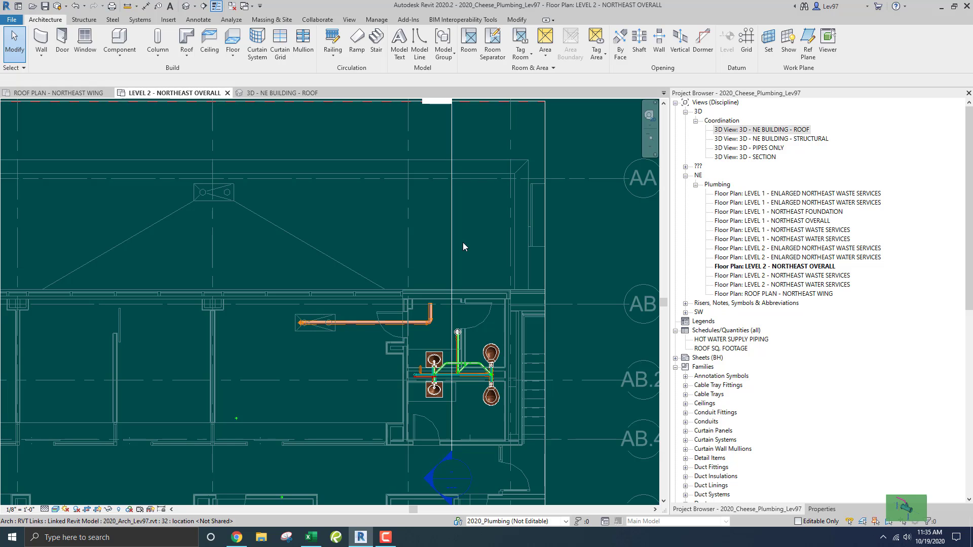
{"action": "left_click", "coordinate": [452, 241]}
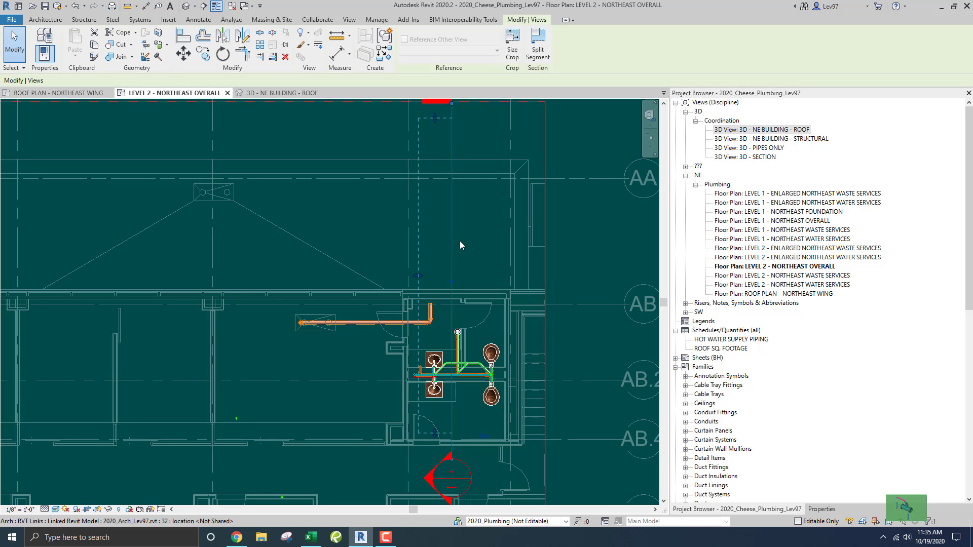
{"action": "right_click", "coordinate": [352, 224]}
{"action": "left_click", "coordinate": [352, 226]}
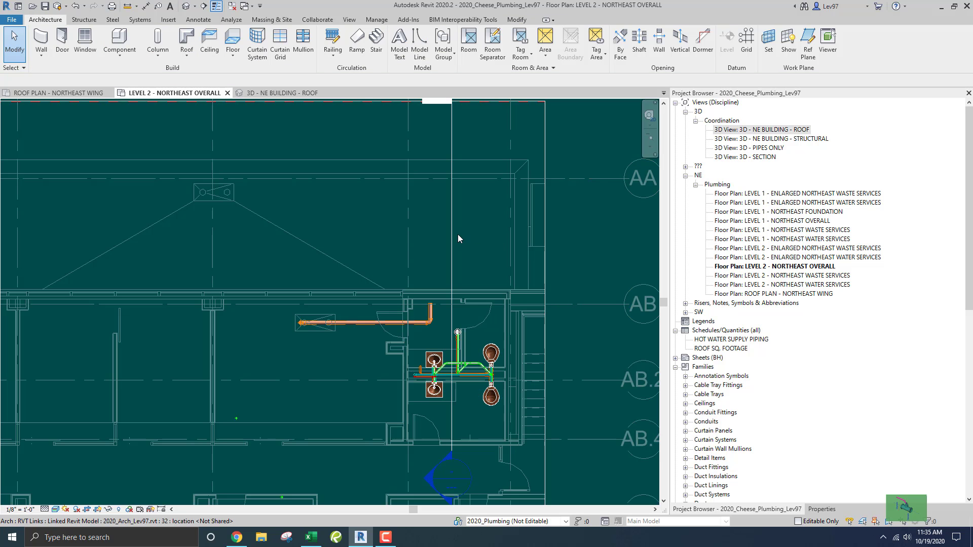
{"action": "left_click", "coordinate": [455, 237]}
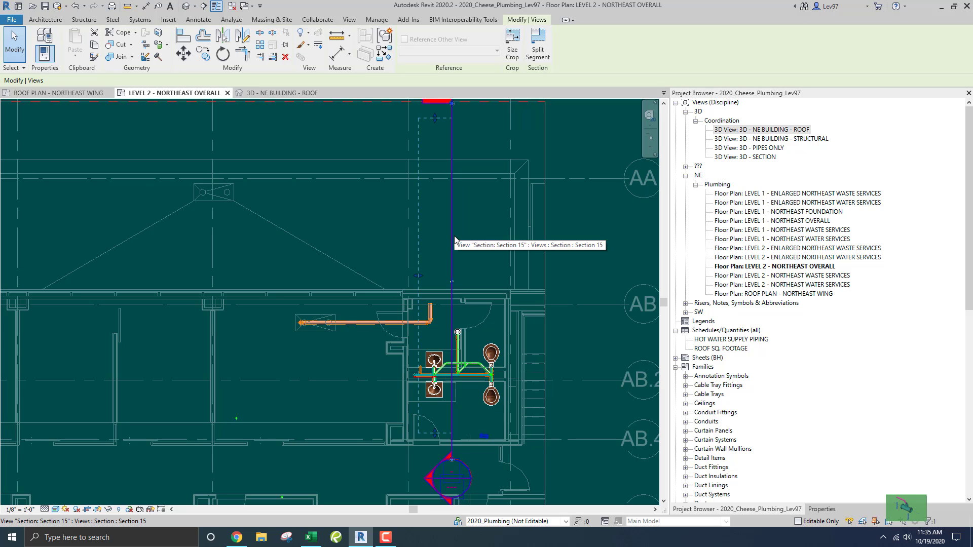
{"action": "right_click", "coordinate": [605, 229]}
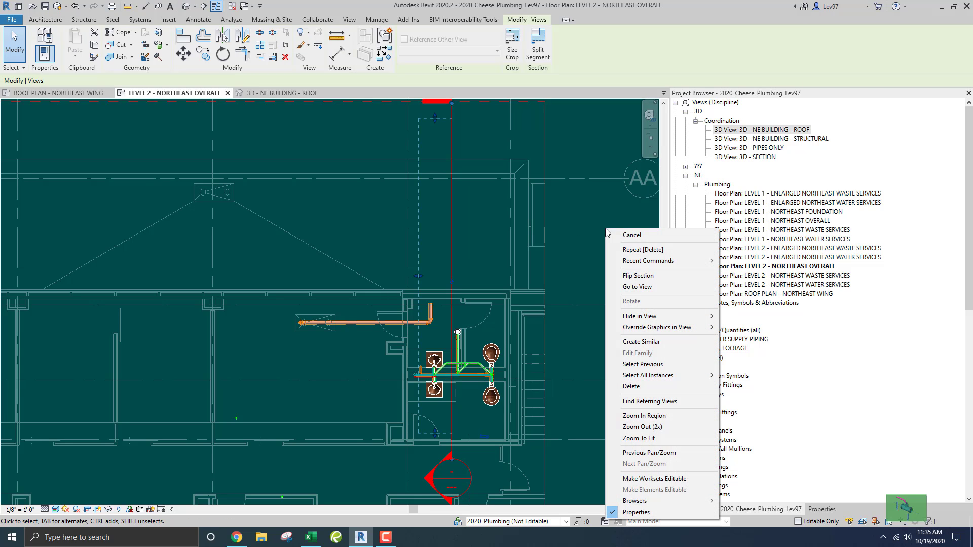
{"action": "left_click", "coordinate": [637, 287]}
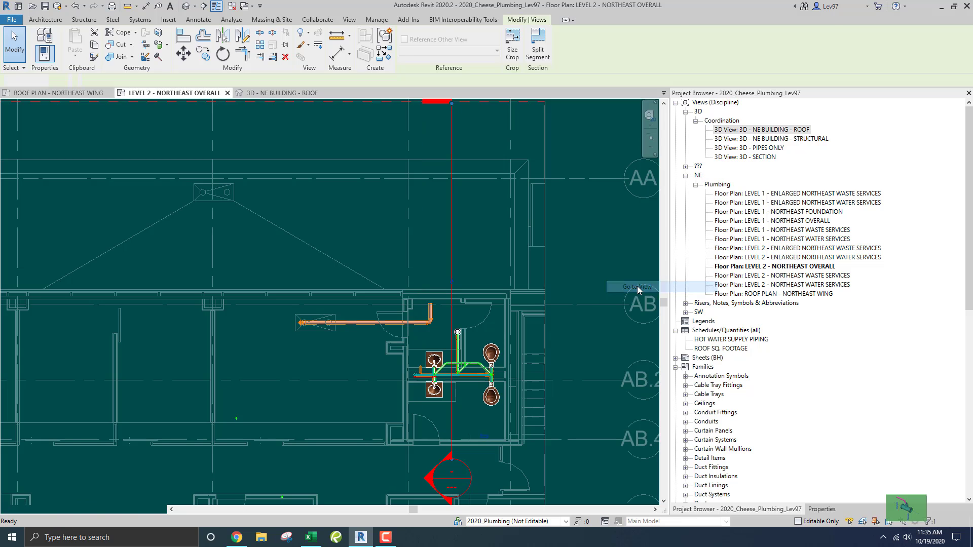
- From the open end of the short 4" pipe, draw a vertical drop with slope off to about 1'-7" below Level 2, within the floor structure
{"action": "scroll", "coordinate": [490, 276], "scroll_direction": "up", "scroll_amount": 5}
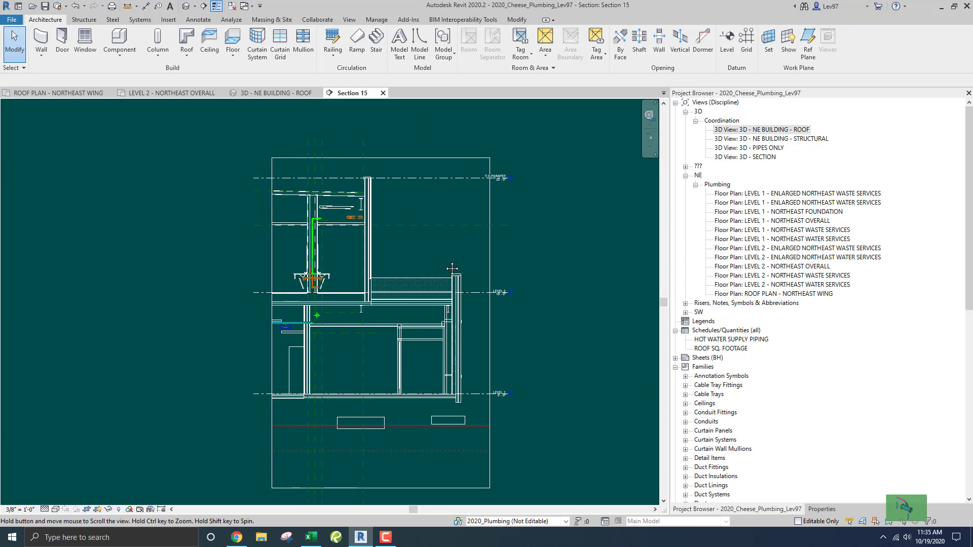
{"action": "scroll", "coordinate": [407, 263], "scroll_direction": "up", "scroll_amount": 2}
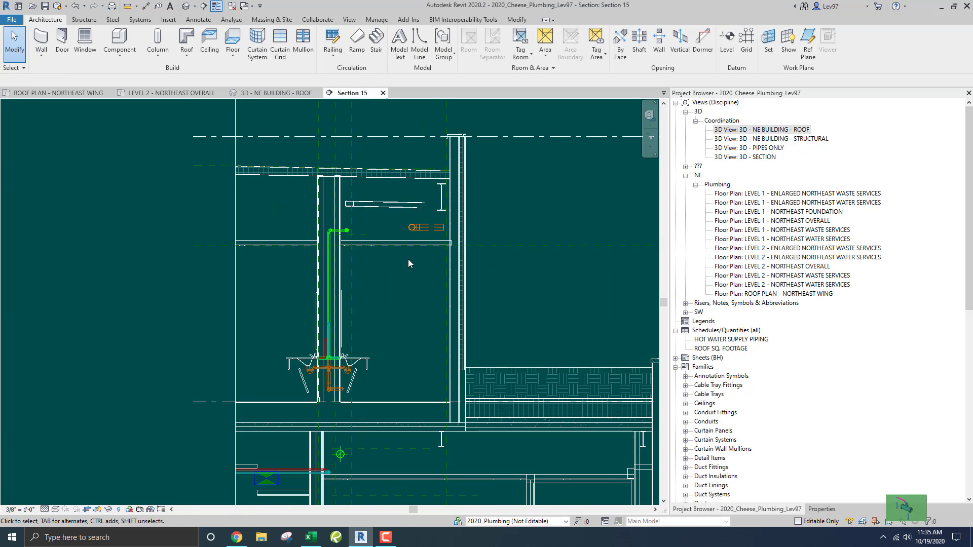
{"action": "mouse_move", "coordinate": [408, 259]}
{"action": "middle_mouse_down"}
{"action": "mouse_move", "coordinate": [402, 280]}
{"action": "mouse_move", "coordinate": [363, 279]}
{"action": "middle_mouse_up"}
{"action": "scroll", "coordinate": [363, 278], "scroll_direction": "up", "scroll_amount": 2}
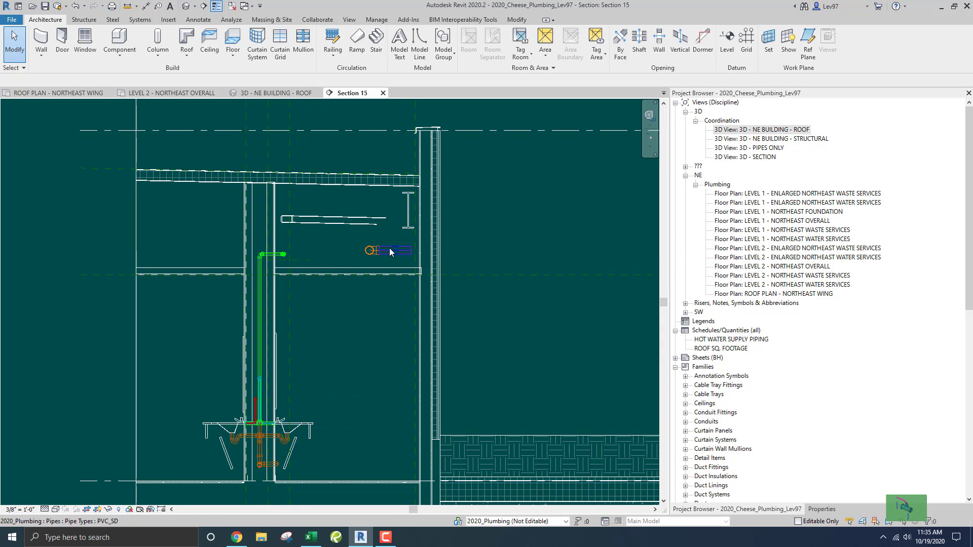
{"action": "left_click", "coordinate": [401, 253]}
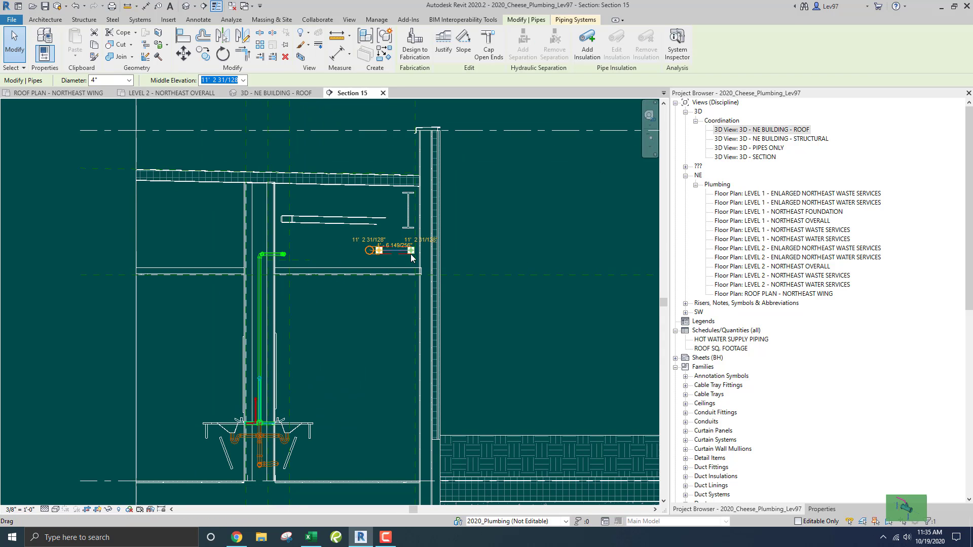
{"action": "right_click", "coordinate": [413, 254]}
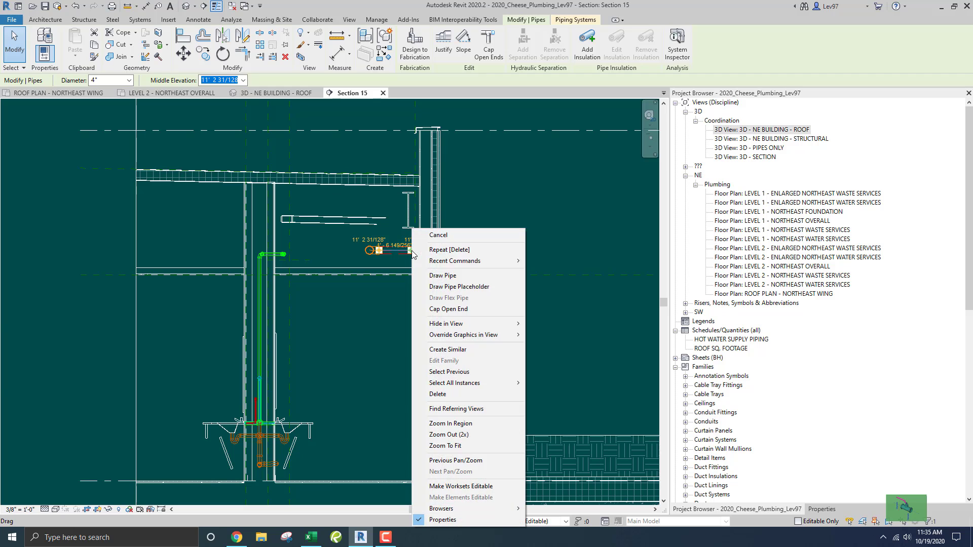
{"action": "left_click", "coordinate": [436, 275]}
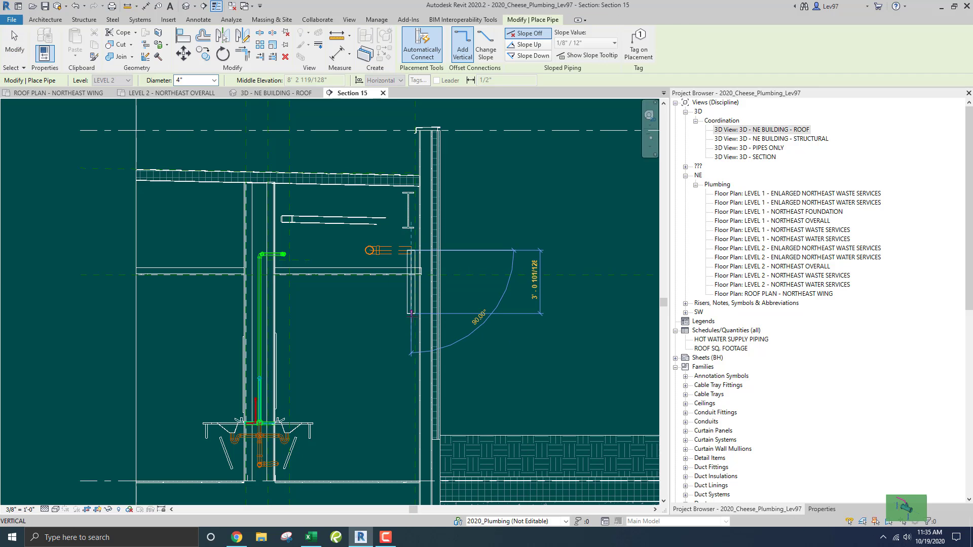
{"action": "middle_click_drag", "start_coordinate": [409, 355], "coordinate": [432, 242]}
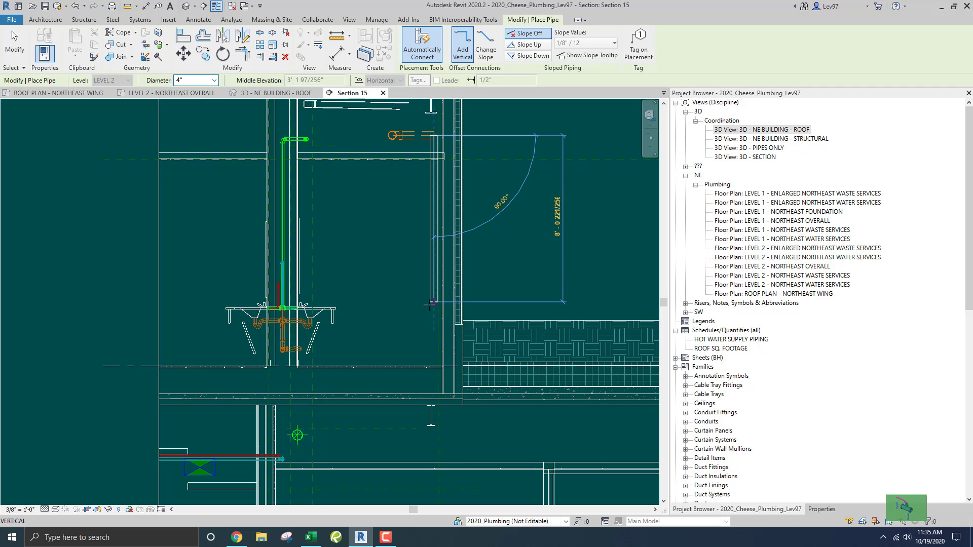
{"action": "scroll", "coordinate": [431, 304], "scroll_direction": "down", "scroll_amount": 1}
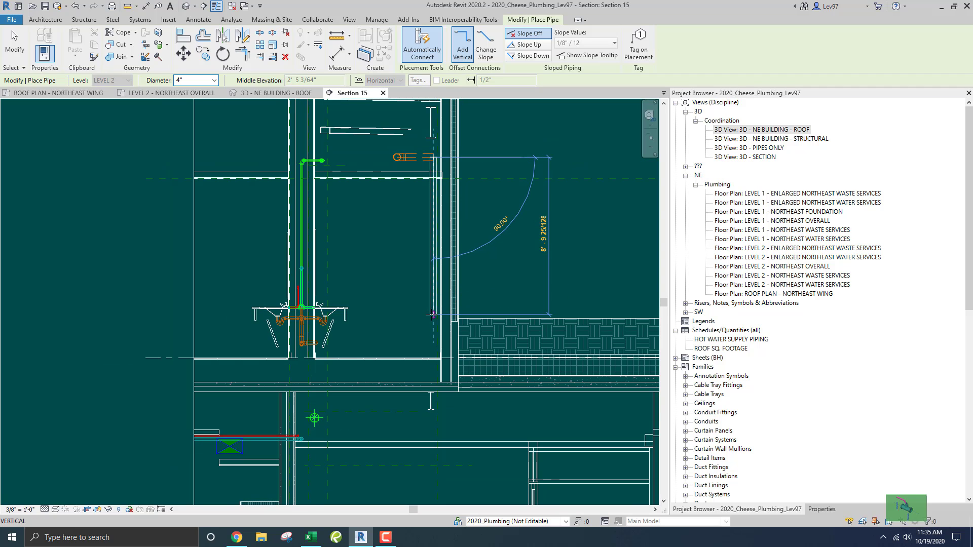
{"action": "middle_click_drag", "start_coordinate": [433, 314], "coordinate": [410, 220]}
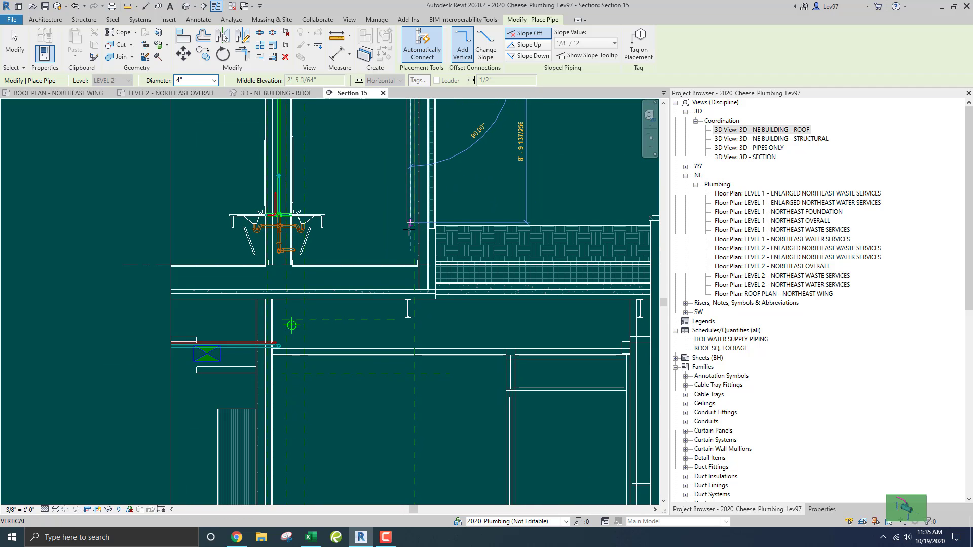
{"action": "left_click", "coordinate": [411, 292]}
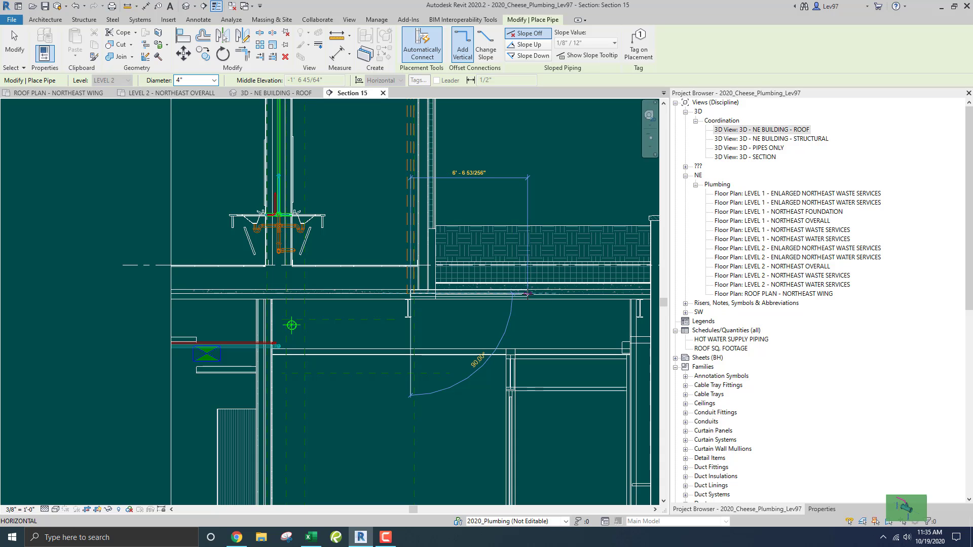
- Continue the 4" pipe horizontally beneath the lower roof into the parapet wall, and turn it down about 2' inside the wall
{"action": "middle_click_drag", "start_coordinate": [527, 295], "coordinate": [385, 279]}
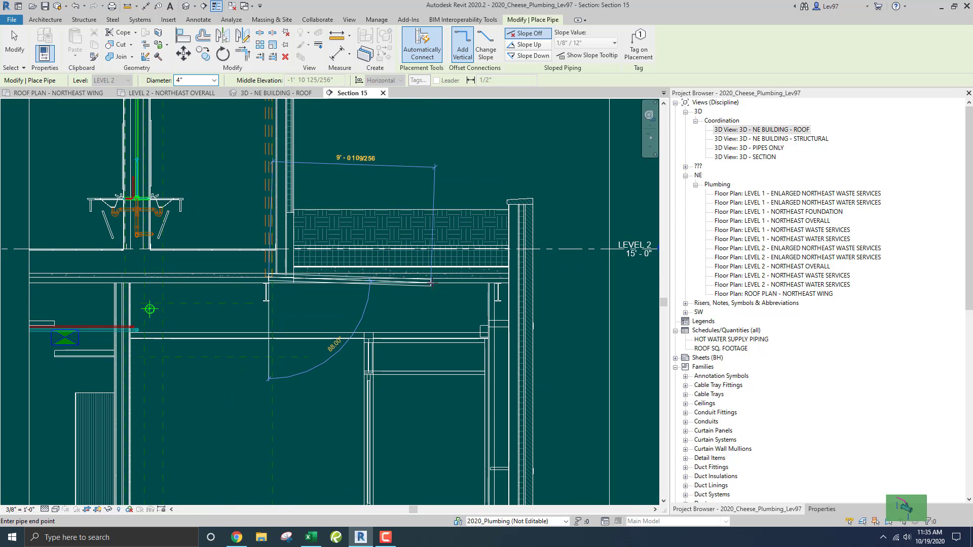
{"action": "scroll", "coordinate": [471, 278], "scroll_direction": "up", "scroll_amount": 2}
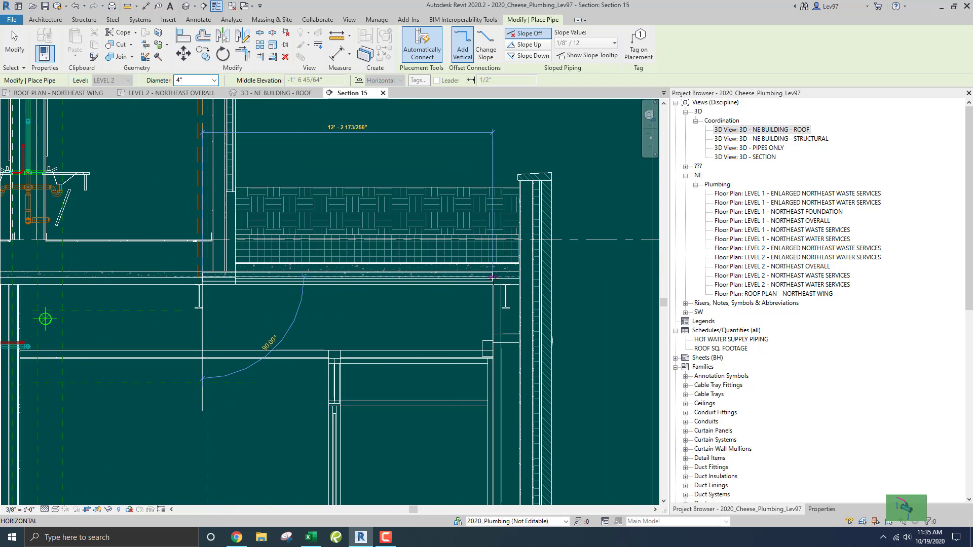
{"action": "left_click", "coordinate": [529, 276]}
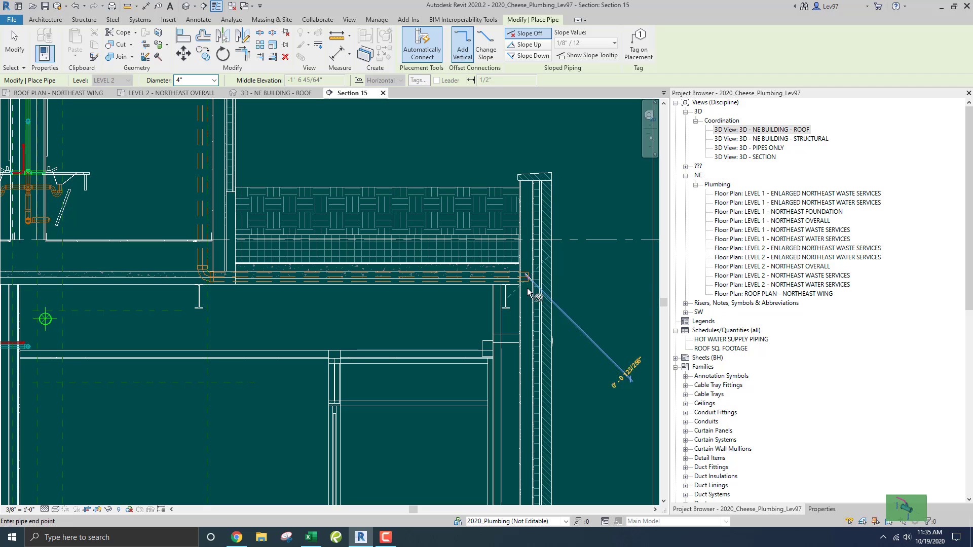
{"action": "left_click", "coordinate": [529, 321]}
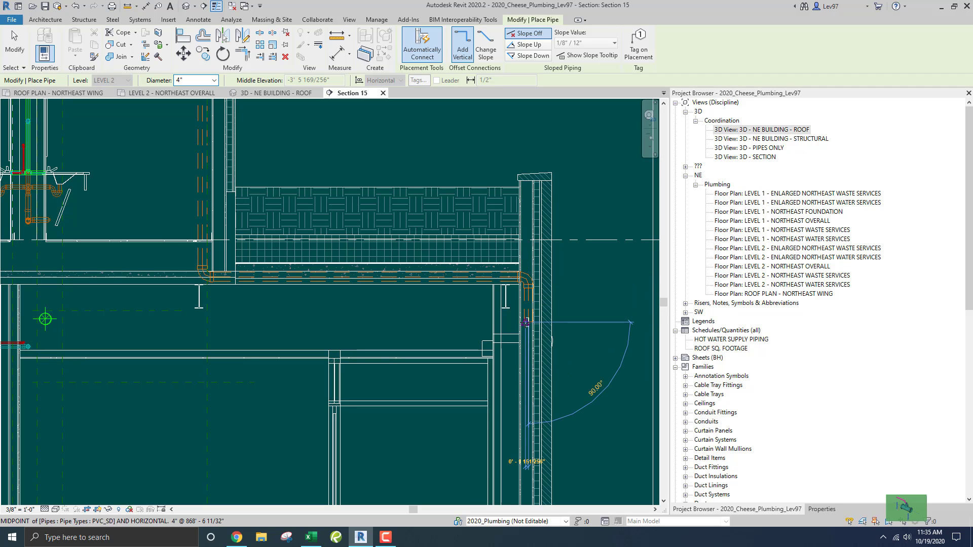
{"action": "key", "text": "Escape"}
{"action": "key", "text": "Escape"}
{"action": "middle_click_drag", "start_coordinate": [472, 142], "coordinate": [510, 168]}
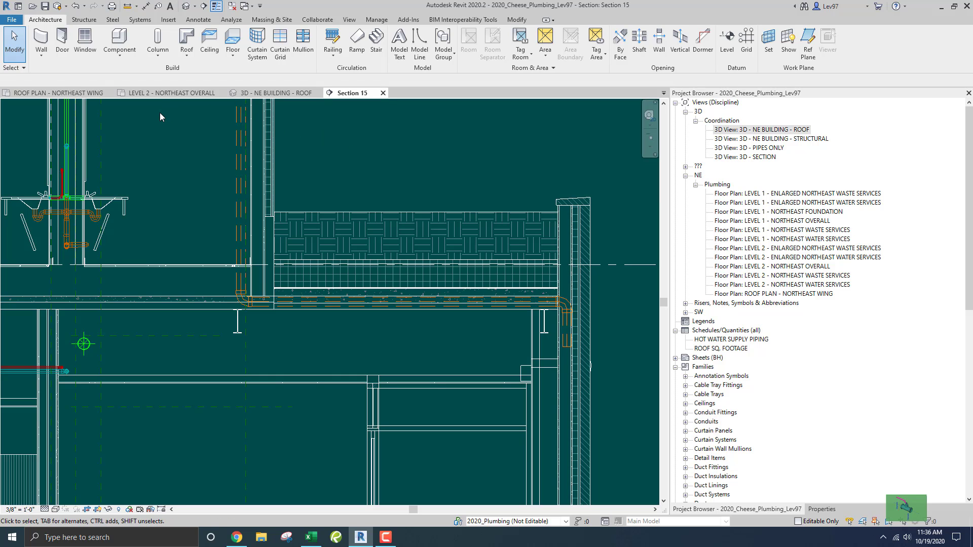
- In the Level 2 Northeast Overall plan, move the section line close beside the pipe run and shorten its view depth to just past the pipe
{"action": "left_click", "coordinate": [159, 97]}
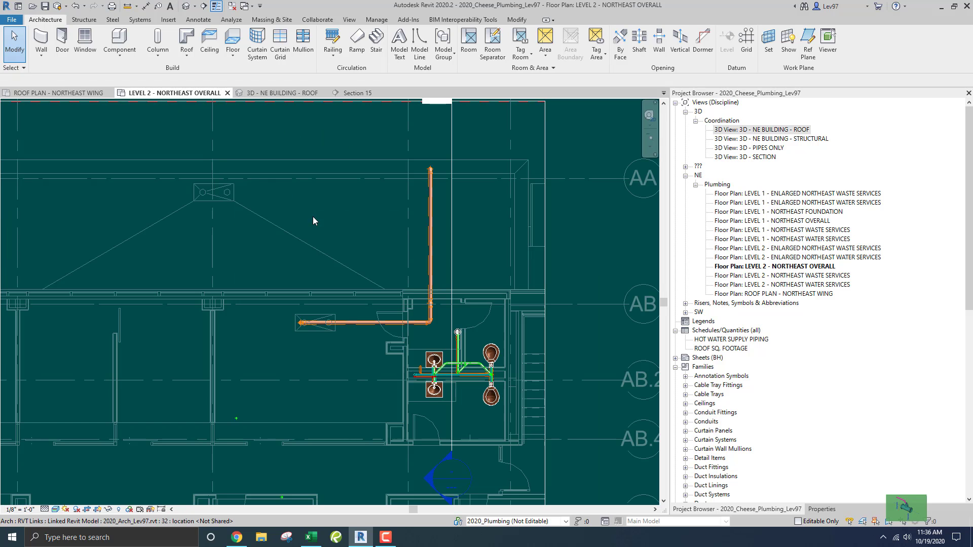
{"action": "left_click", "coordinate": [452, 277]}
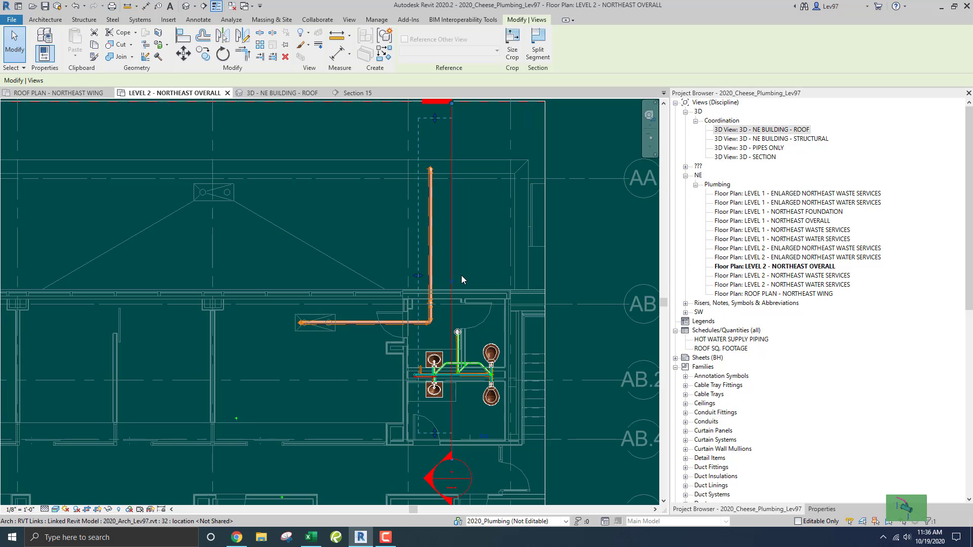
{"action": "left_click_drag", "start_coordinate": [453, 269], "coordinate": [438, 249]}
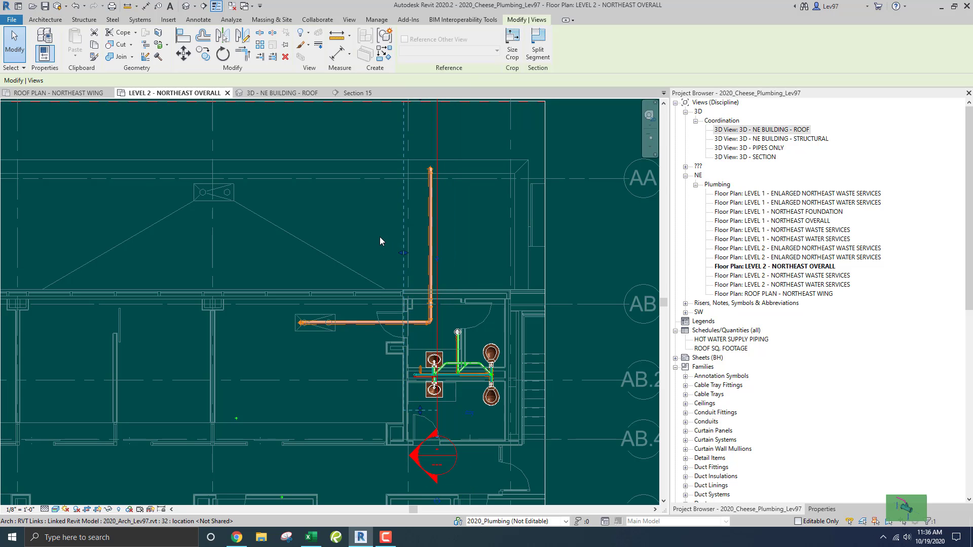
{"action": "scroll", "coordinate": [380, 238], "scroll_direction": "up", "scroll_amount": 2}
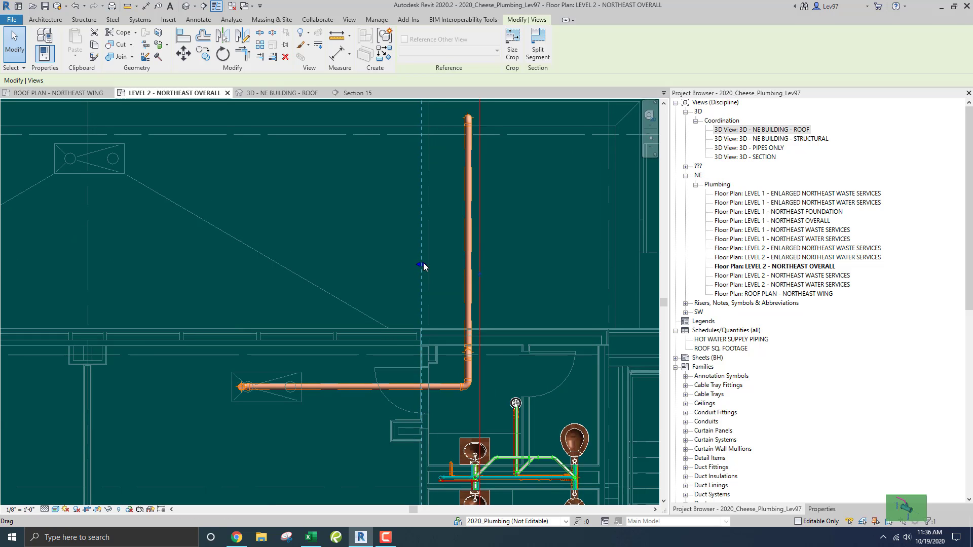
{"action": "left_click_drag", "start_coordinate": [423, 267], "coordinate": [446, 270]}
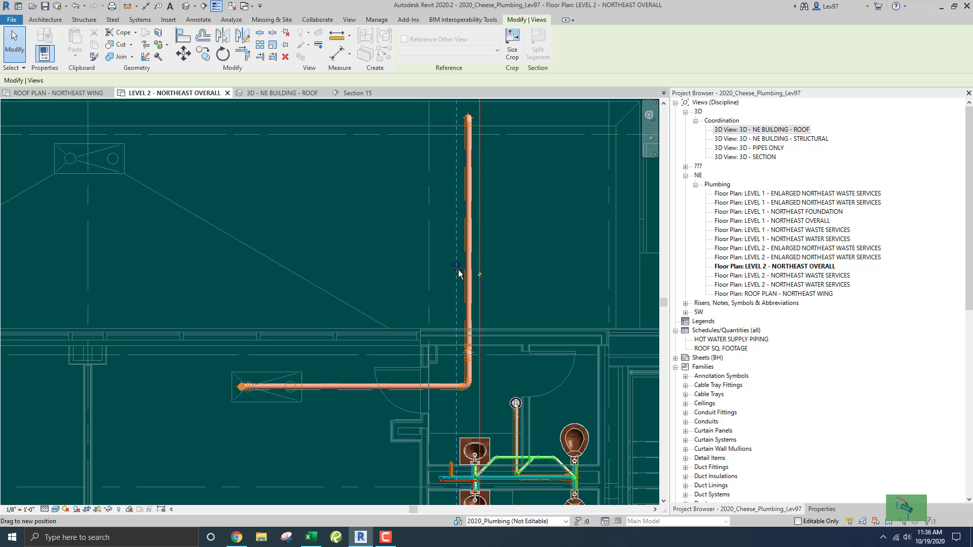
{"action": "left_click_drag", "start_coordinate": [459, 273], "coordinate": [456, 273]}
{"action": "key", "text": "Escape"}
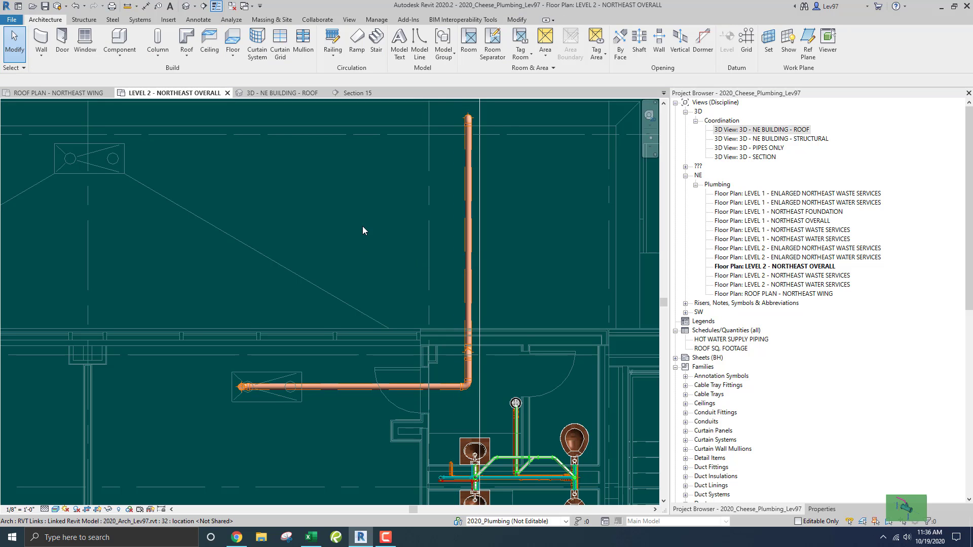
{"action": "middle_click_drag", "start_coordinate": [362, 236], "coordinate": [355, 277]}
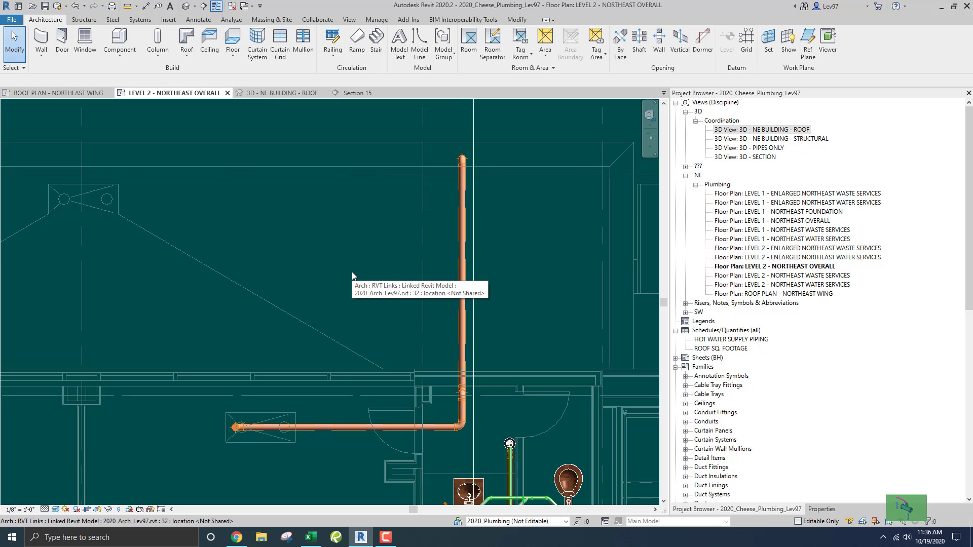
{"action": "middle_click_drag", "start_coordinate": [507, 165], "coordinate": [460, 288]}
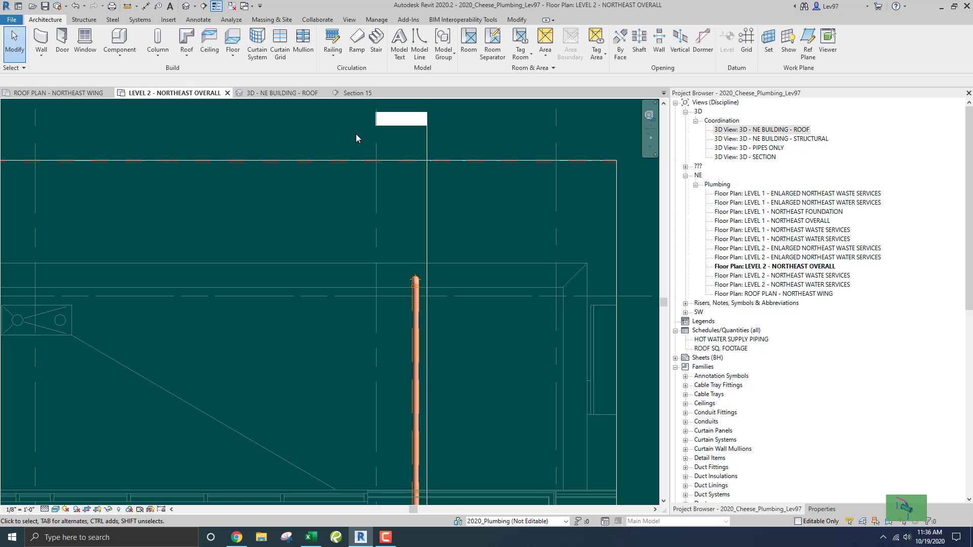
- In Section 15, extend the open end of the 4" pipe about 13'-7" straight down inside the exterior wall to below the Level 1 slab
{"action": "left_click", "coordinate": [354, 94]}
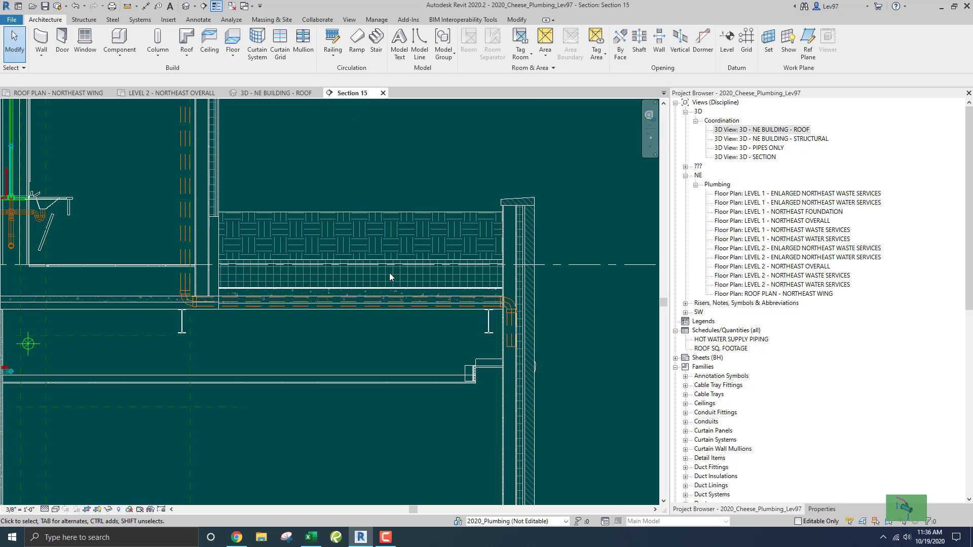
{"action": "left_click", "coordinate": [511, 345]}
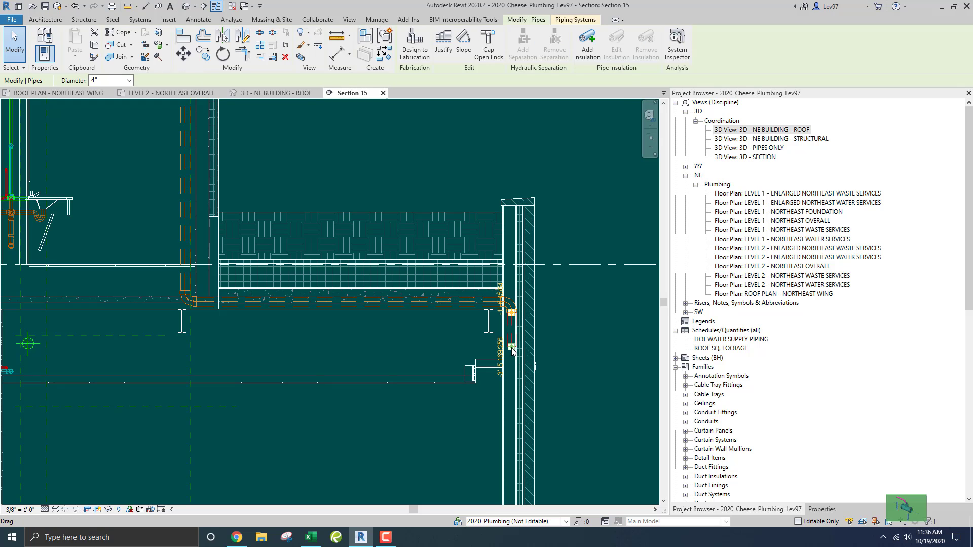
{"action": "right_click", "coordinate": [512, 347]}
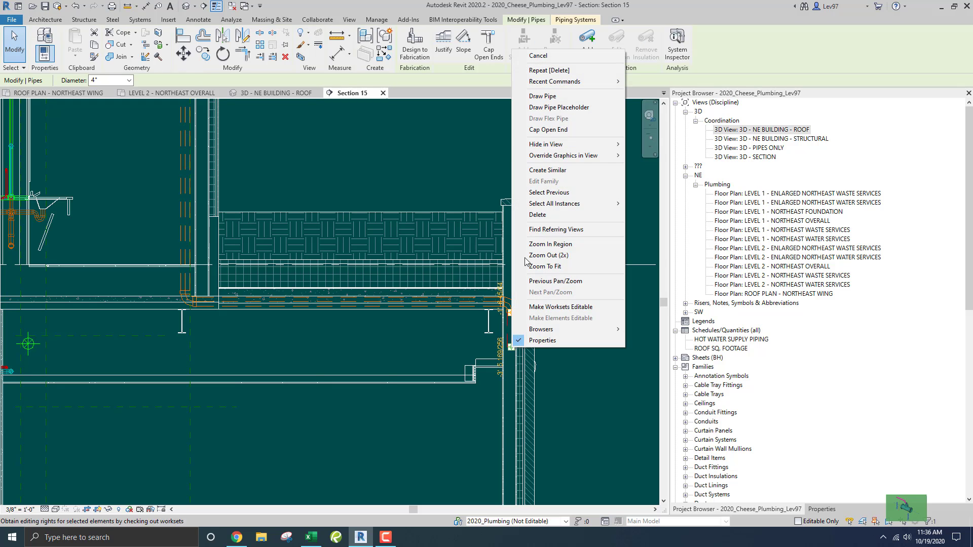
{"action": "left_click", "coordinate": [543, 97]}
{"action": "scroll", "coordinate": [512, 423], "scroll_direction": "up", "scroll_amount": 3}
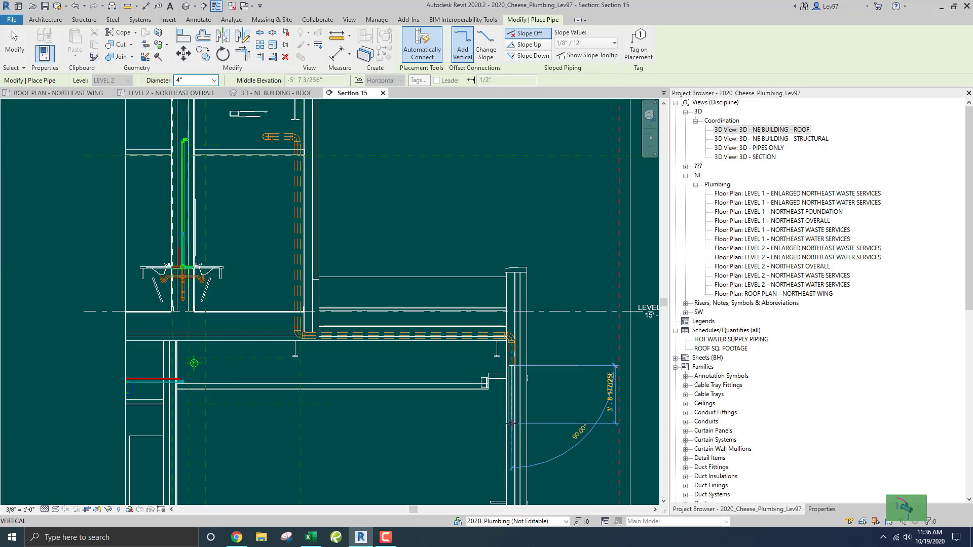
{"action": "middle_click_drag", "start_coordinate": [512, 423], "coordinate": [511, 254]}
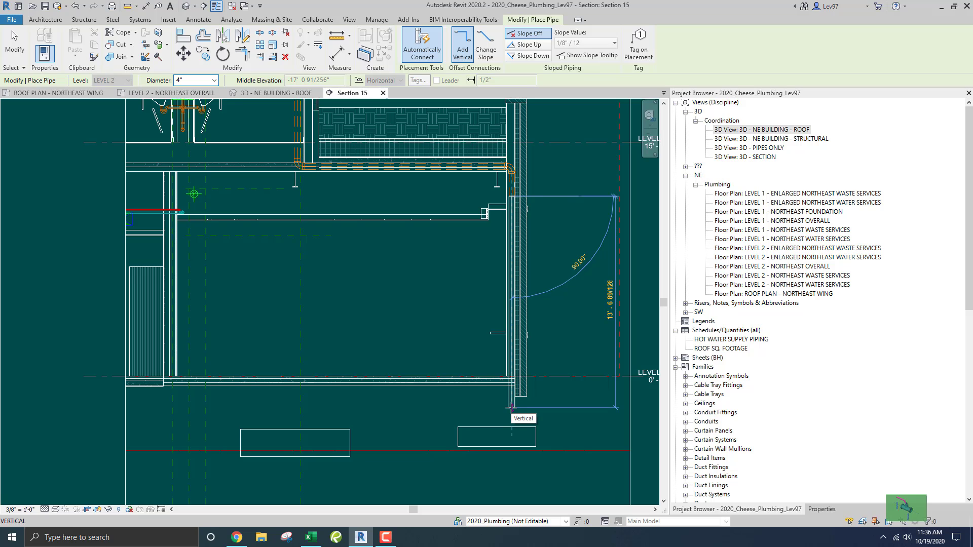
{"action": "left_click", "coordinate": [512, 407]}
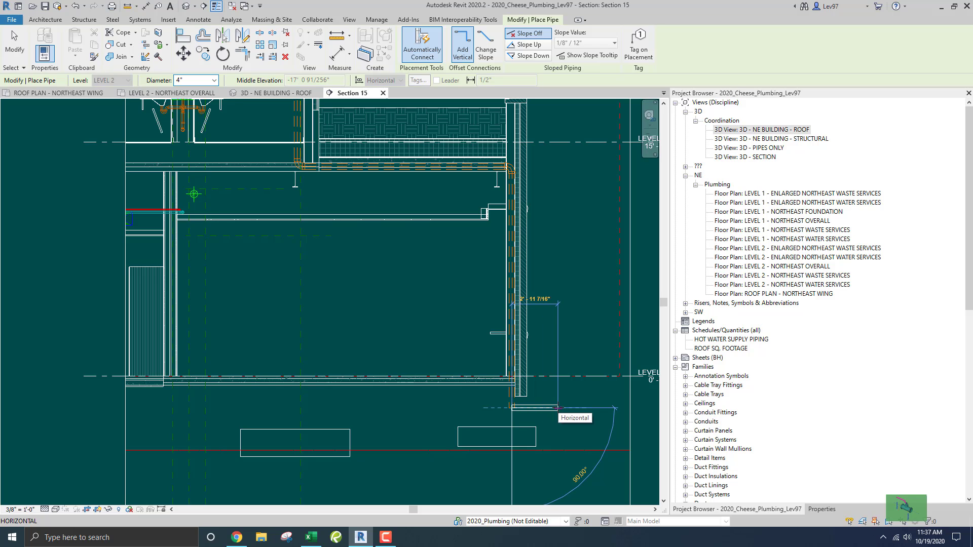
- Turn the 4" pipe horizontally outward below the Level 1 slab, extending it about 2'-11" past the exterior wall
{"action": "left_click", "coordinate": [557, 407]}
{"action": "key", "text": "Escape"}
{"action": "key", "text": "Escape"}
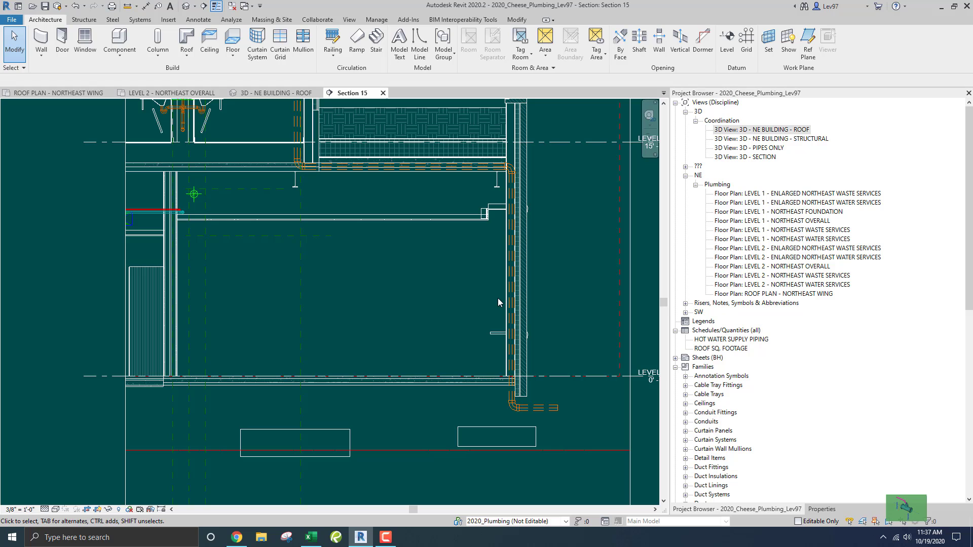
- Nudge the vertical 4" pipe above Level 2 toward the exterior until it sits inside the wall cavity
{"action": "middle_click_drag", "start_coordinate": [444, 293], "coordinate": [450, 306]}
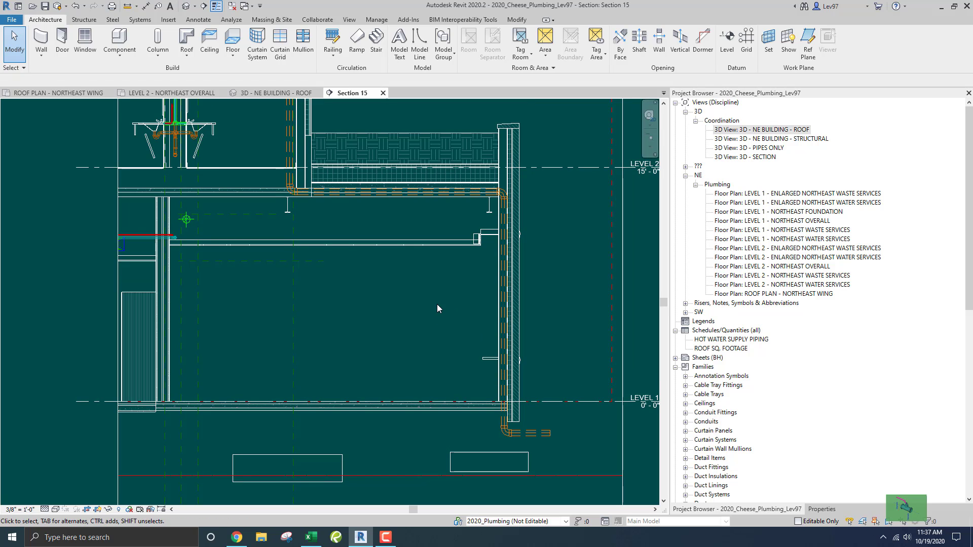
{"action": "scroll", "coordinate": [424, 300], "scroll_direction": "down", "scroll_amount": 3}
{"action": "scroll", "coordinate": [381, 245], "scroll_direction": "up", "scroll_amount": 3}
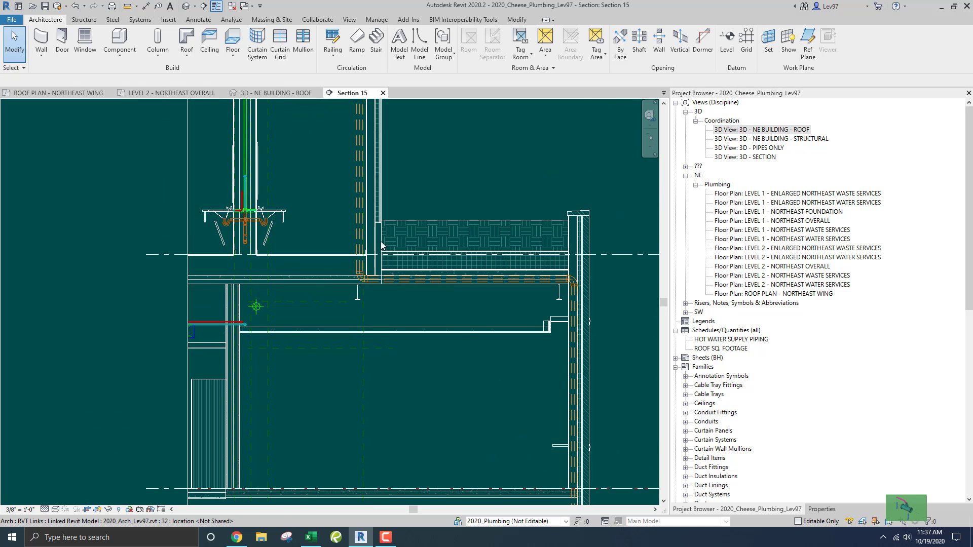
{"action": "scroll", "coordinate": [343, 203], "scroll_direction": "up", "scroll_amount": 2}
{"action": "middle_click_drag", "start_coordinate": [342, 202], "coordinate": [352, 265]}
{"action": "left_click", "coordinate": [352, 265]}
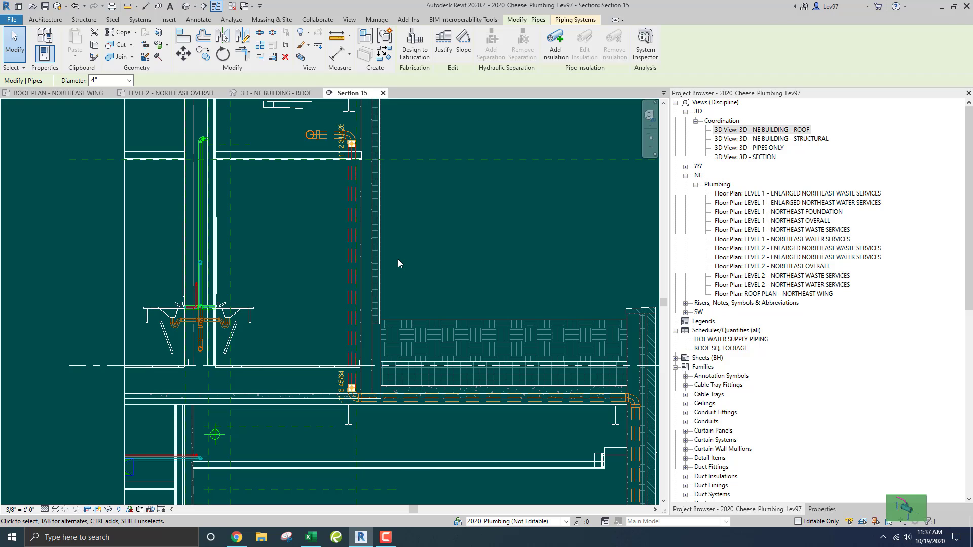
{"action": "key", "text": "Right"}
{"action": "key", "text": "Right"}
{"action": "key", "text": "Right"}
{"action": "key", "text": "Right"}
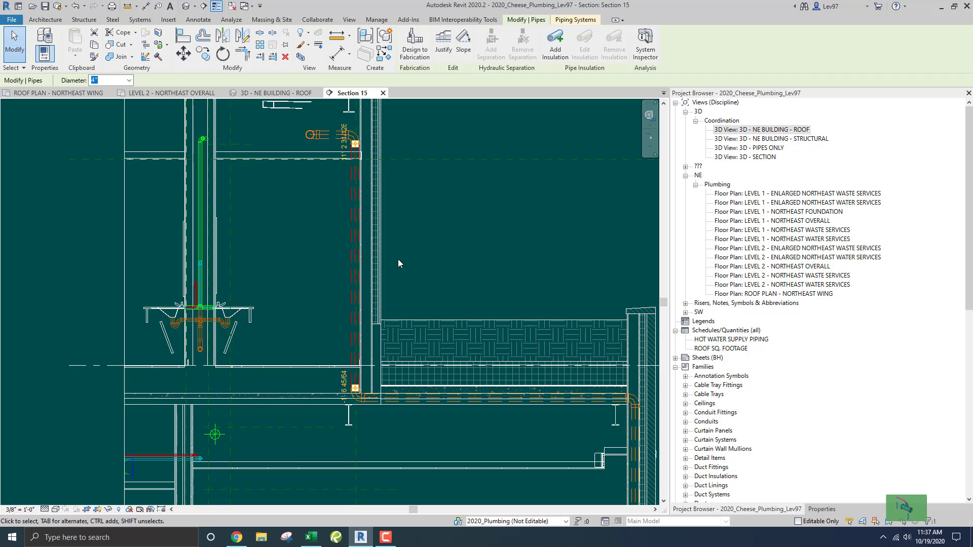
{"action": "key", "text": "Right"}
{"action": "key", "text": "Right"}
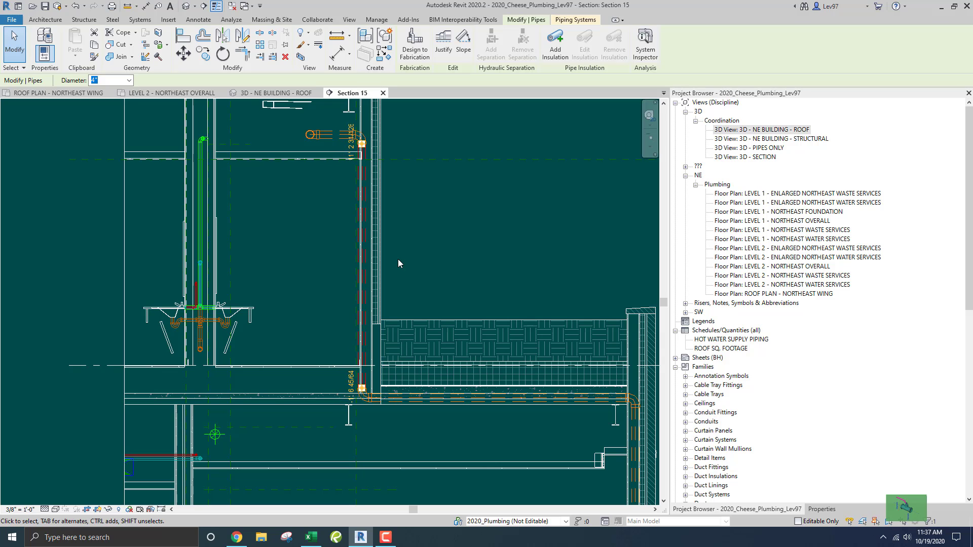
{"action": "key", "text": "Right"}
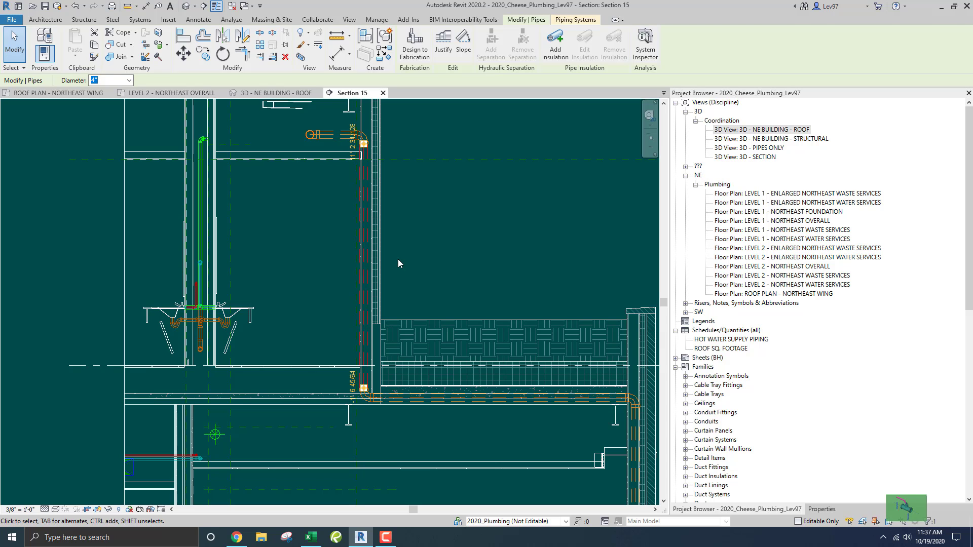
{"action": "key", "text": "Right"}
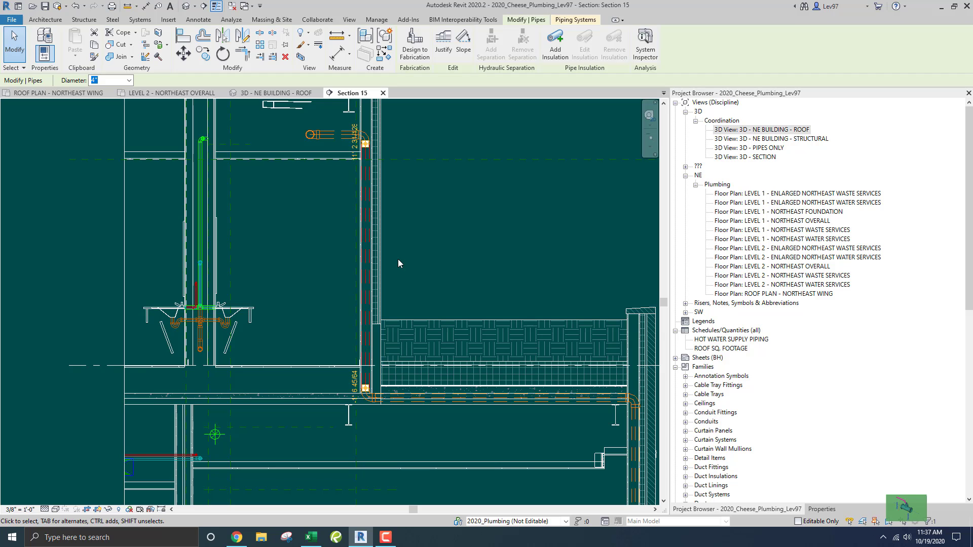
{"action": "key", "text": "Right"}
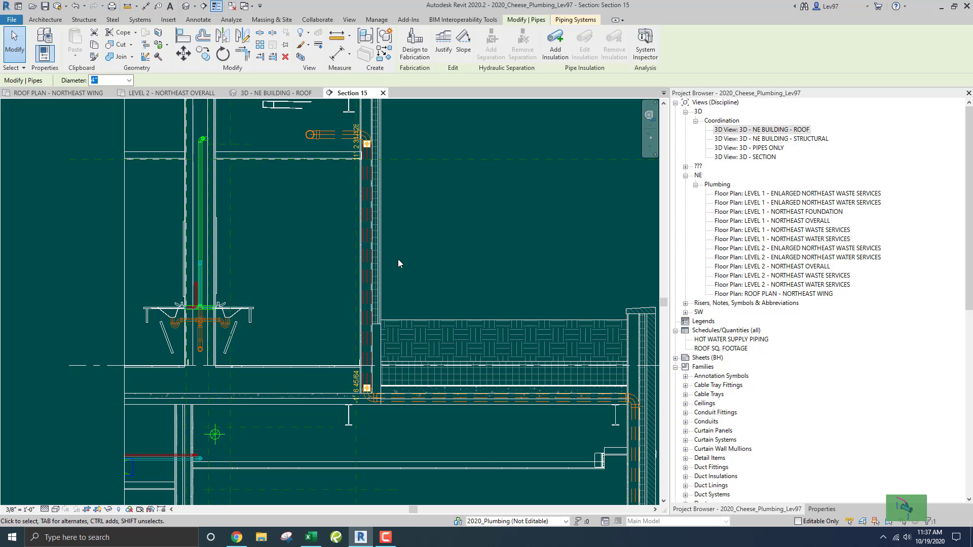
{"action": "key", "text": "Escape"}
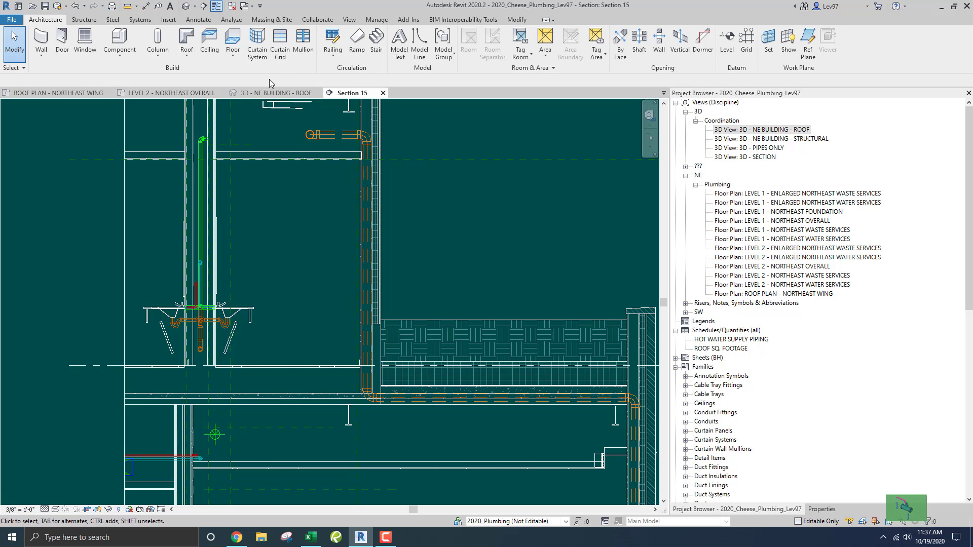
- In the 3D NE Building Roof view, examine where the pipe exits below grade outside the exterior wall
{"action": "left_click", "coordinate": [288, 94]}
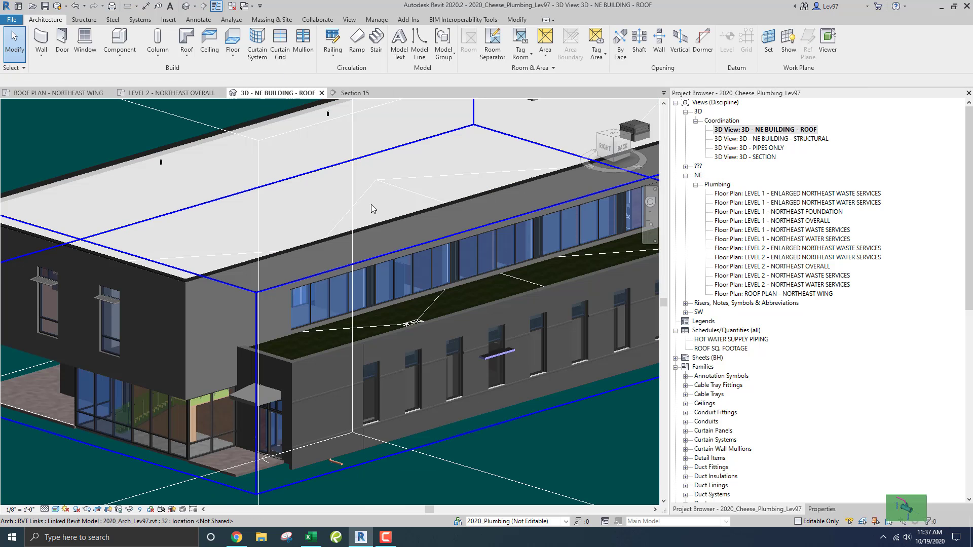
{"action": "middle_click_drag", "start_coordinate": [428, 240], "coordinate": [425, 318], "text": "shift"}
{"action": "middle_click_drag", "start_coordinate": [420, 351], "coordinate": [442, 366], "text": "shift"}
{"action": "scroll", "coordinate": [442, 366], "scroll_direction": "up", "scroll_amount": 2}
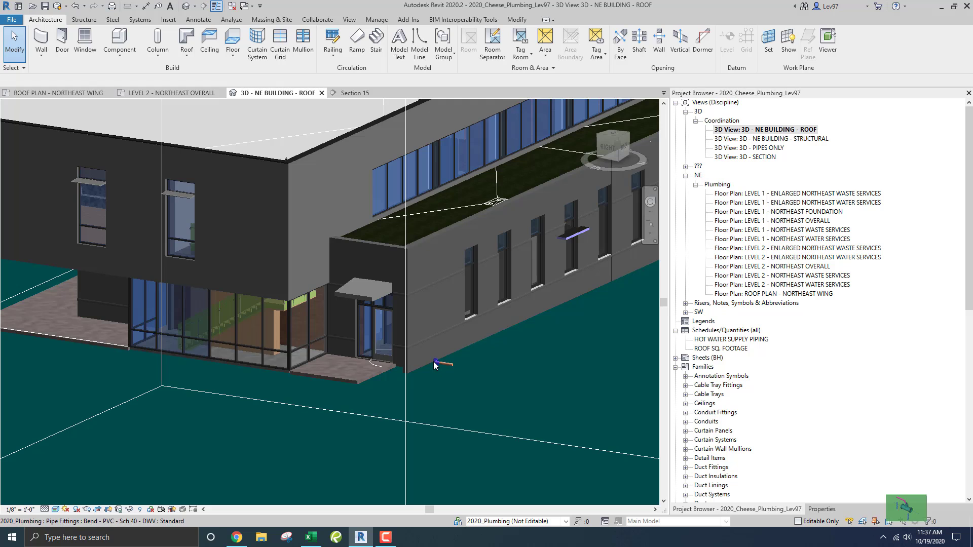
{"action": "scroll", "coordinate": [435, 364], "scroll_direction": "up", "scroll_amount": 2}
{"action": "scroll", "coordinate": [450, 372], "scroll_direction": "down", "scroll_amount": 2}
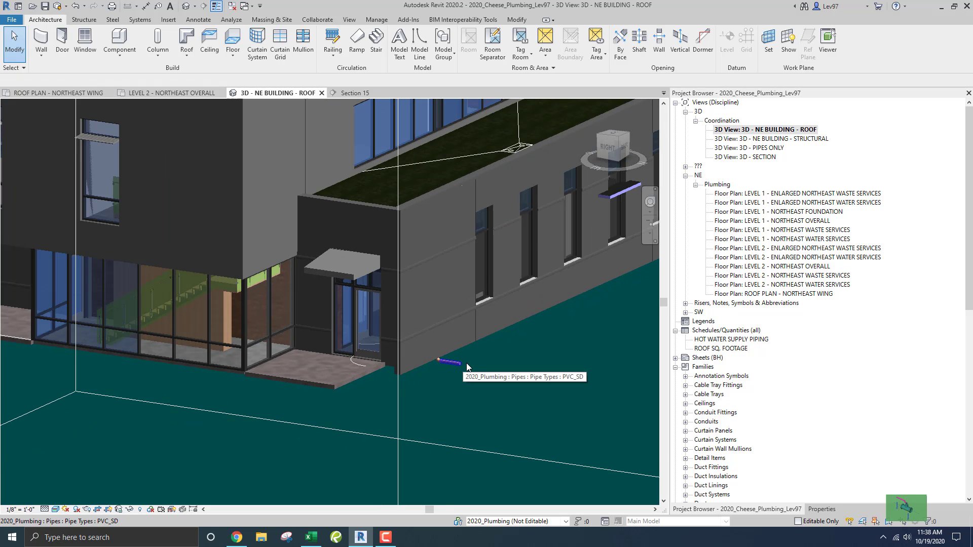
{"action": "scroll", "coordinate": [459, 366], "scroll_direction": "down", "scroll_amount": 3}
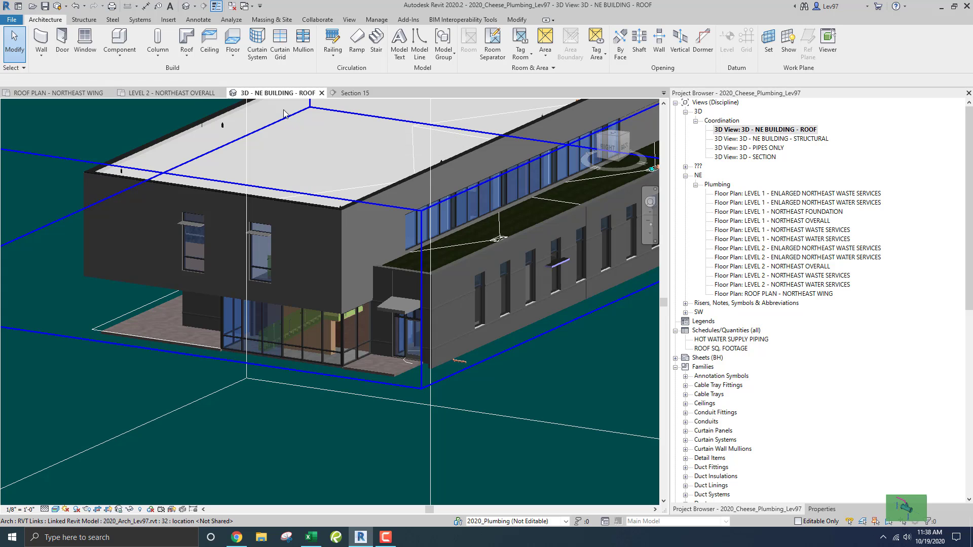
- In the Level 2 Northeast Overall plan, shift the Section 15 line slightly outward along the pipe run, beyond the exterior wall
{"action": "left_click", "coordinate": [172, 92]}
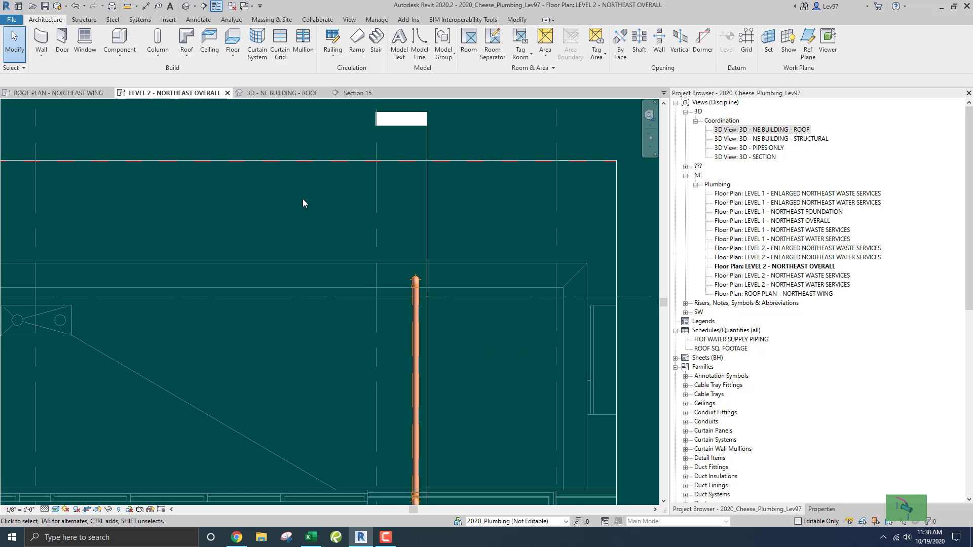
{"action": "scroll", "coordinate": [303, 200], "scroll_direction": "down", "scroll_amount": 3}
{"action": "left_click", "coordinate": [357, 205]}
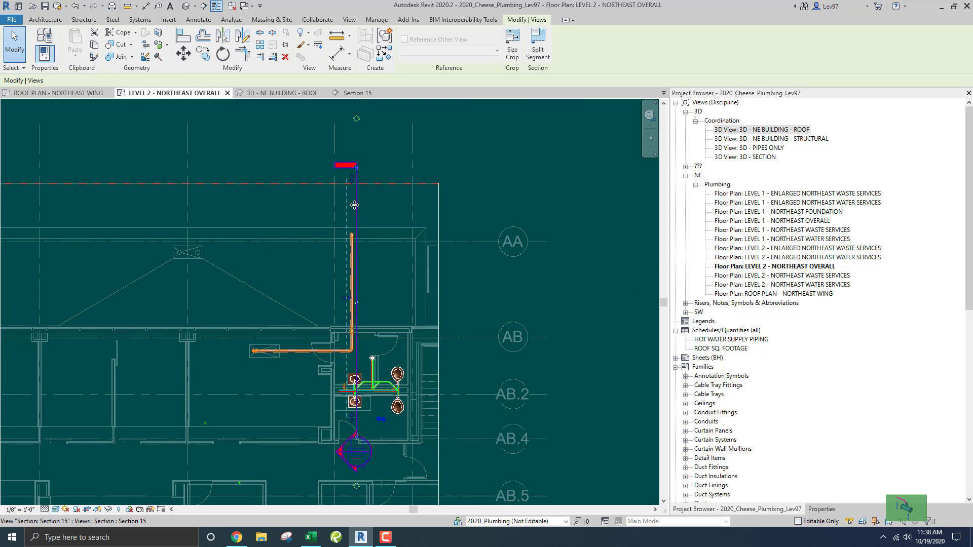
{"action": "mouse_move", "coordinate": [358, 200]}
{"action": "left_mouse_down"}
{"action": "mouse_move", "coordinate": [369, 195]}
{"action": "mouse_move", "coordinate": [356, 197]}
{"action": "left_mouse_up"}
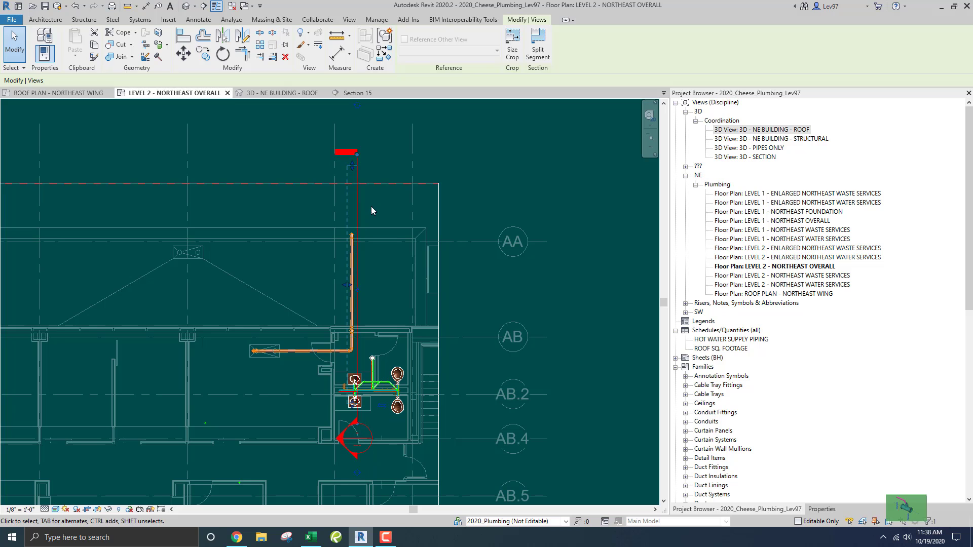
{"action": "middle_click_drag", "start_coordinate": [372, 205], "coordinate": [384, 217]}
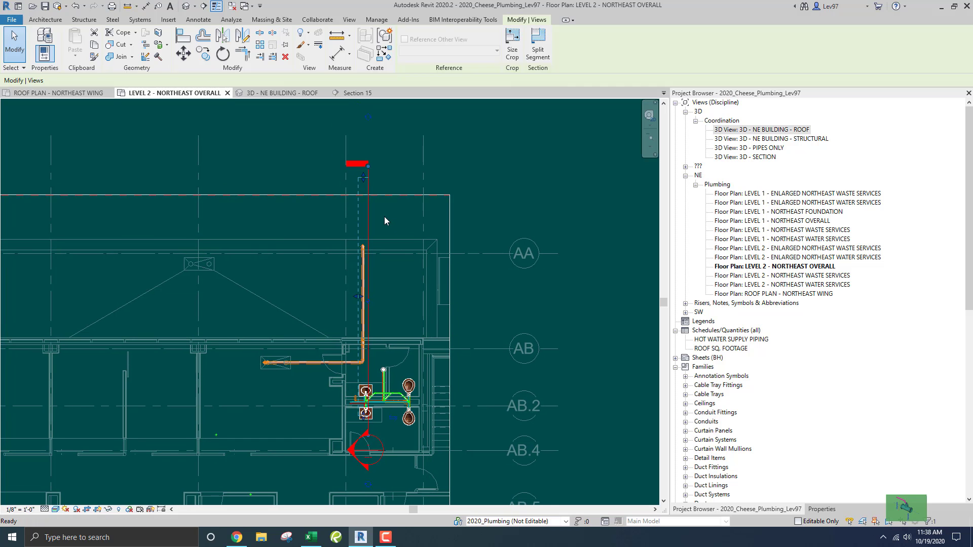
- Open the 3D - SECTION view, orient it to Section 15, and turn it to a corner isometric view
{"action": "double_click", "coordinate": [733, 157]}
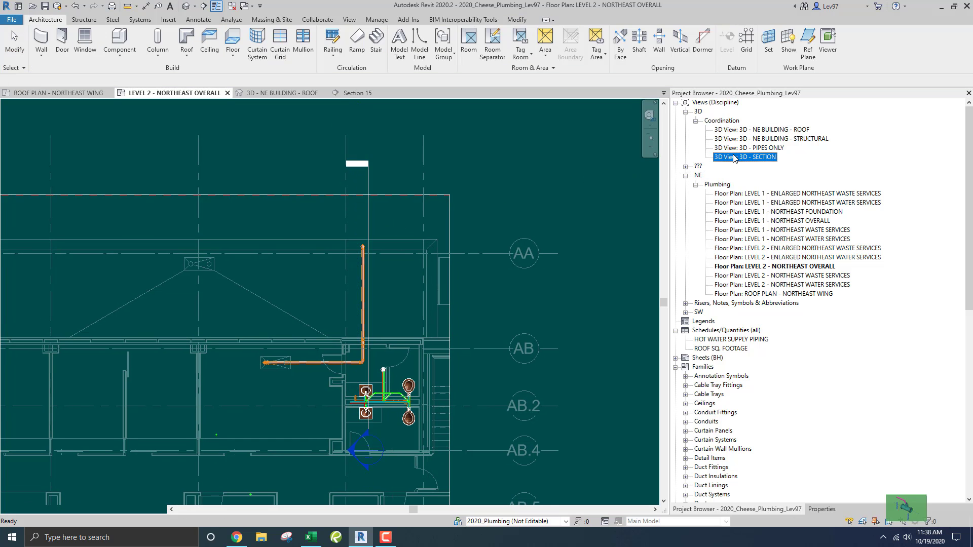
{"action": "right_click", "coordinate": [610, 152]}
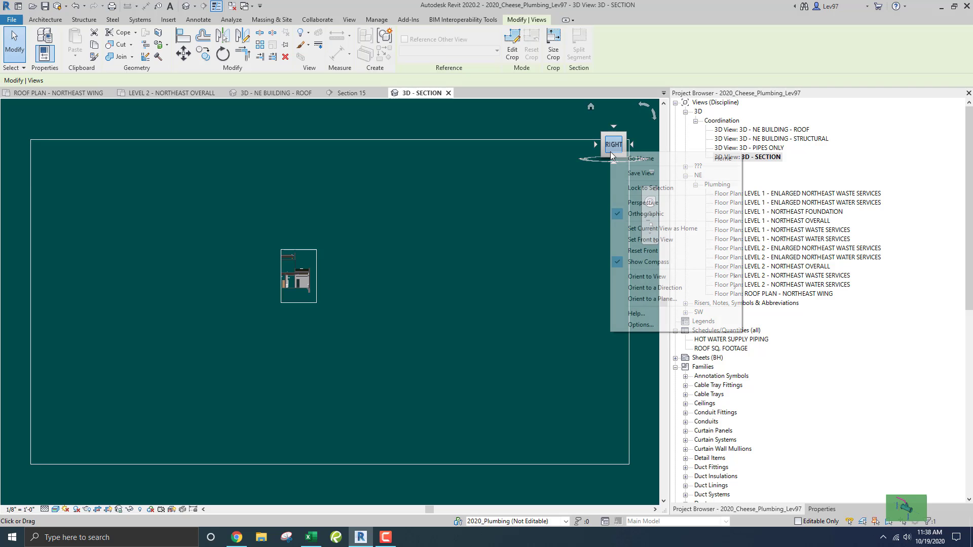
{"action": "mouse_move", "coordinate": [654, 277]}
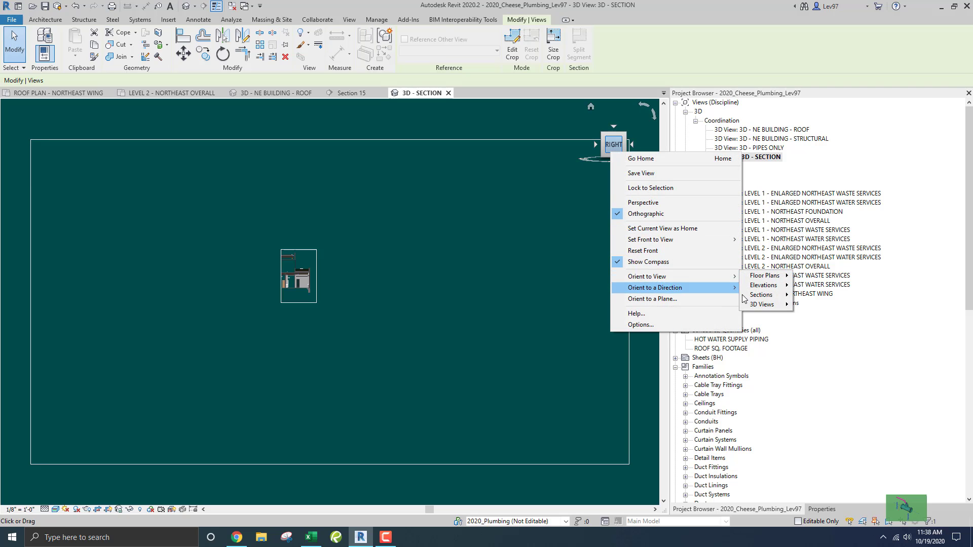
{"action": "mouse_move", "coordinate": [762, 295]}
{"action": "left_click", "coordinate": [832, 307]}
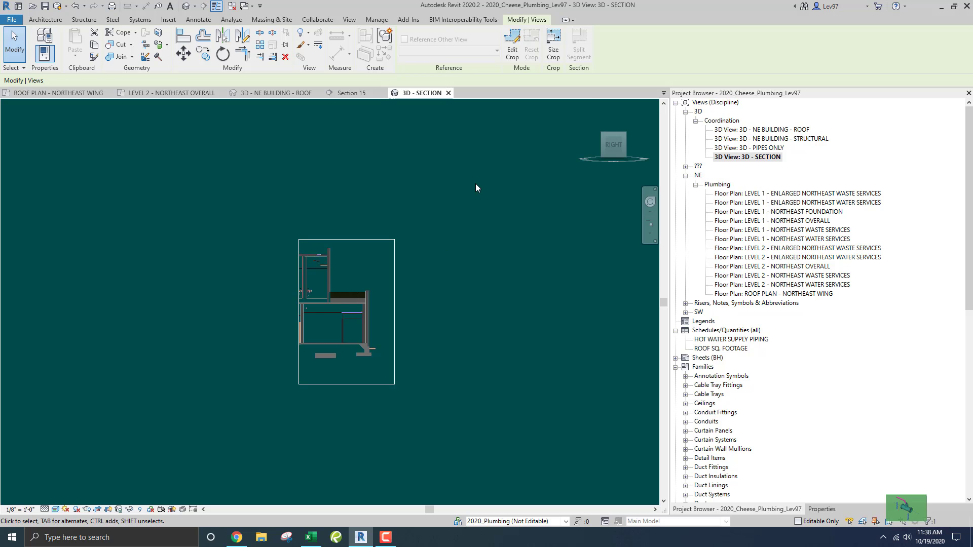
{"action": "left_click", "coordinate": [602, 133]}
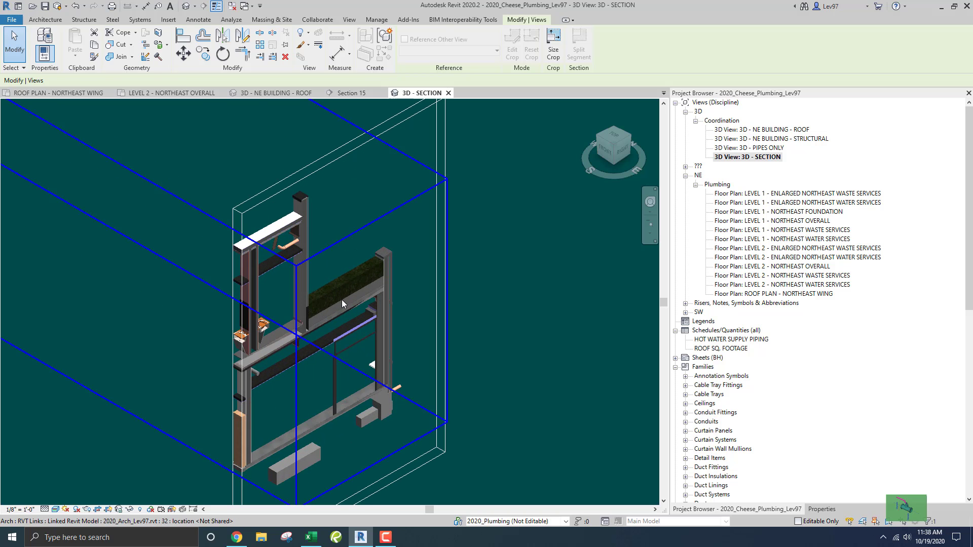
{"action": "key", "text": "v"}
{"action": "key", "text": "g"}
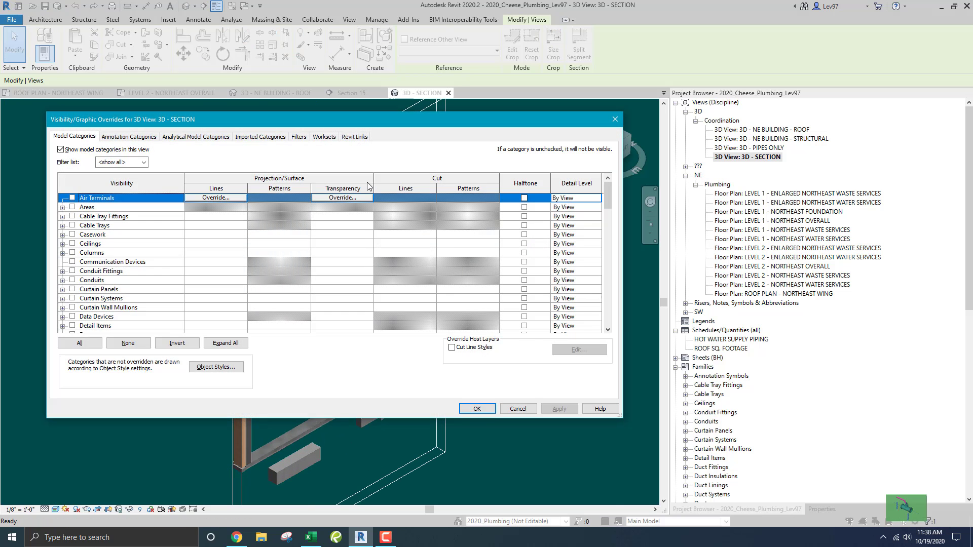
{"action": "left_click", "coordinate": [357, 138]}
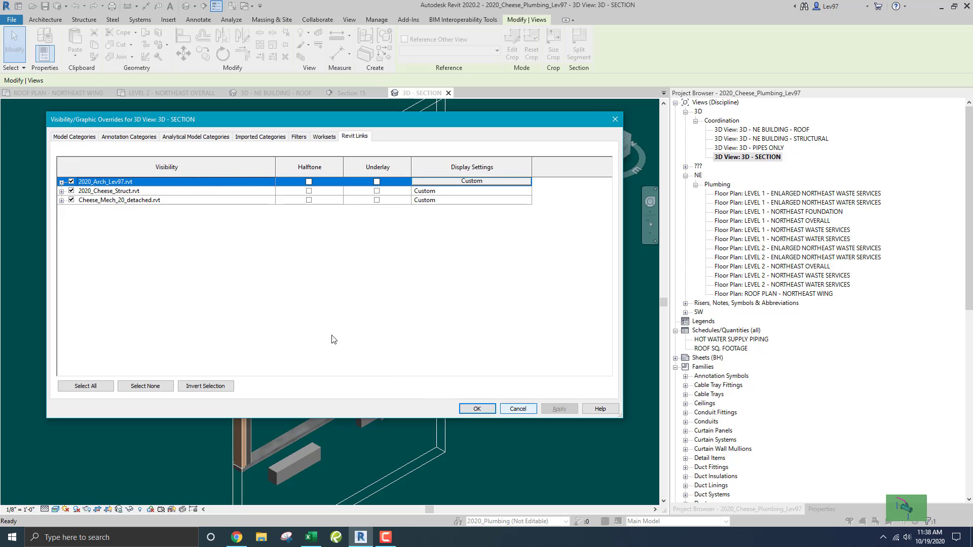
{"action": "left_click", "coordinate": [518, 409]}
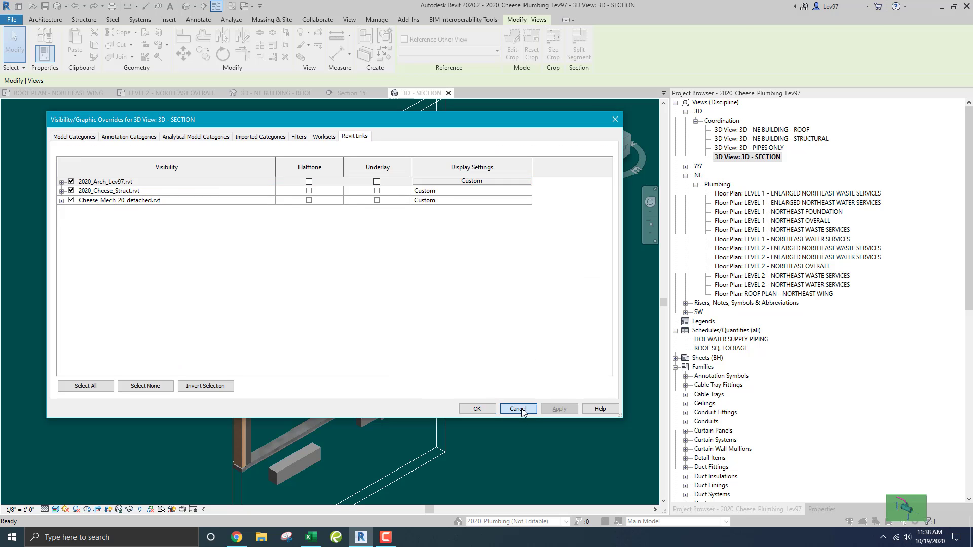
- Hide the linked architectural model 2020_Arch_Lev97.rvt in the 3D section view
{"action": "scroll", "coordinate": [435, 390], "scroll_direction": "up", "scroll_amount": 4}
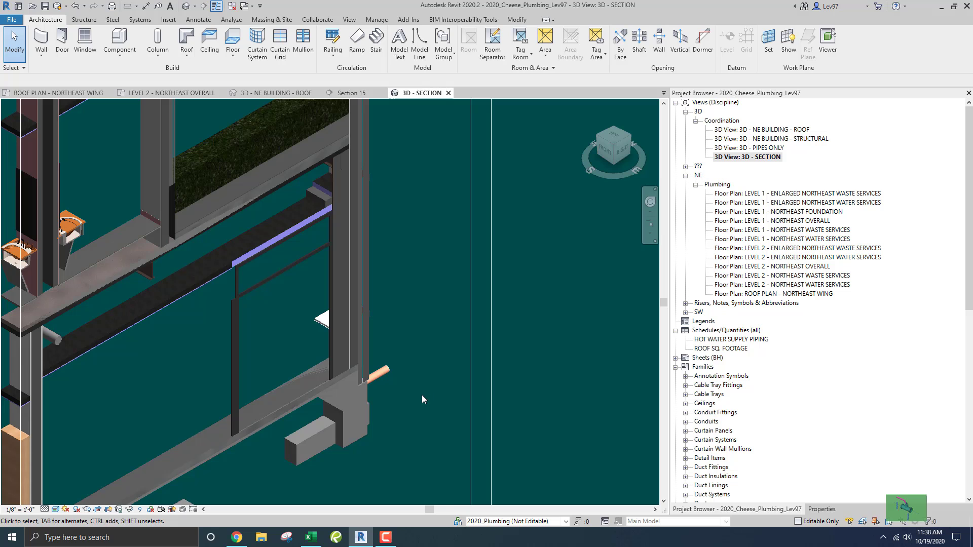
{"action": "middle_click_drag", "start_coordinate": [422, 394], "coordinate": [400, 265], "text": "shift"}
{"action": "left_click", "coordinate": [369, 385]}
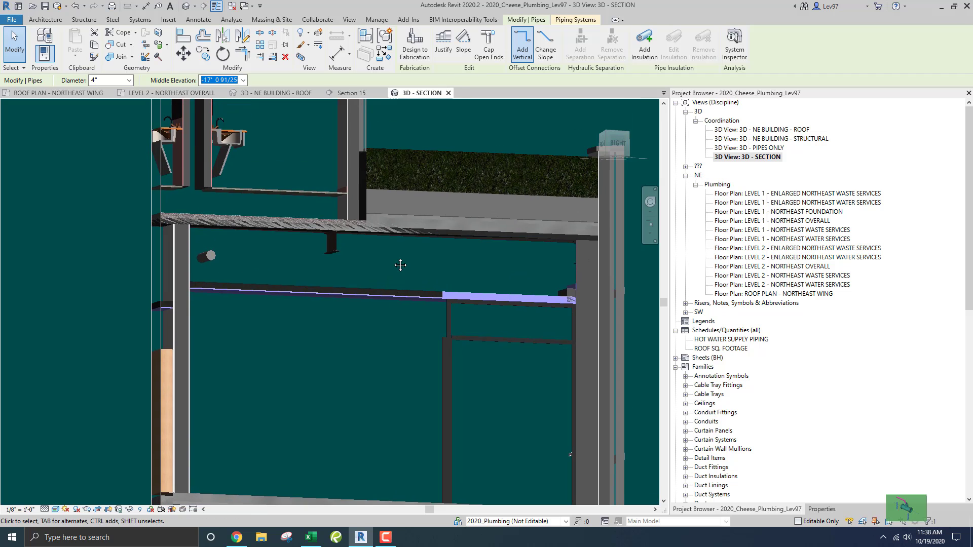
{"action": "key", "text": "v"}
{"action": "key", "text": "v"}
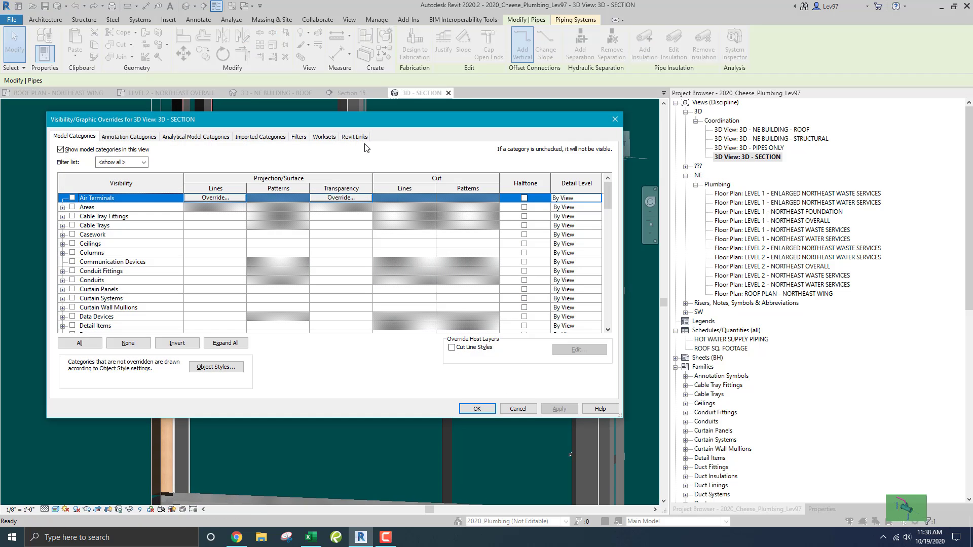
{"action": "left_click", "coordinate": [358, 136]}
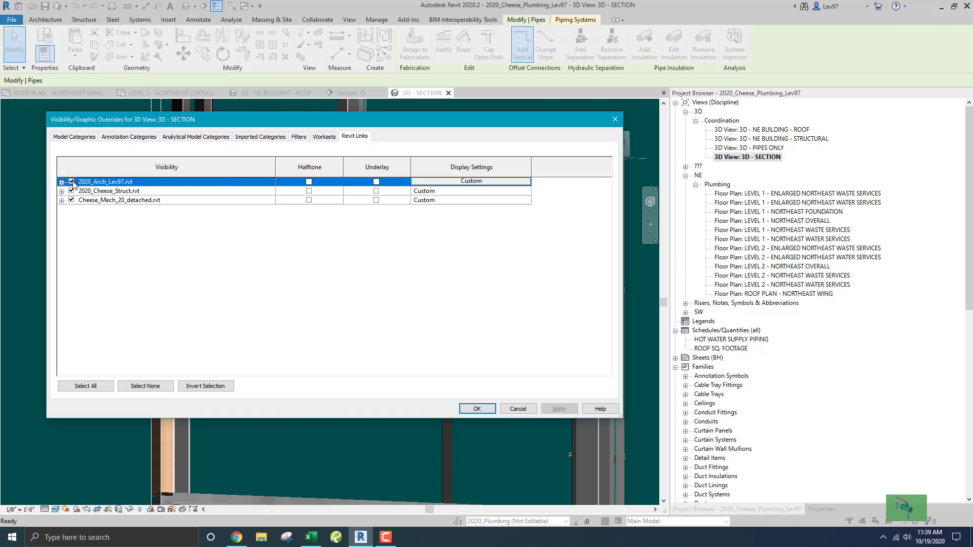
{"action": "left_click", "coordinate": [478, 408]}
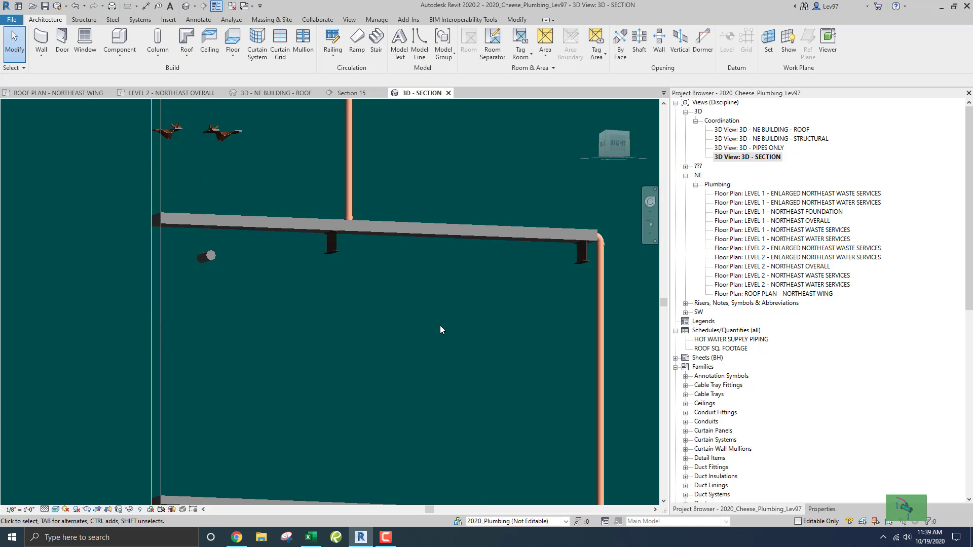
- Examine how the 4" storm pipe meets the structural floor slab, and select the linked structural model
{"action": "left_click", "coordinate": [349, 191]}
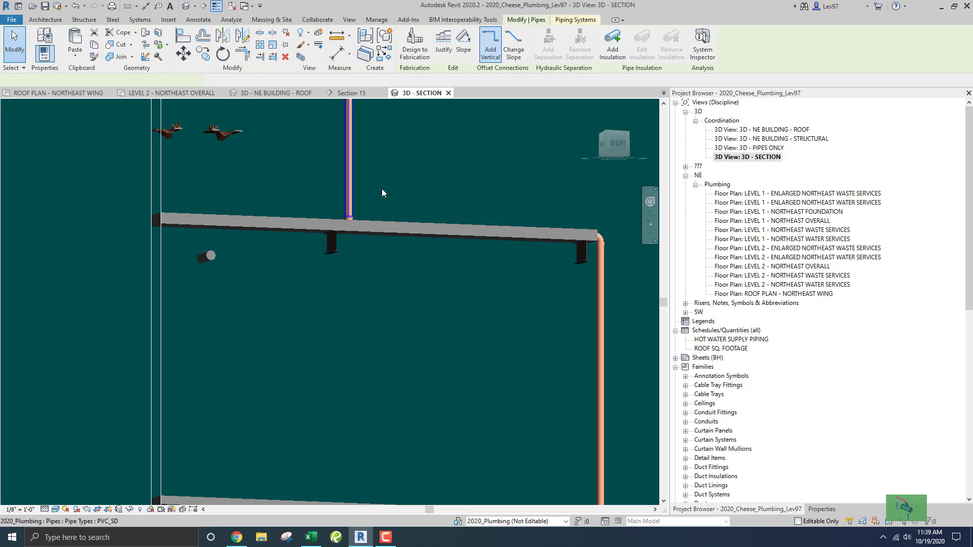
{"action": "middle_click_drag", "start_coordinate": [404, 195], "coordinate": [403, 281], "text": "shift"}
{"action": "left_click", "coordinate": [404, 277]}
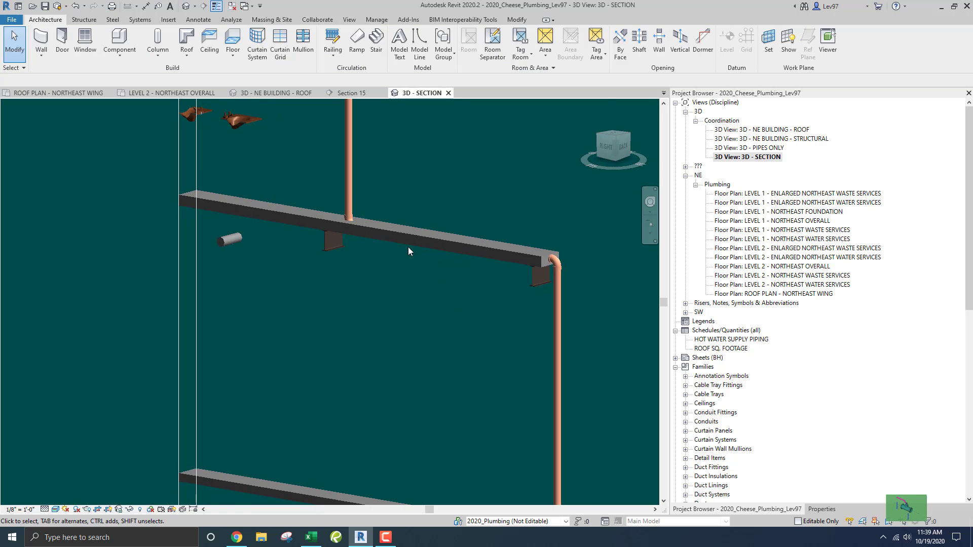
{"action": "middle_click_drag", "start_coordinate": [377, 237], "coordinate": [409, 247]}
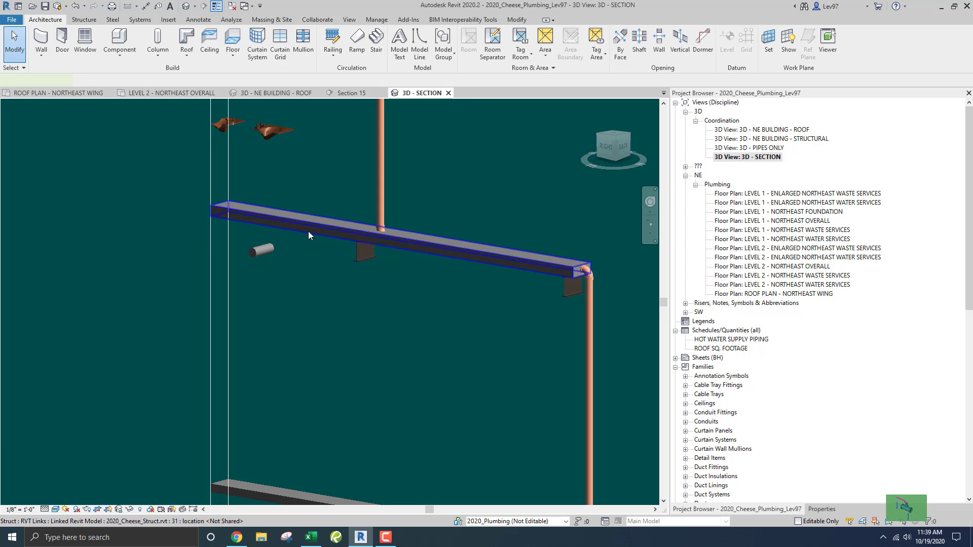
{"action": "left_click", "coordinate": [309, 233]}
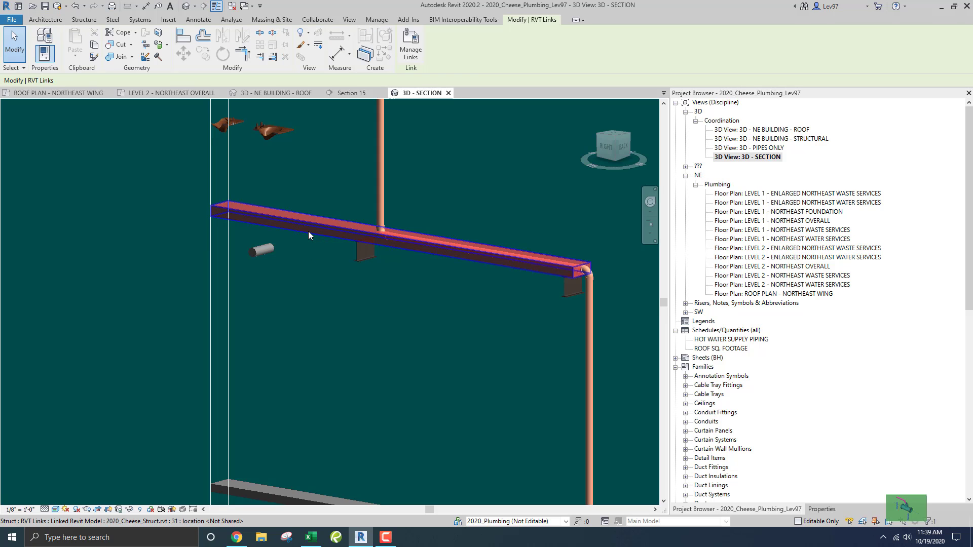
- Inspect the properties of the linked model's 6.5" Concrete on Metal Deck floor, with the properties display docked beside the view
{"action": "left_click", "coordinate": [821, 509]}
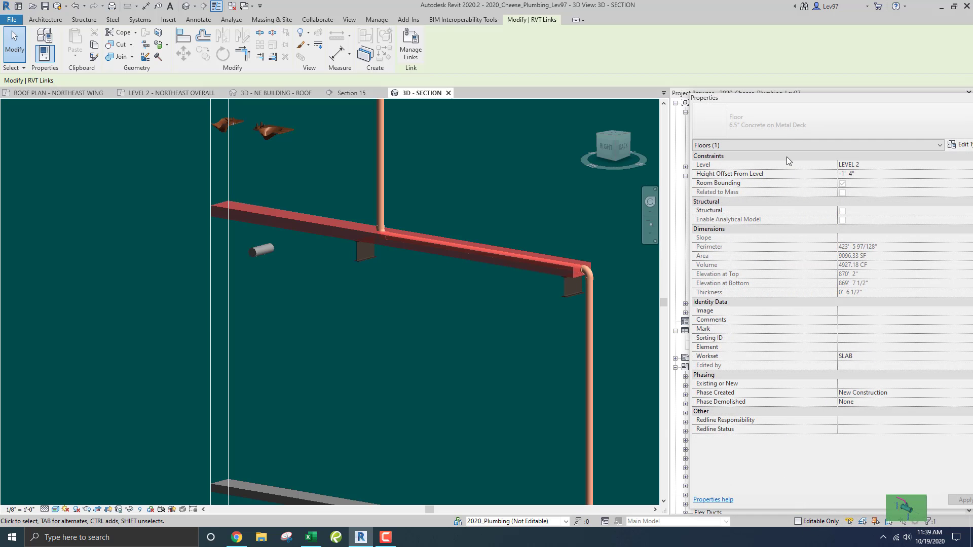
{"action": "mouse_move", "coordinate": [778, 99]}
{"action": "left_mouse_down"}
{"action": "mouse_move", "coordinate": [774, 109]}
{"action": "mouse_move", "coordinate": [770, 100]}
{"action": "left_mouse_up"}
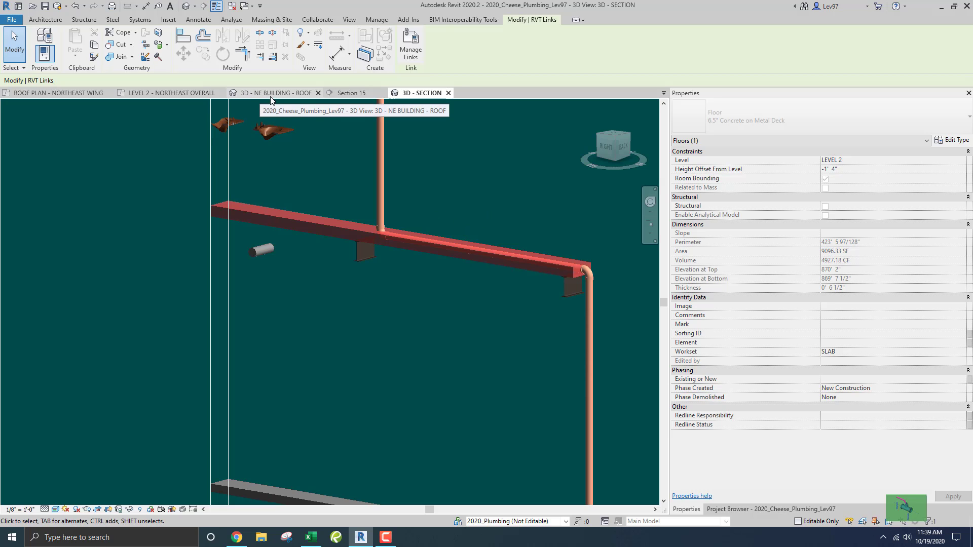
- In Section 15, lower the horizontal 4" PVC_SD pipe below the floor slab and beams to a middle elevation of -3' 2 45/64"
{"action": "left_click", "coordinate": [347, 93]}
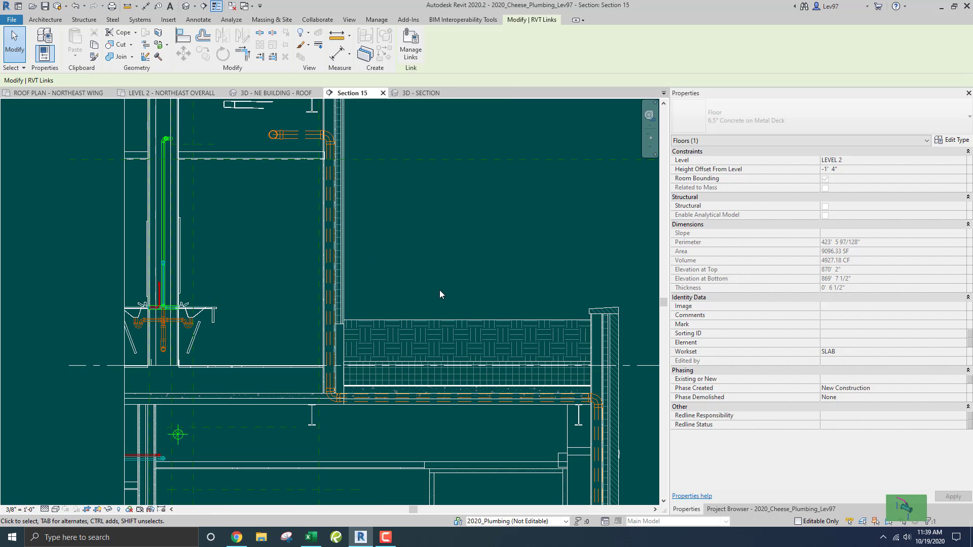
{"action": "middle_click_drag", "start_coordinate": [440, 294], "coordinate": [434, 207]}
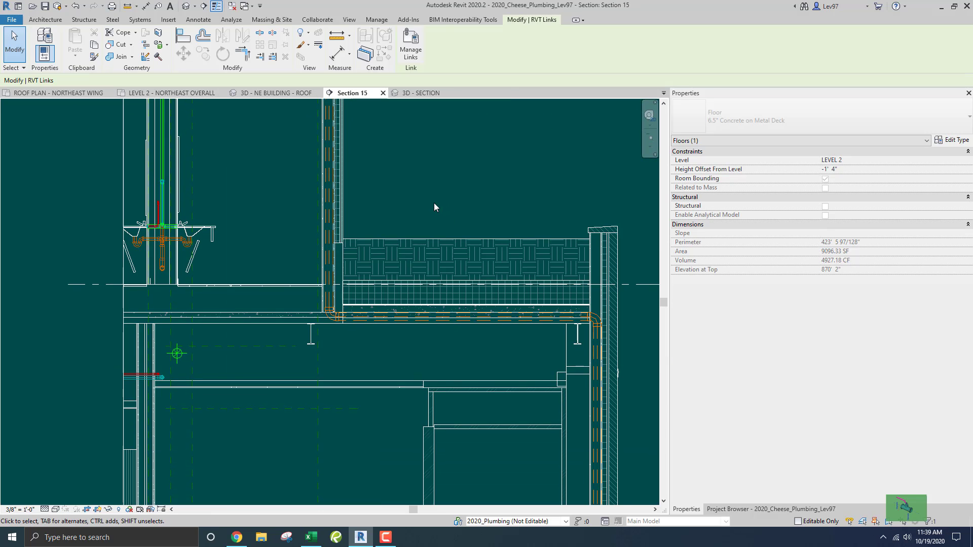
{"action": "left_click", "coordinate": [379, 319]}
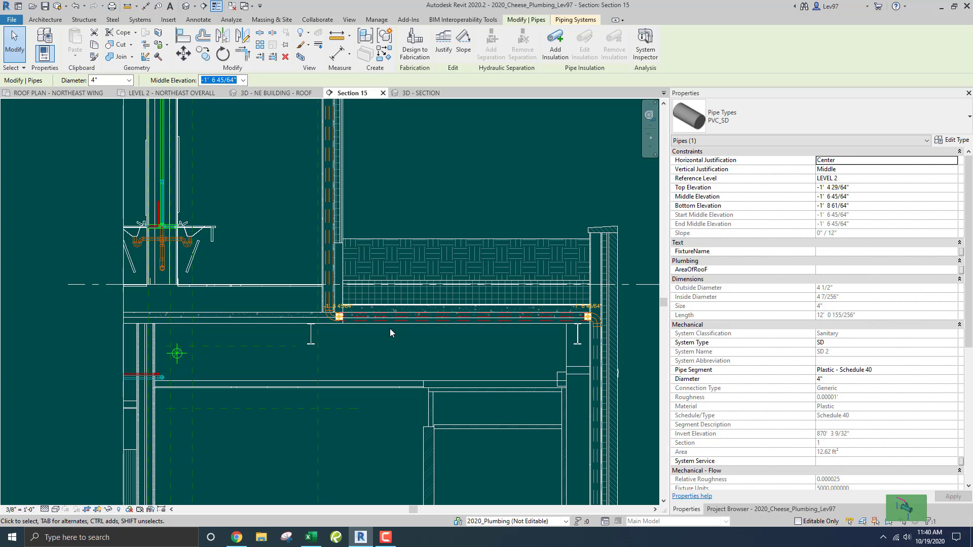
{"action": "key", "text": "Down"}
{"action": "key", "text": "Down"}
{"action": "key", "text": "Down"}
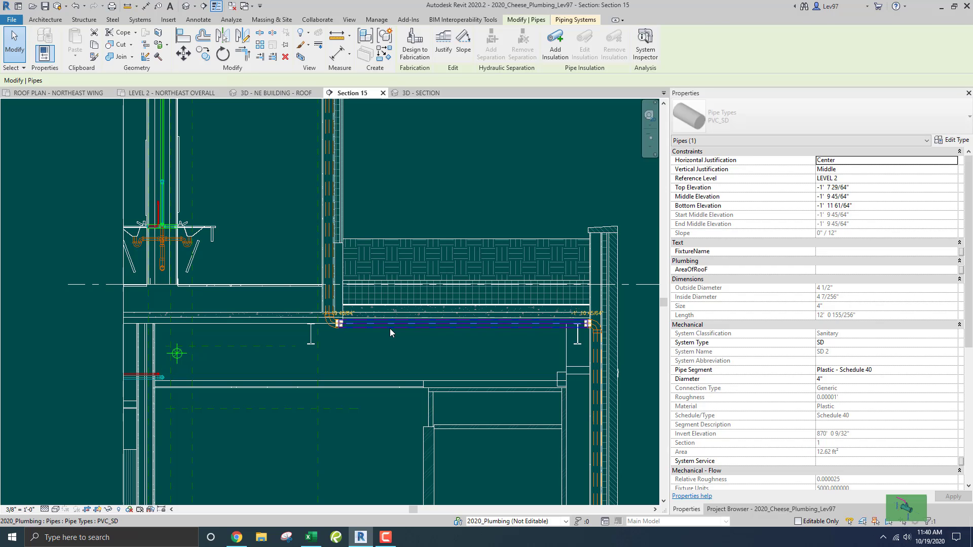
{"action": "key", "text": "Down"}
{"action": "key", "text": "Down"}
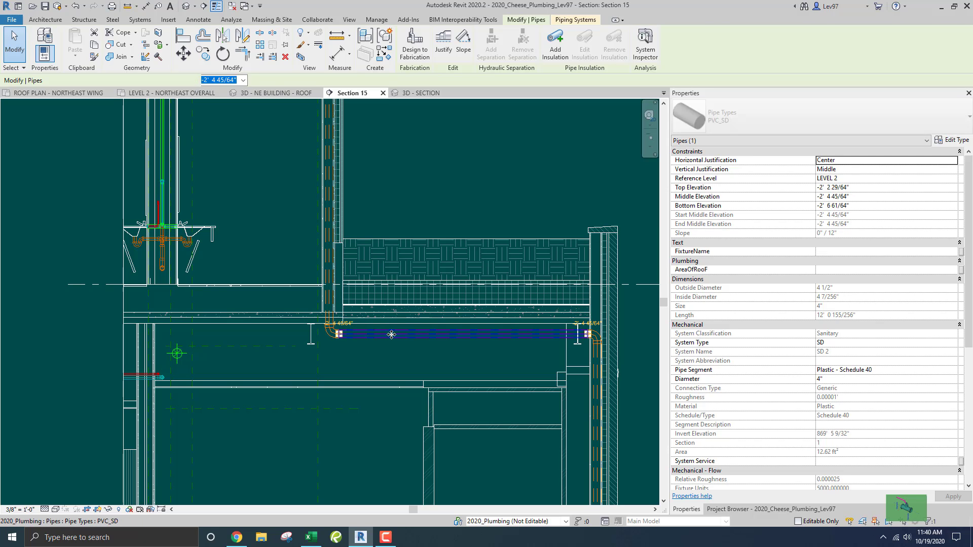
{"action": "key", "text": "Down"}
{"action": "key", "text": "Down"}
{"action": "key", "text": "Down"}
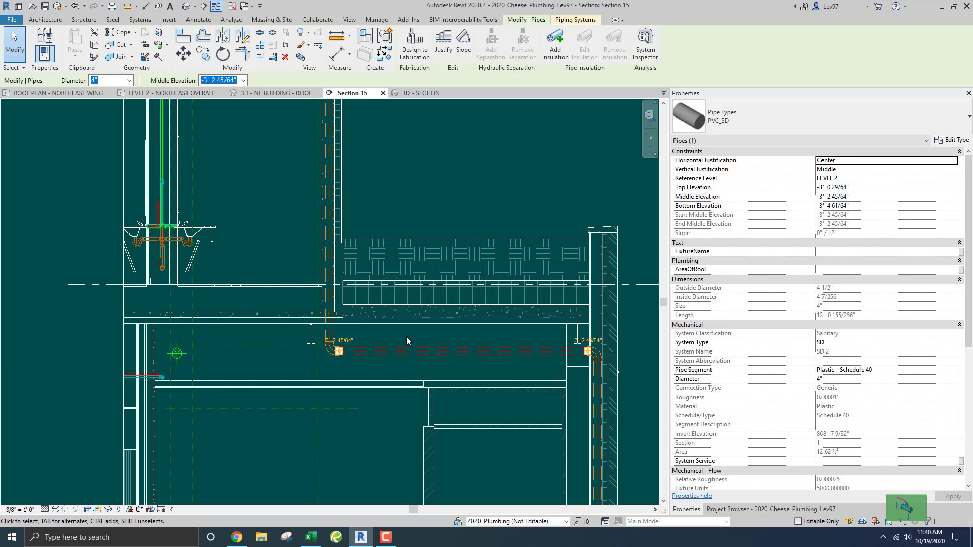
{"action": "key", "text": "Escape"}
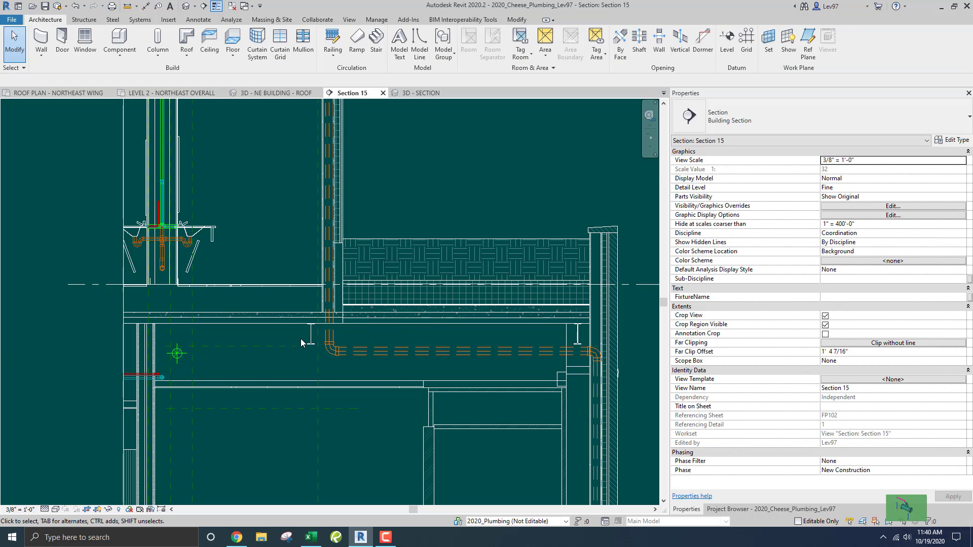
- Examine the linked mechanical elements in the ceiling space near the lowered storm pipe in Section 15
{"action": "middle_click_drag", "start_coordinate": [174, 374], "coordinate": [269, 343]}
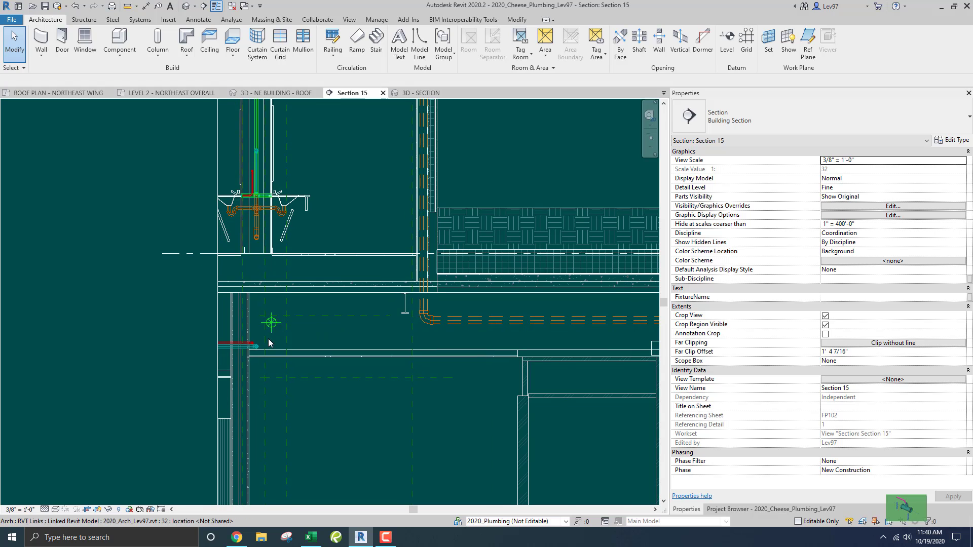
{"action": "scroll", "coordinate": [269, 338], "scroll_direction": "up", "scroll_amount": 3}
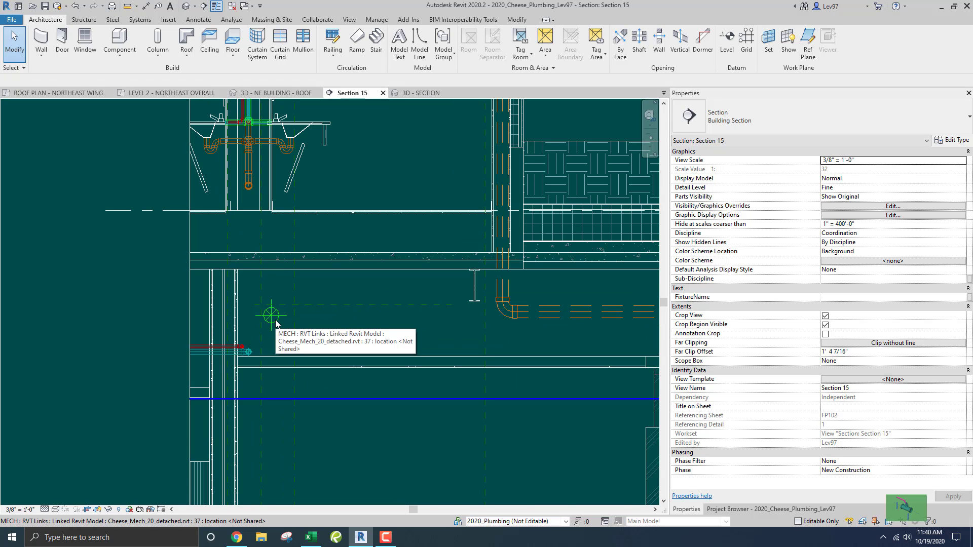
{"action": "scroll", "coordinate": [525, 331], "scroll_direction": "down", "scroll_amount": 2}
{"action": "middle_click_drag", "start_coordinate": [525, 330], "coordinate": [286, 310]}
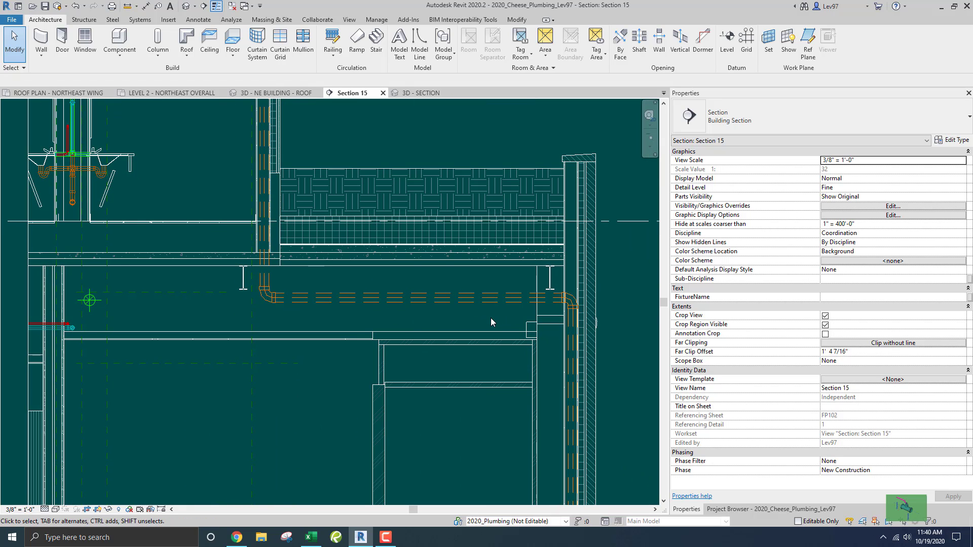
- In the 3D - SECTION view, review the model category display settings of the linked model Cheese_Mech_20_detached.rvt without changing them
{"action": "left_click", "coordinate": [415, 94]}
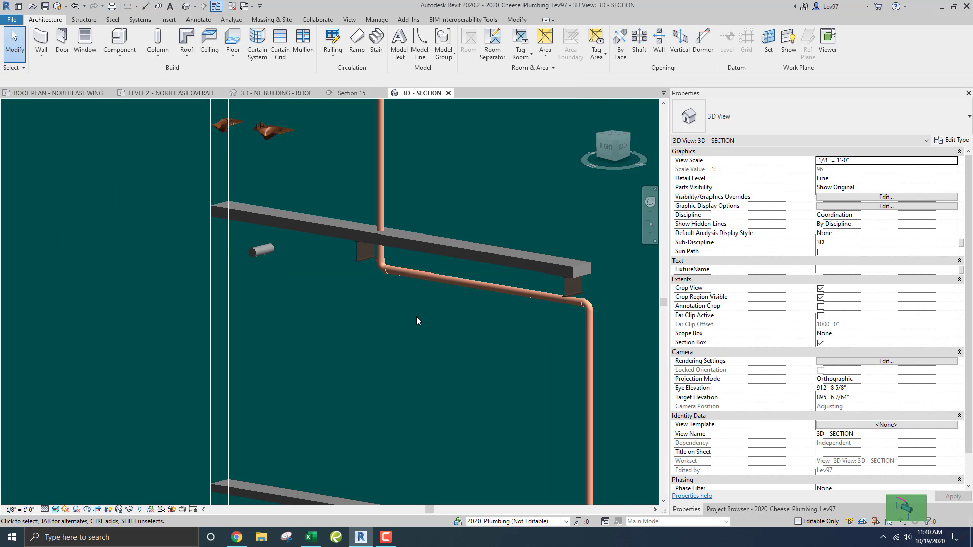
{"action": "key", "text": "v"}
{"action": "key", "text": "g"}
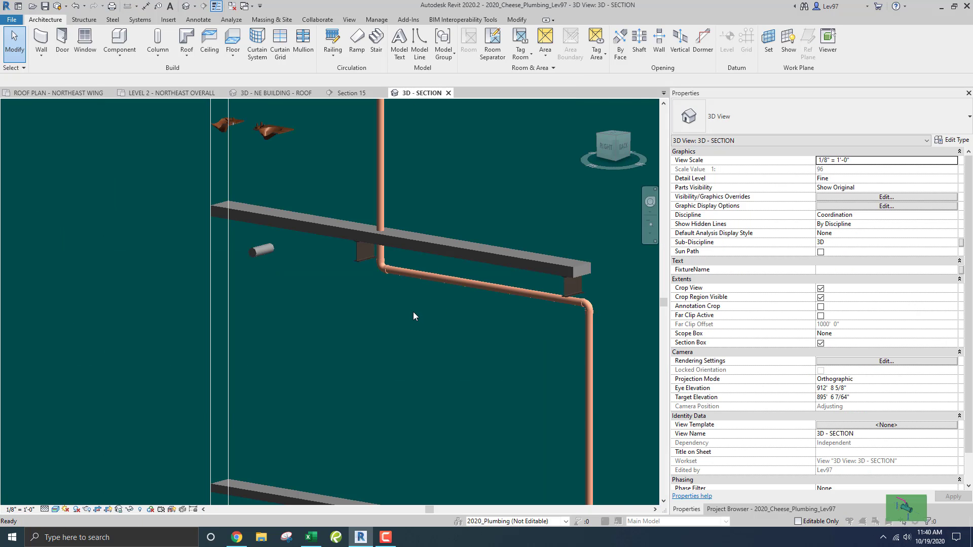
{"action": "left_click", "coordinate": [362, 139]}
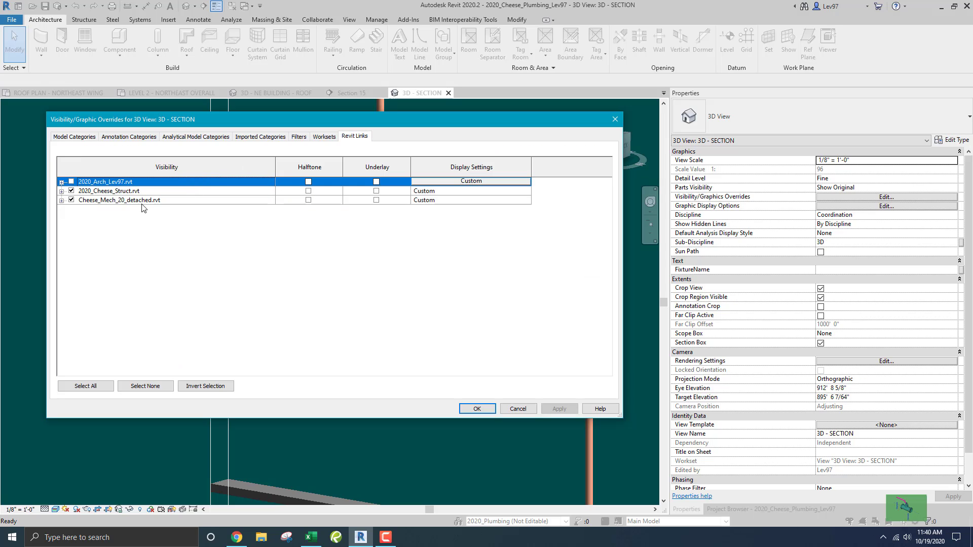
{"action": "left_click", "coordinate": [435, 200]}
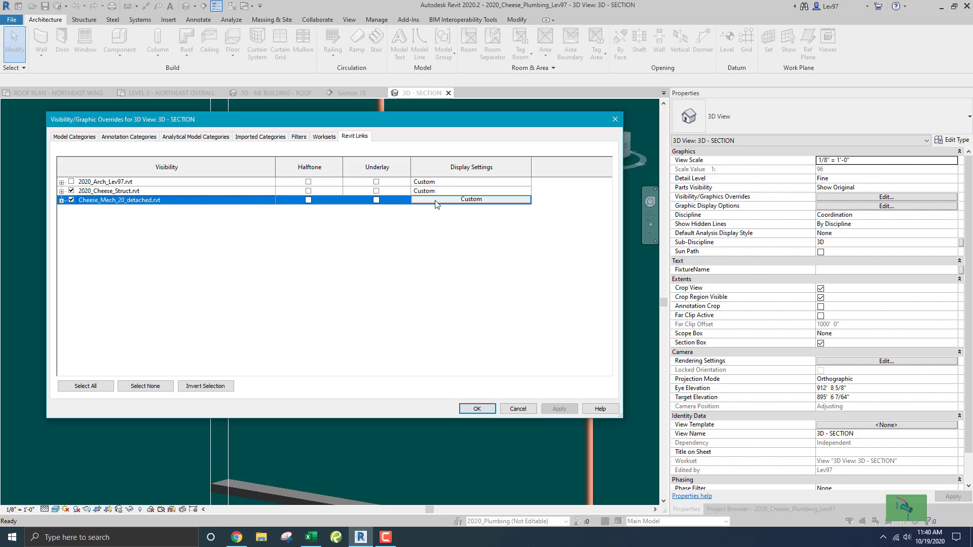
{"action": "left_click", "coordinate": [436, 200]}
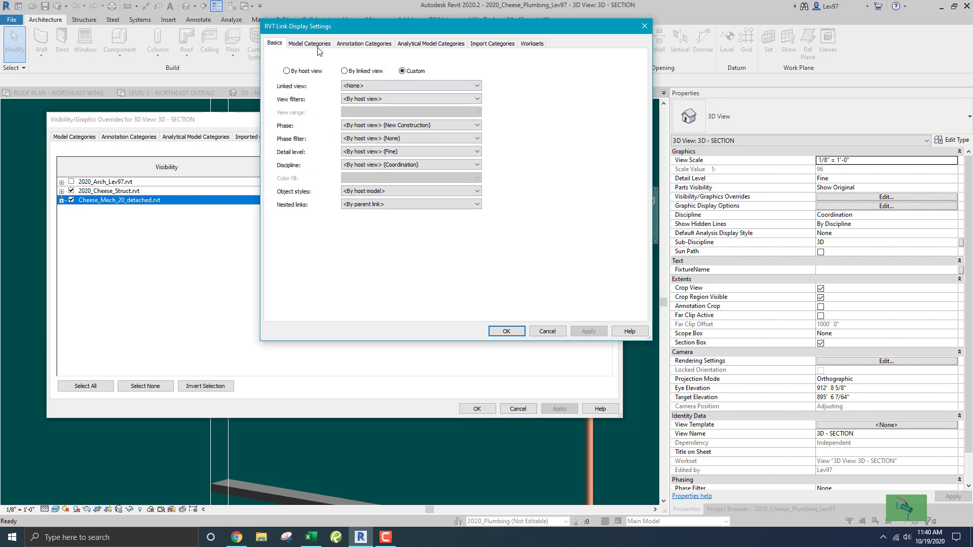
{"action": "left_click", "coordinate": [310, 44]}
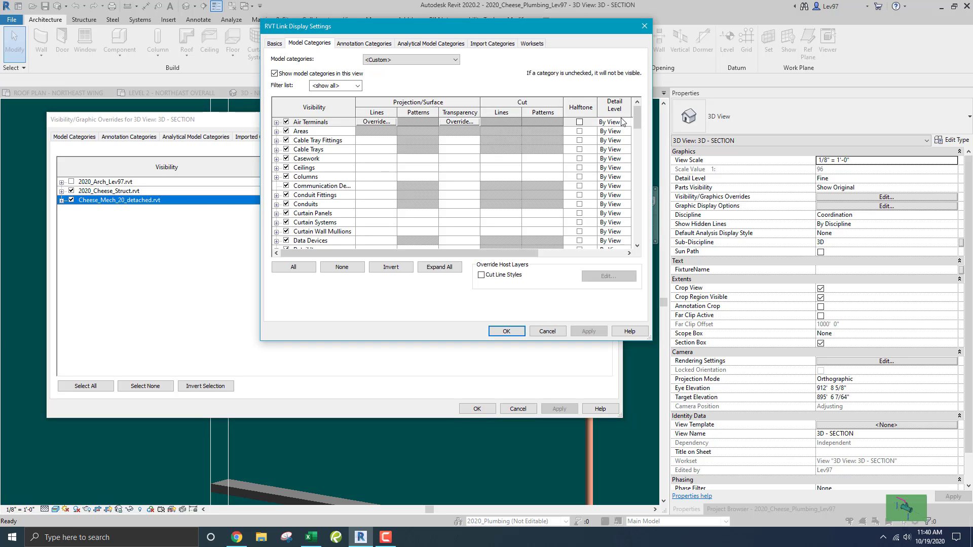
{"action": "left_click_drag", "start_coordinate": [638, 117], "coordinate": [535, 333]}
{"action": "left_click", "coordinate": [548, 331]}
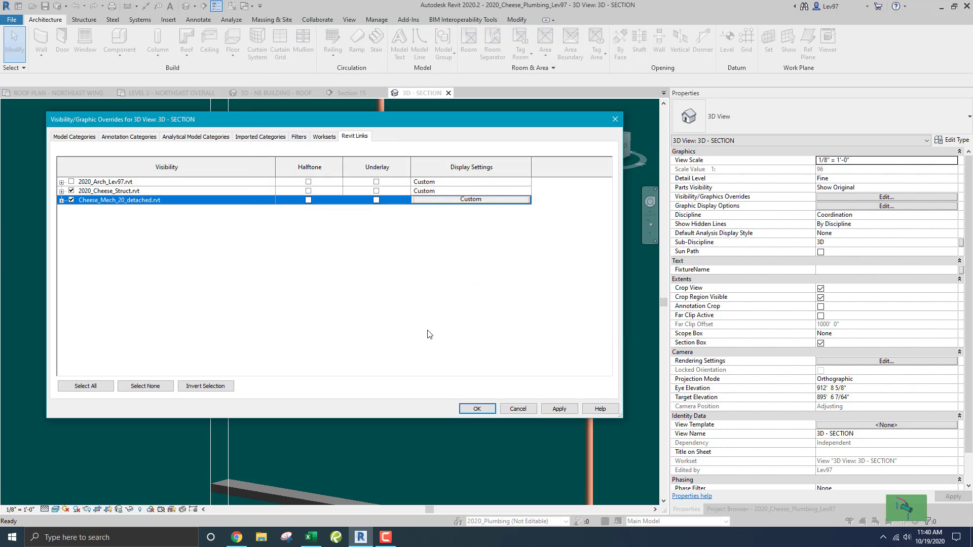
{"action": "left_click", "coordinate": [517, 409]}
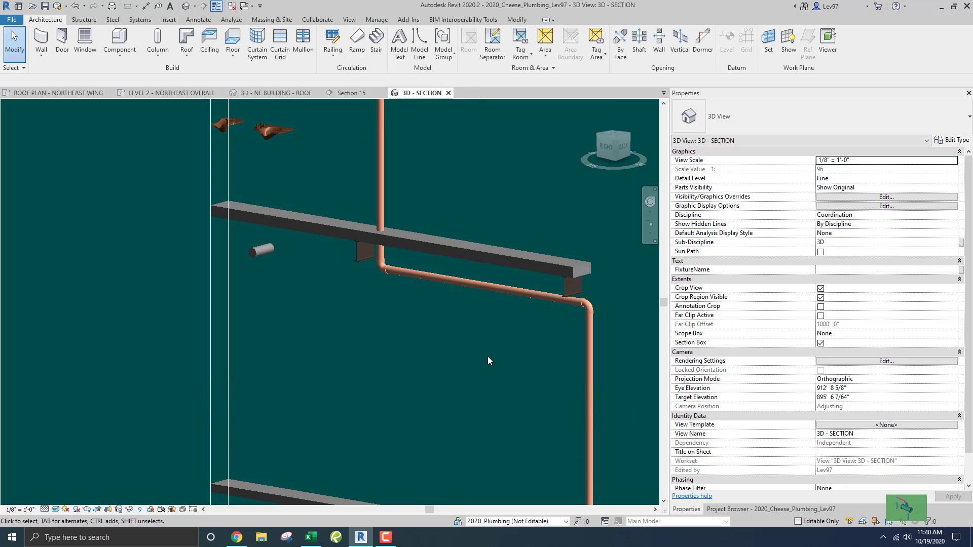
- Examine the rerouted storm pipe in 3D from the slab and beams down to its outlet at the foundation
{"action": "scroll", "coordinate": [457, 274], "scroll_direction": "up", "scroll_amount": 2}
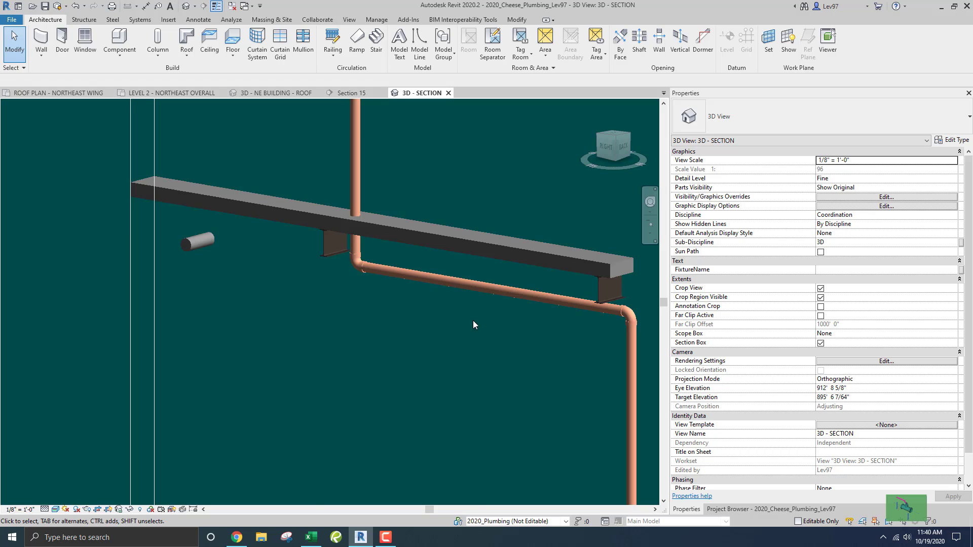
{"action": "scroll", "coordinate": [472, 320], "scroll_direction": "down", "scroll_amount": 5}
{"action": "scroll", "coordinate": [500, 294], "scroll_direction": "up", "scroll_amount": 4}
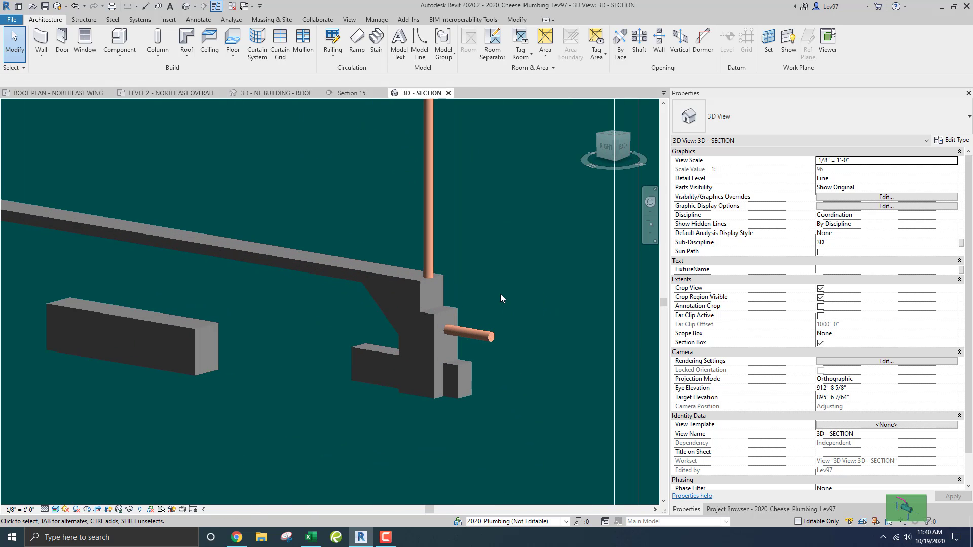
{"action": "middle_click_drag", "start_coordinate": [482, 281], "coordinate": [518, 270]}
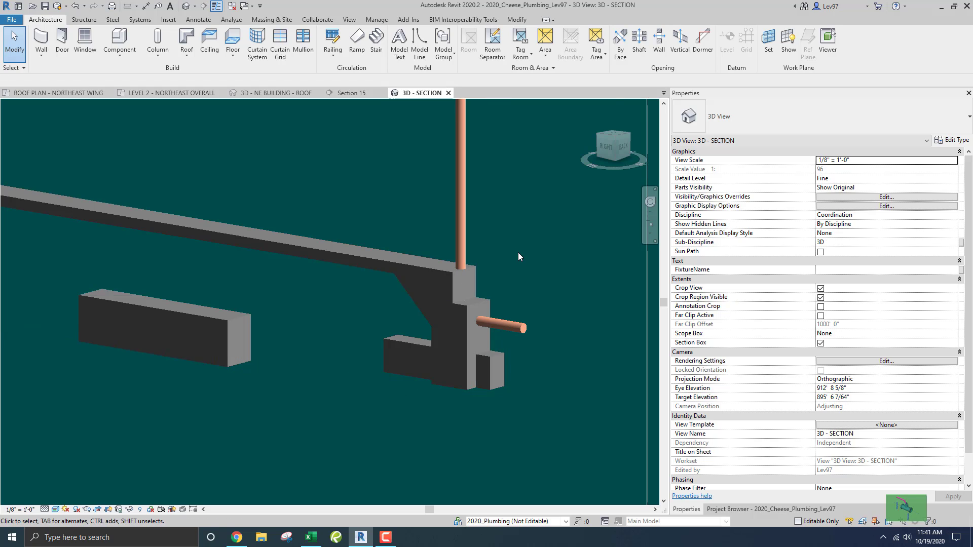
{"action": "scroll", "coordinate": [518, 252], "scroll_direction": "down", "scroll_amount": 3}
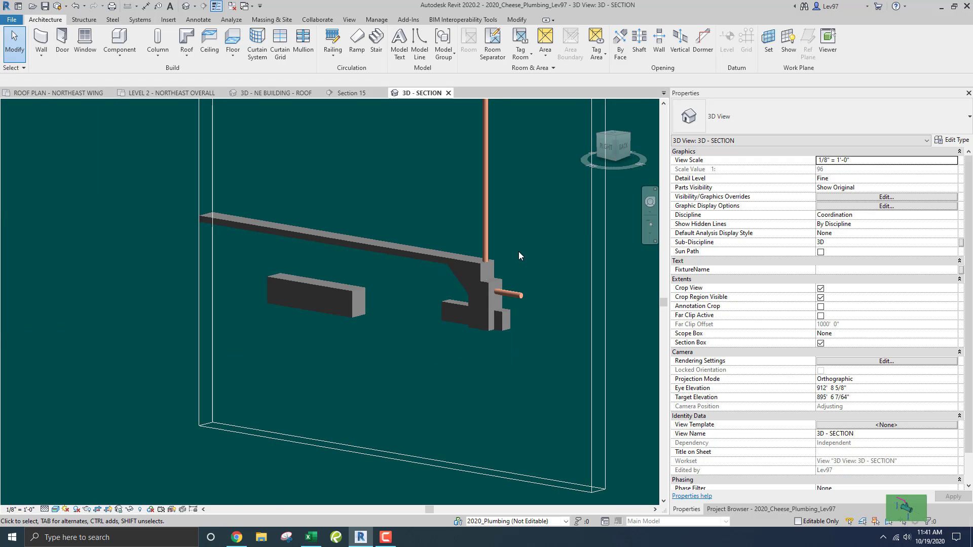
{"action": "middle_click_drag", "start_coordinate": [518, 251], "coordinate": [501, 318]}
{"action": "scroll", "coordinate": [491, 274], "scroll_direction": "down", "scroll_amount": 2}
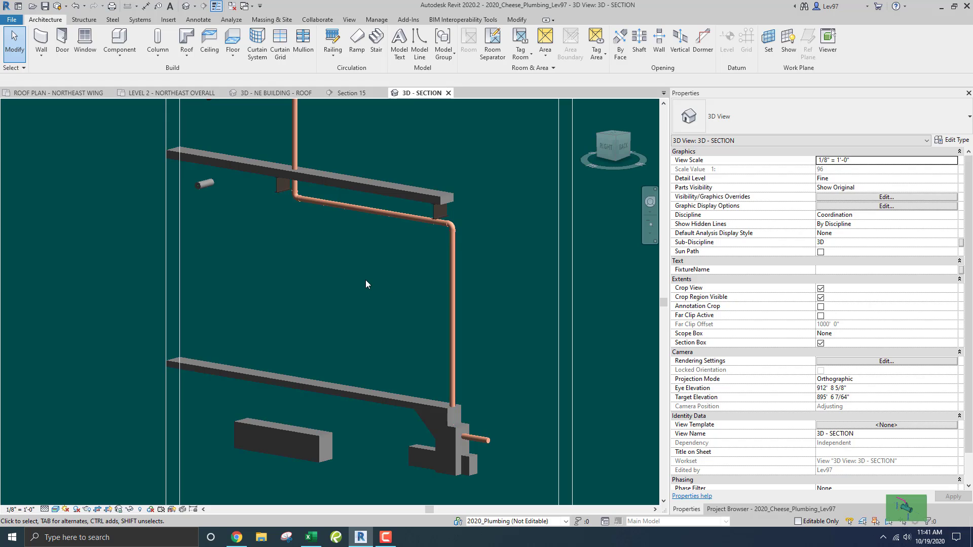
{"action": "mouse_move", "coordinate": [366, 280]}
{"action": "middle_mouse_down"}
{"action": "mouse_move", "coordinate": [371, 305]}
{"action": "mouse_move", "coordinate": [391, 271]}
{"action": "mouse_move", "coordinate": [384, 282]}
{"action": "mouse_move", "coordinate": [371, 270]}
{"action": "middle_mouse_up"}
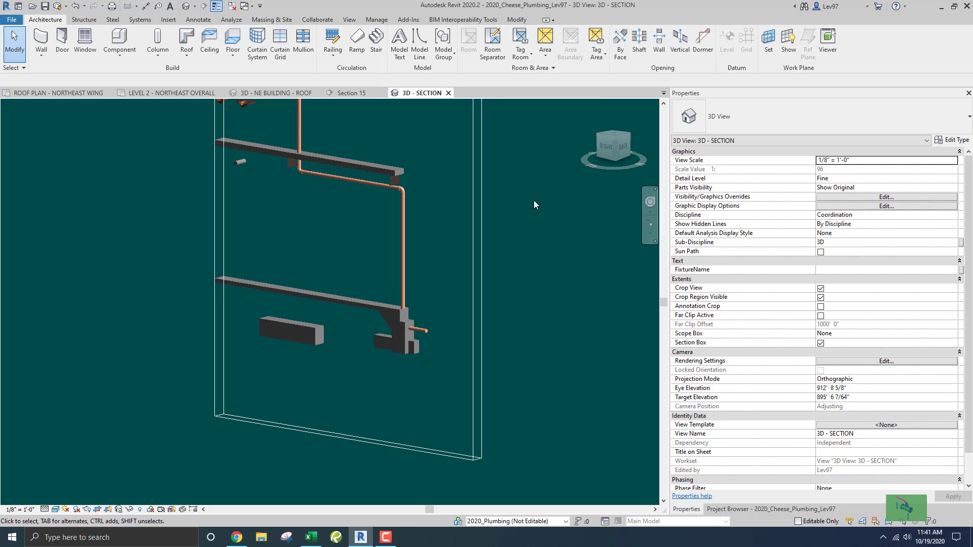
{"action": "scroll", "coordinate": [533, 200], "scroll_direction": "down", "scroll_amount": 2}
{"action": "middle_click_drag", "start_coordinate": [534, 199], "coordinate": [536, 258]}
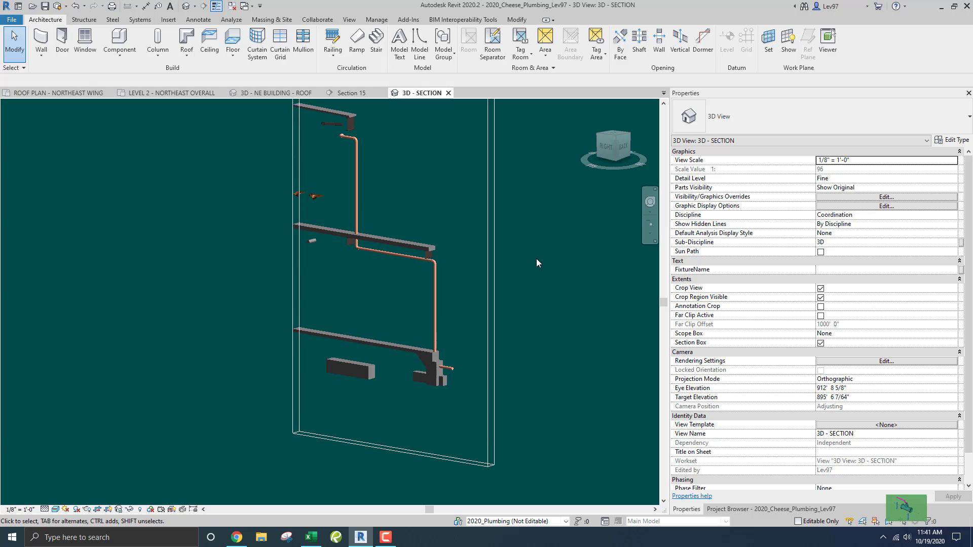
{"action": "scroll", "coordinate": [405, 282], "scroll_direction": "up", "scroll_amount": 1}
{"action": "scroll", "coordinate": [410, 278], "scroll_direction": "up", "scroll_amount": 1}
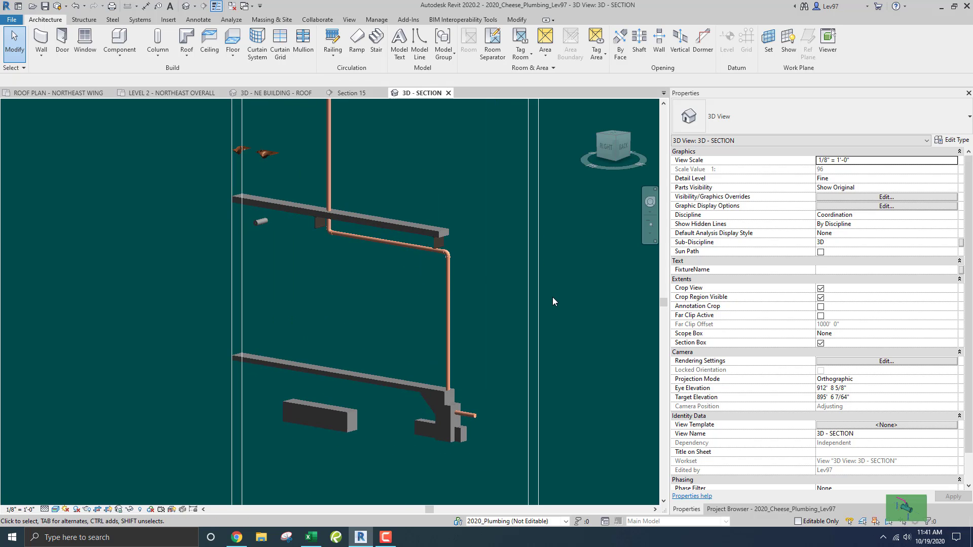
- Deepen the section box of the 3D section view to include more of the surrounding structure behind the storm pipe
{"action": "left_click", "coordinate": [539, 297]}
{"action": "scroll", "coordinate": [419, 294], "scroll_direction": "down", "scroll_amount": 2}
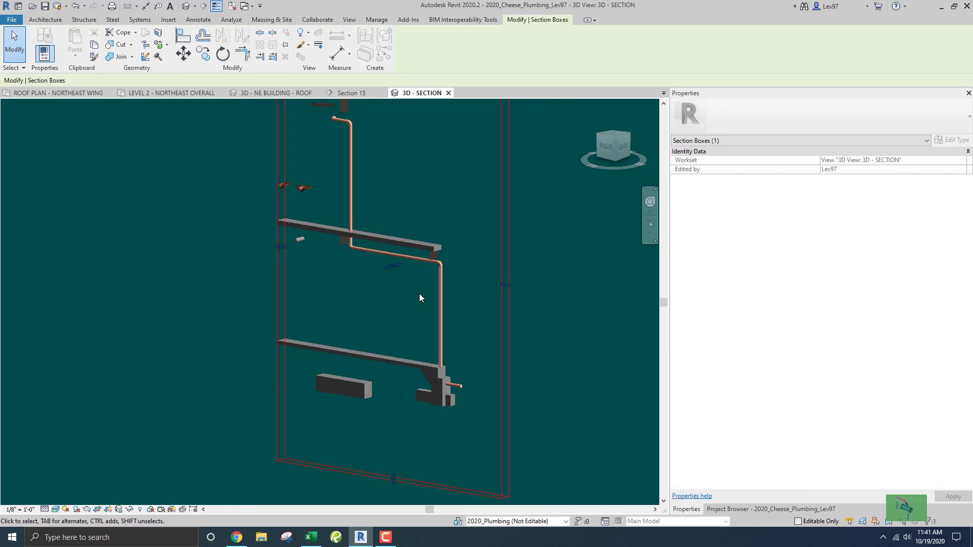
{"action": "middle_click_drag", "start_coordinate": [419, 294], "coordinate": [455, 281]}
{"action": "scroll", "coordinate": [455, 282], "scroll_direction": "up", "scroll_amount": 2}
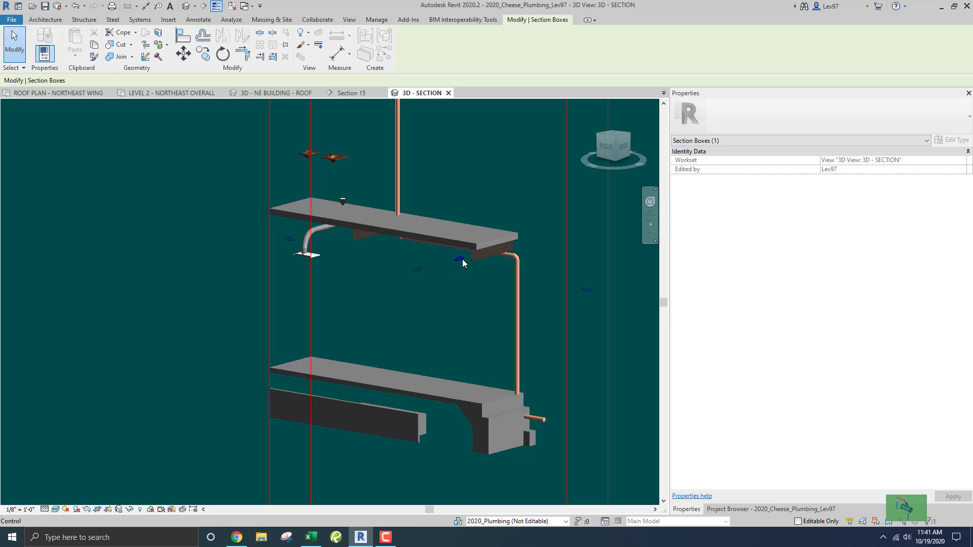
{"action": "left_click_drag", "start_coordinate": [485, 254], "coordinate": [537, 261]}
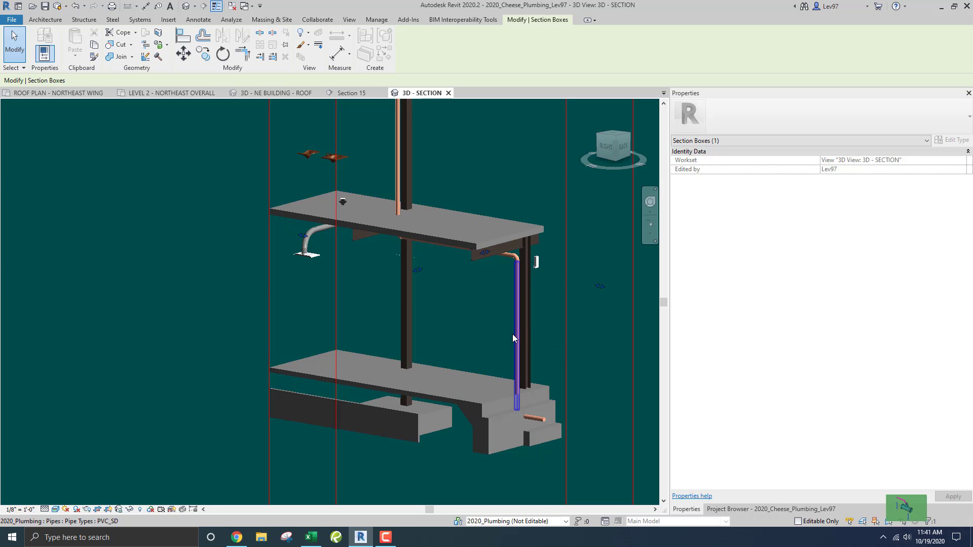
- Examine the storm pipe's horizontal outlet run at the foundation in the 3D section view and in Section 15
{"action": "middle_click_drag", "start_coordinate": [512, 334], "coordinate": [498, 271], "text": "shift"}
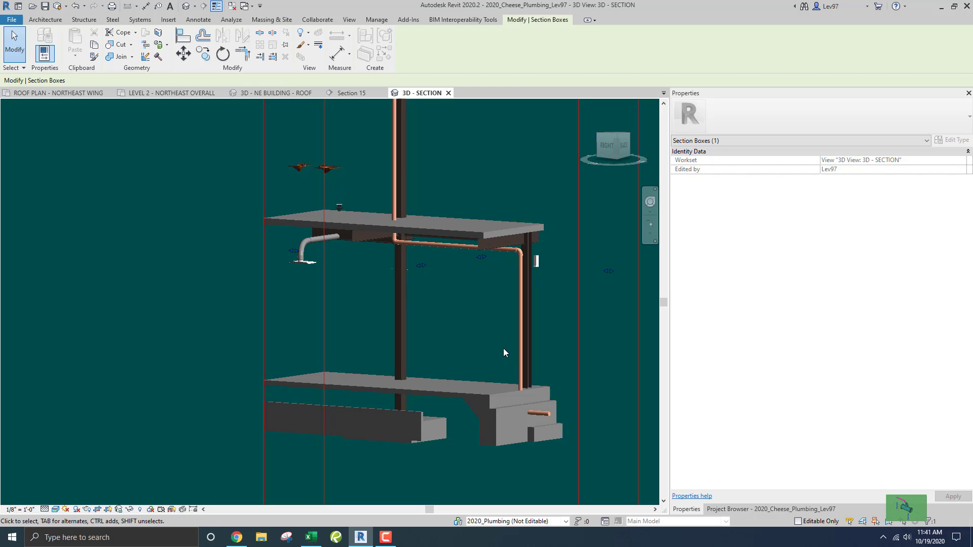
{"action": "left_click", "coordinate": [547, 414]}
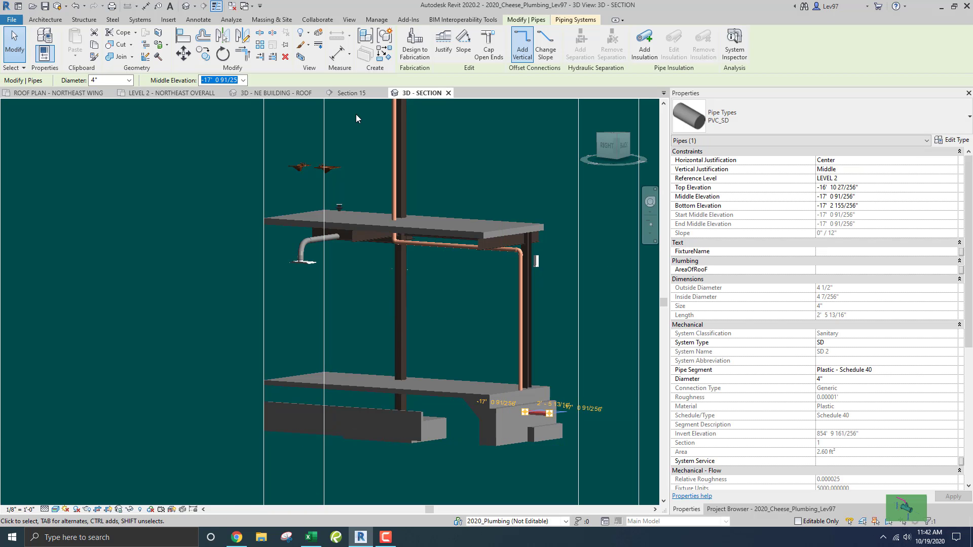
{"action": "left_click", "coordinate": [354, 93]}
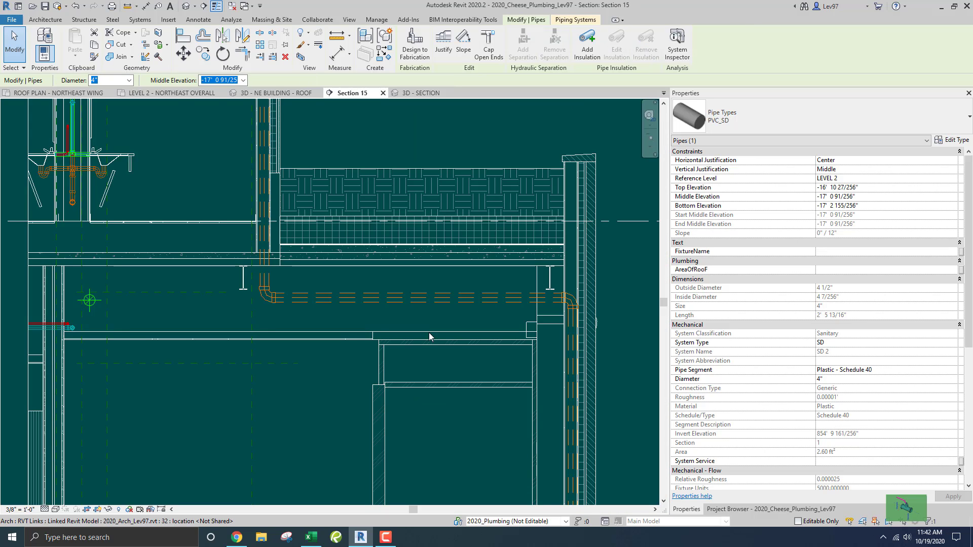
{"action": "scroll", "coordinate": [465, 373], "scroll_direction": "down", "scroll_amount": 3}
{"action": "scroll", "coordinate": [518, 345], "scroll_direction": "up", "scroll_amount": 4}
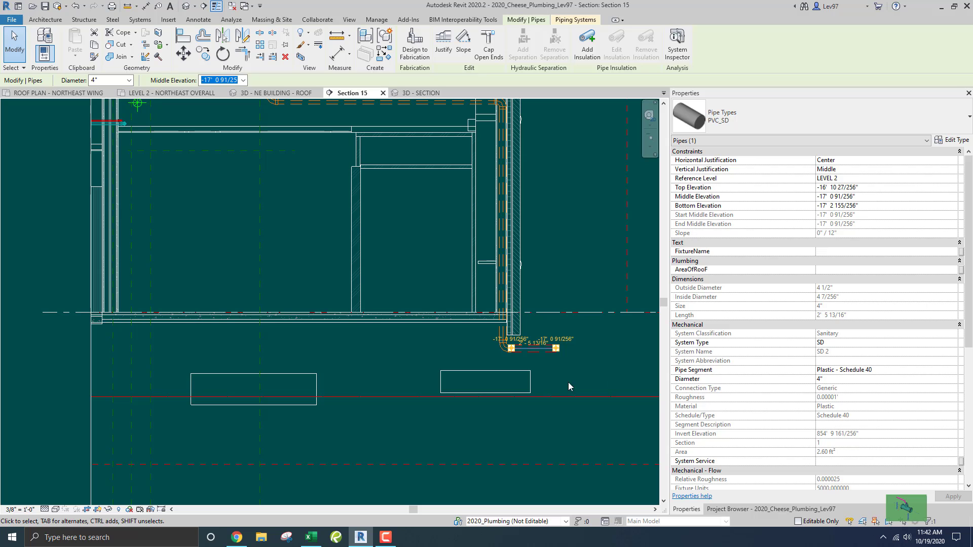
{"action": "left_click", "coordinate": [471, 343]}
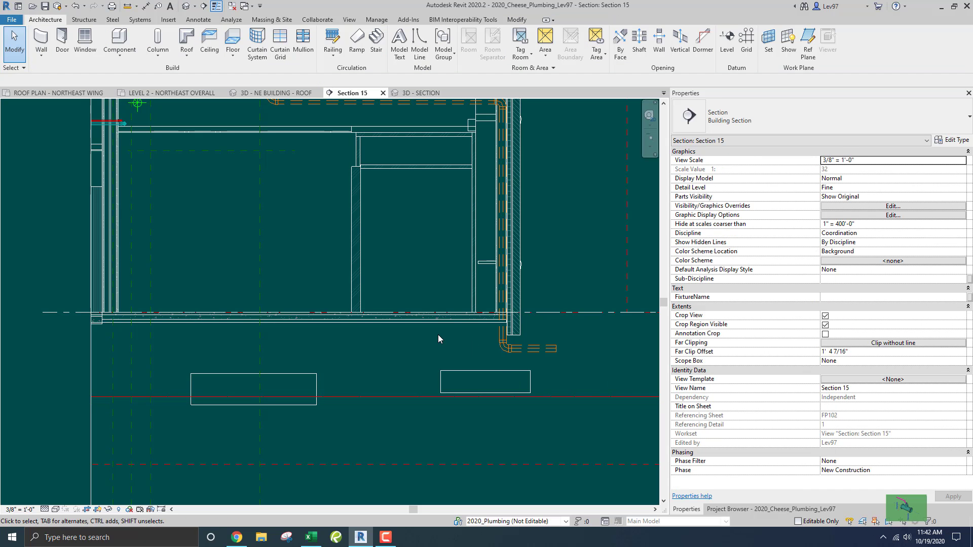
- Check the Revit link display settings of Section 15 without changing them
{"action": "key", "text": "v"}
{"action": "key", "text": "v"}
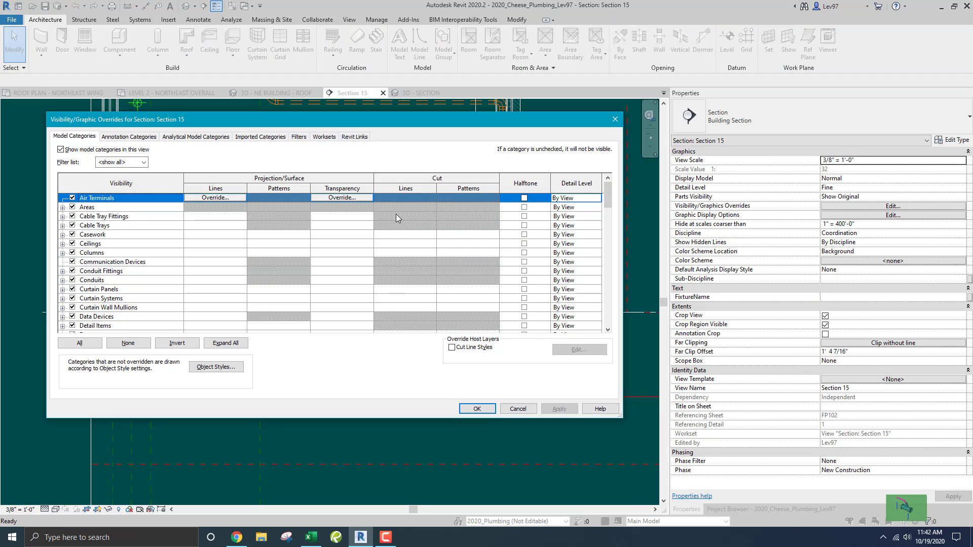
{"action": "left_click", "coordinate": [362, 138]}
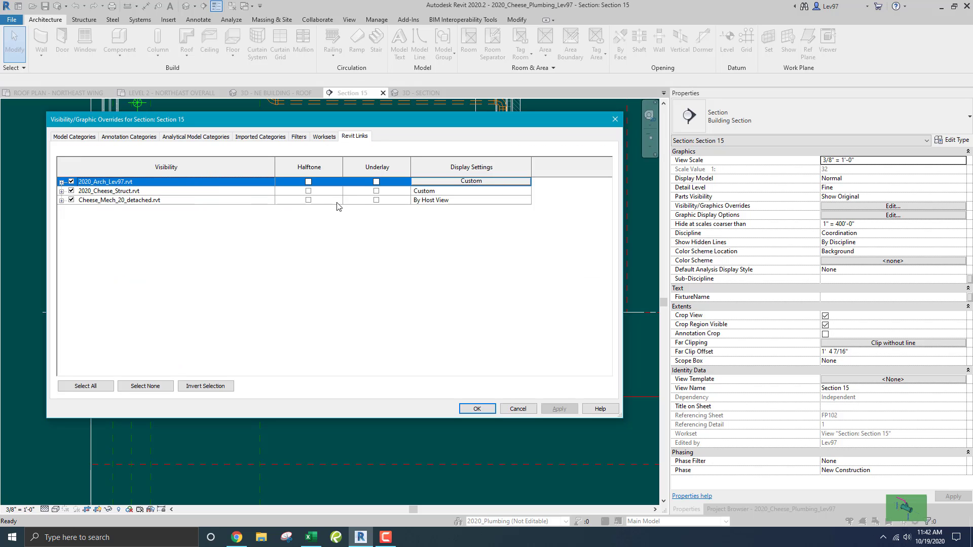
{"action": "left_click", "coordinate": [517, 409]}
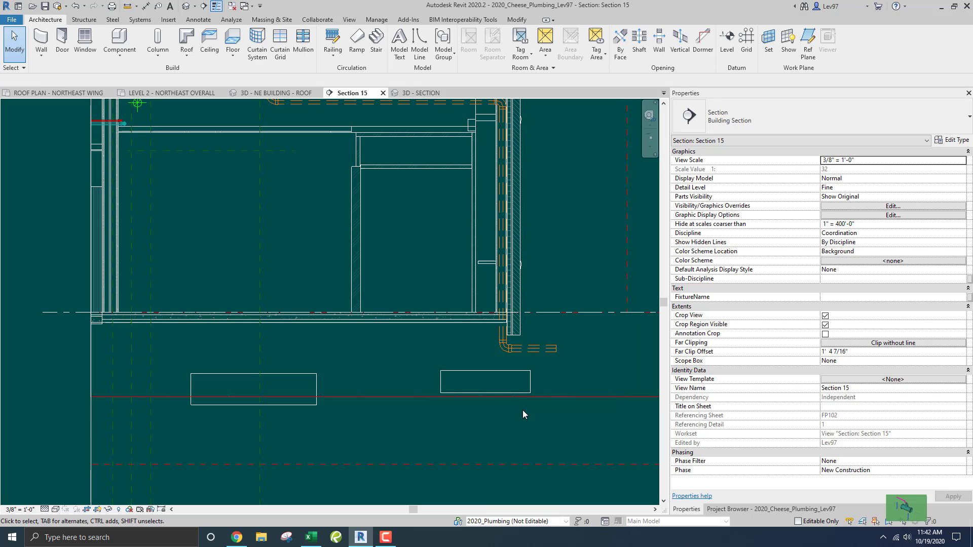
- Inspect the properties of the linked structural slab edge around the storm outlet in the 3D - SECTION view
{"action": "left_click", "coordinate": [421, 93]}
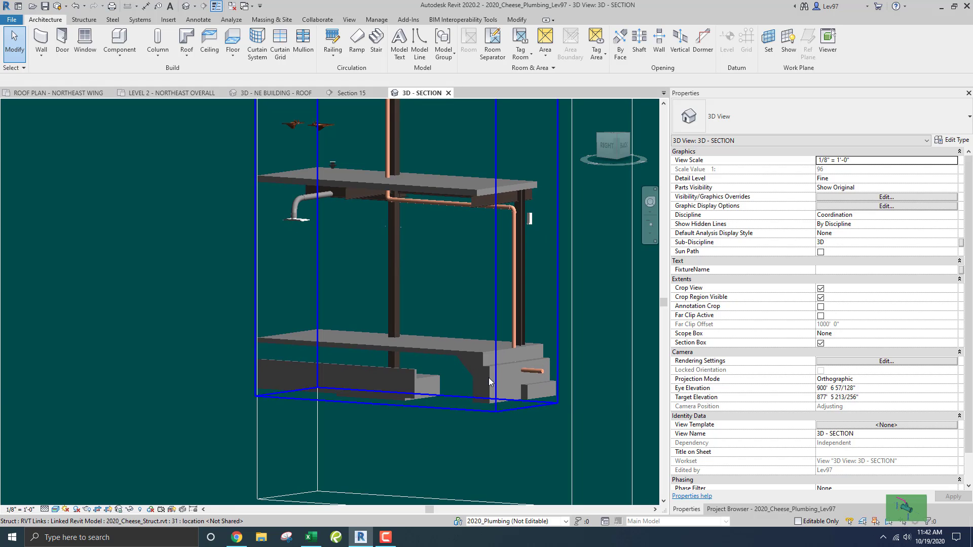
{"action": "key", "text": "Tab"}
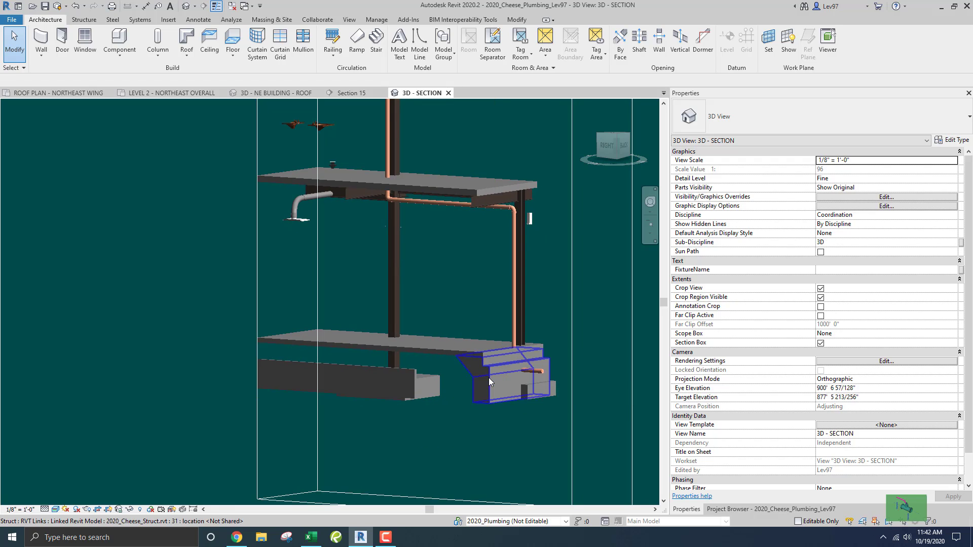
{"action": "left_click", "coordinate": [489, 378]}
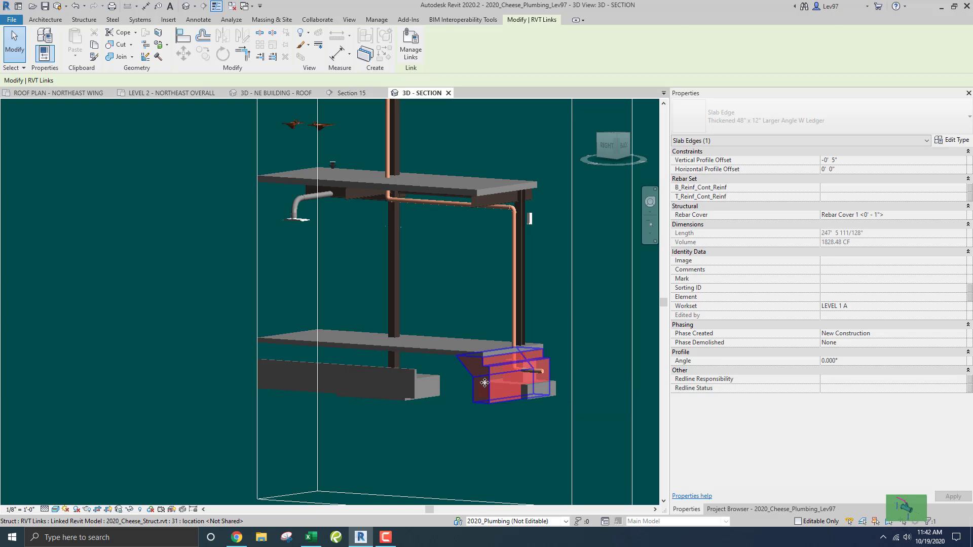
{"action": "key", "text": "Escape"}
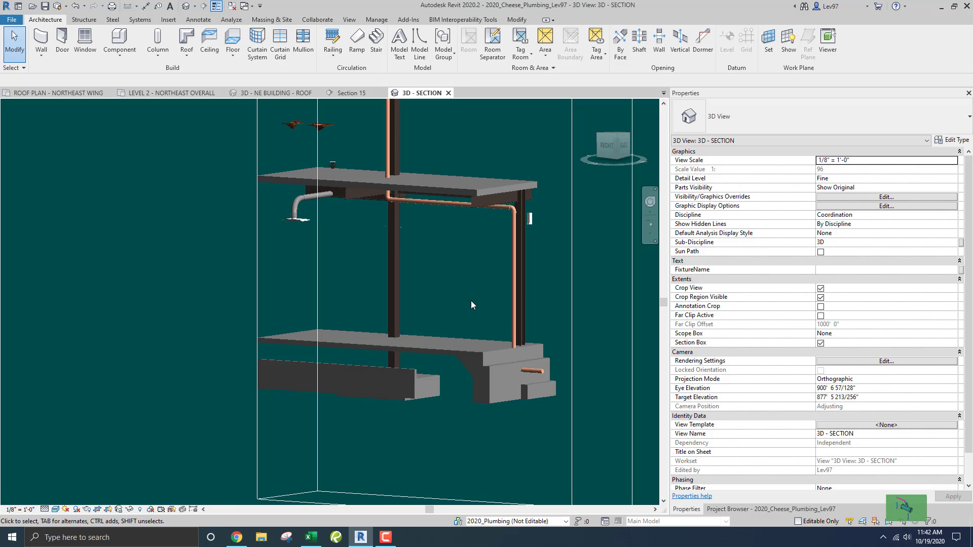
- For Section 15, review the model category visibility of the linked model 2020_Cheese_Struct.rvt without changing it
{"action": "left_click", "coordinate": [358, 92]}
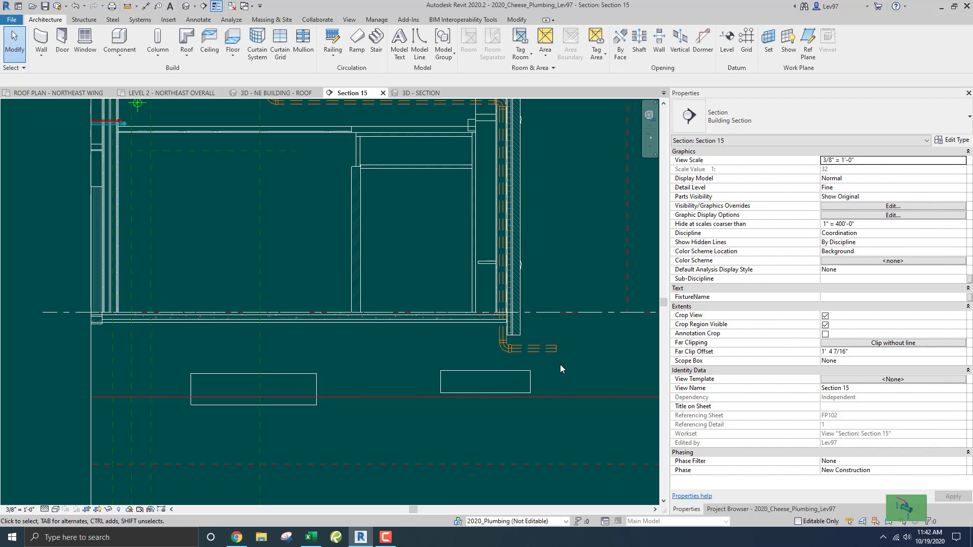
{"action": "key", "text": "v"}
{"action": "key", "text": "g"}
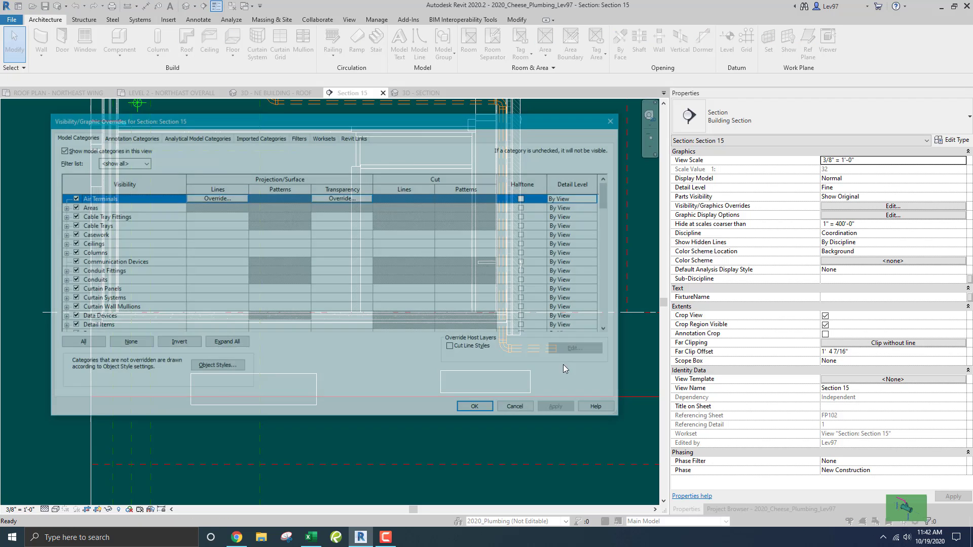
{"action": "left_click", "coordinate": [355, 137]}
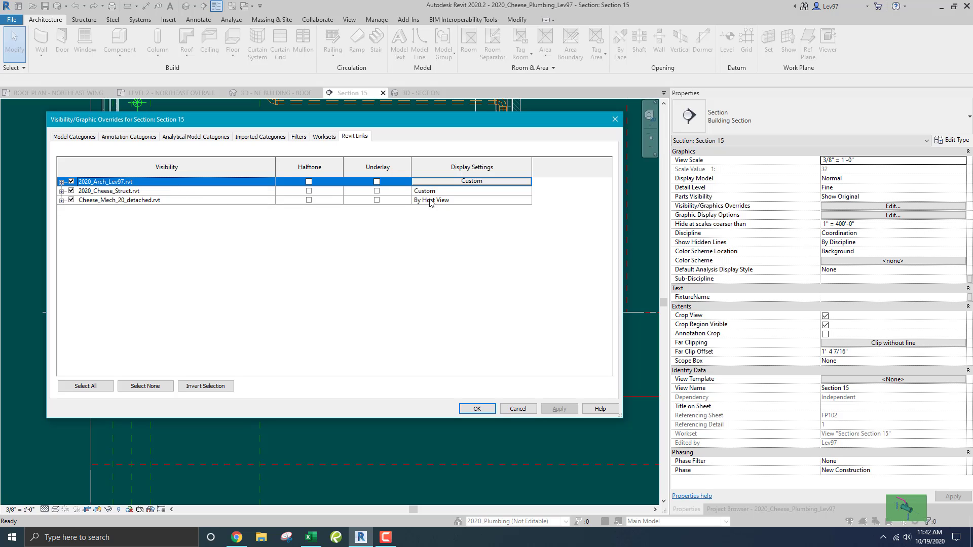
{"action": "left_click", "coordinate": [443, 193]}
{"action": "left_click", "coordinate": [472, 191]}
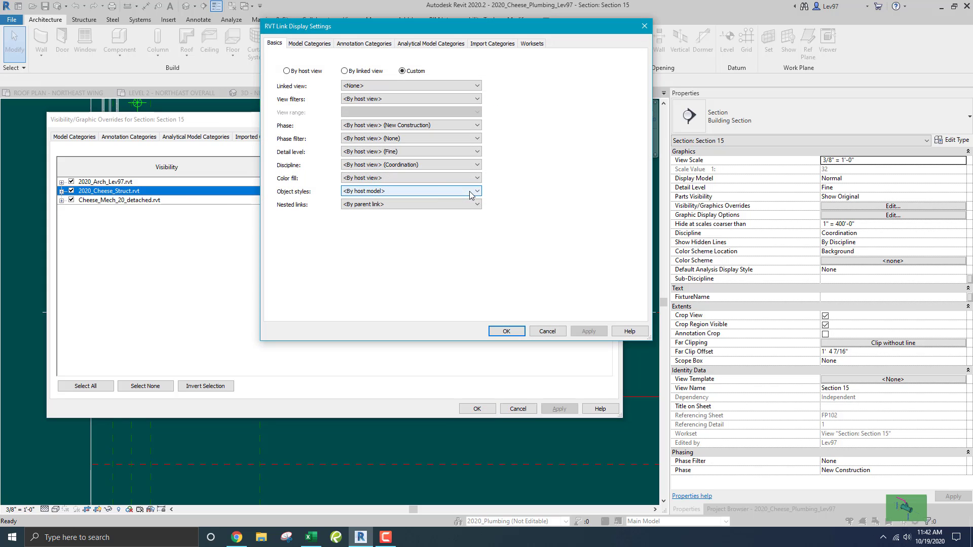
{"action": "left_click", "coordinate": [311, 44]}
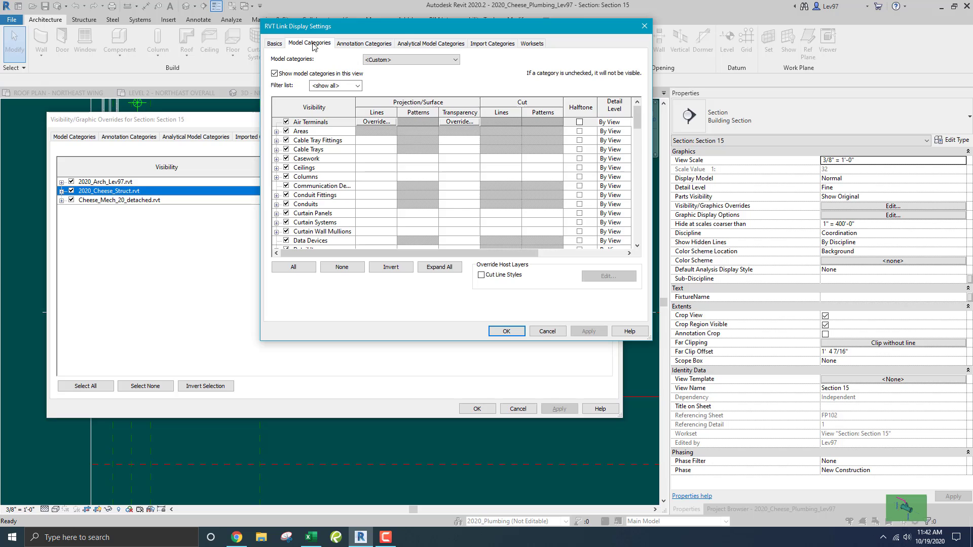
{"action": "mouse_move", "coordinate": [637, 120]}
{"action": "left_mouse_down"}
{"action": "mouse_move", "coordinate": [638, 219]}
{"action": "mouse_move", "coordinate": [633, 104]}
{"action": "left_mouse_up"}
{"action": "left_click", "coordinate": [540, 332]}
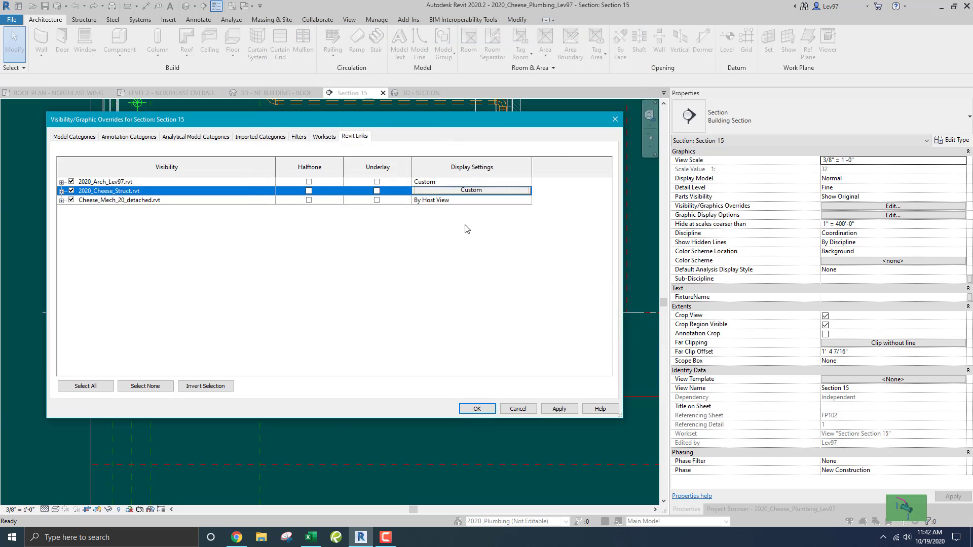
- Review the model category visibility of the linked model 2020_Arch_Lev97.rvt for Section 15, leaving all overrides as they are
{"action": "left_click", "coordinate": [455, 183]}
{"action": "left_click", "coordinate": [469, 183]}
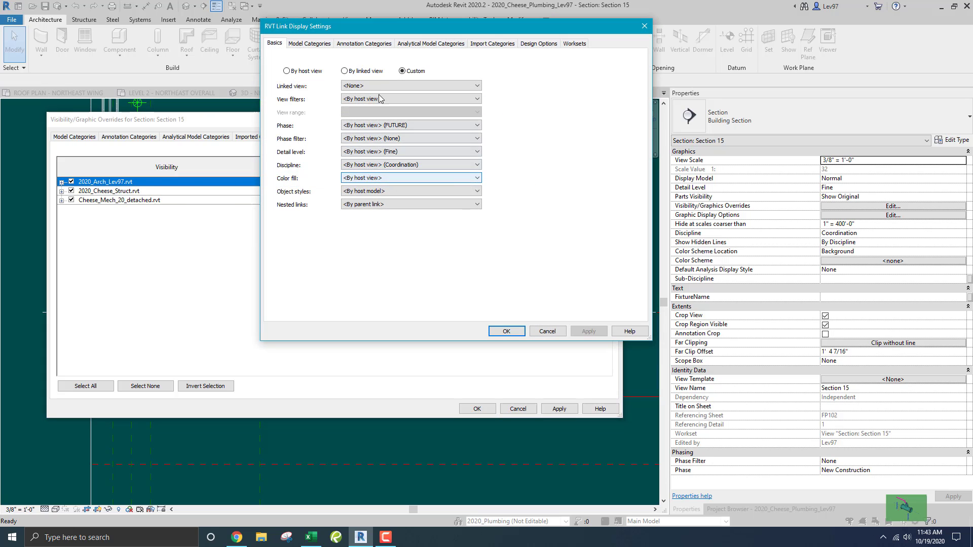
{"action": "left_click", "coordinate": [306, 45]}
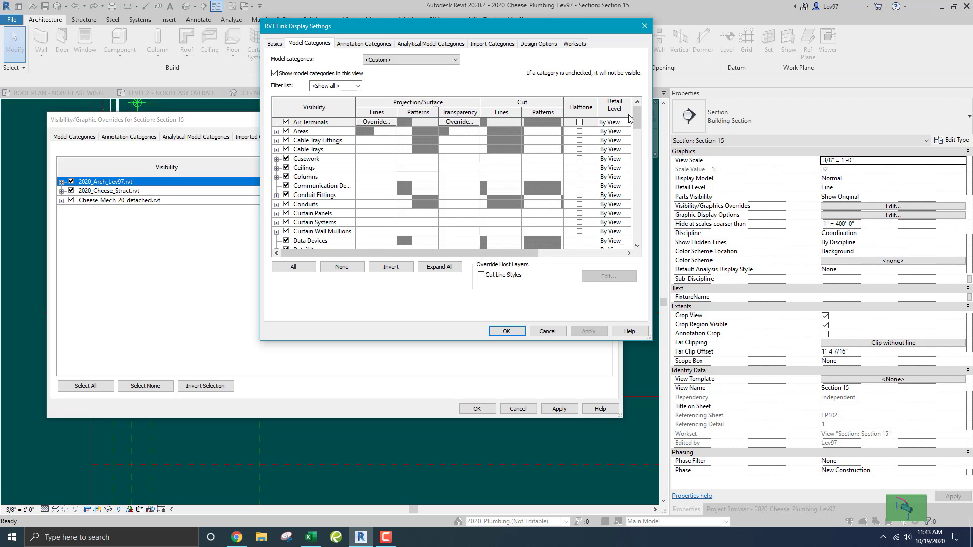
{"action": "left_click", "coordinate": [638, 144]}
{"action": "left_click_drag", "start_coordinate": [637, 146], "coordinate": [637, 233]}
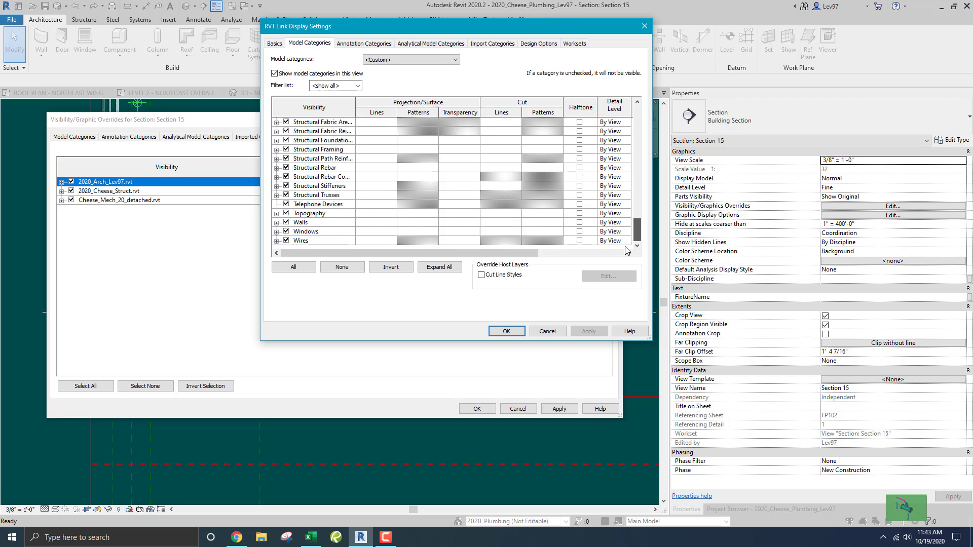
{"action": "left_click", "coordinate": [548, 331]}
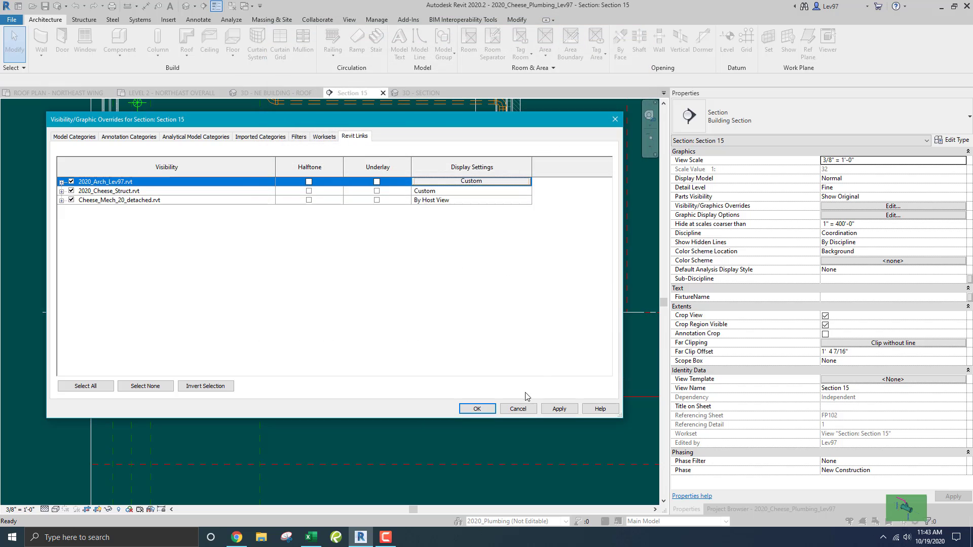
{"action": "left_click", "coordinate": [518, 408]}
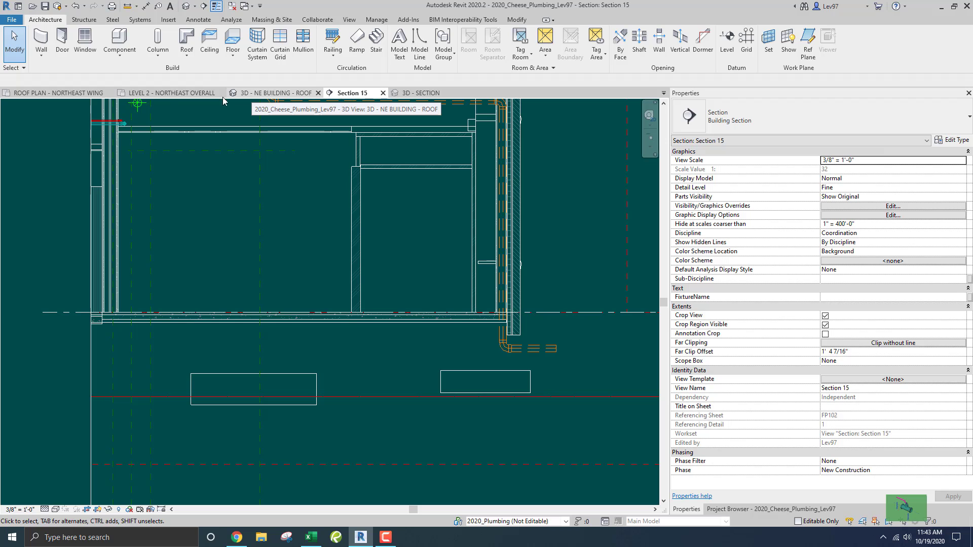
- In the LEVEL 2 - NORTHEAST OVERALL plan, deepen Section 15's far clip to about 6' 1" and shift its section line slightly east
{"action": "left_click", "coordinate": [184, 96]}
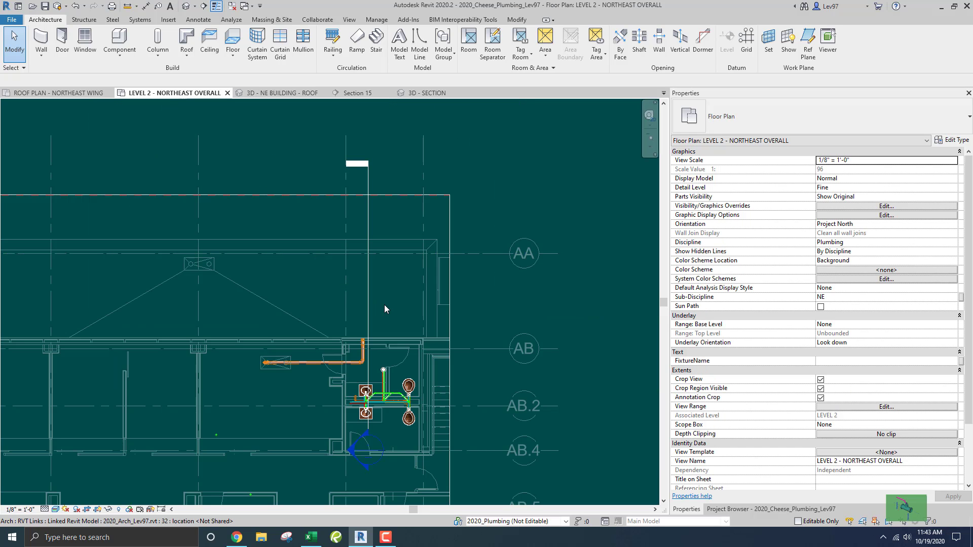
{"action": "left_click", "coordinate": [369, 294]}
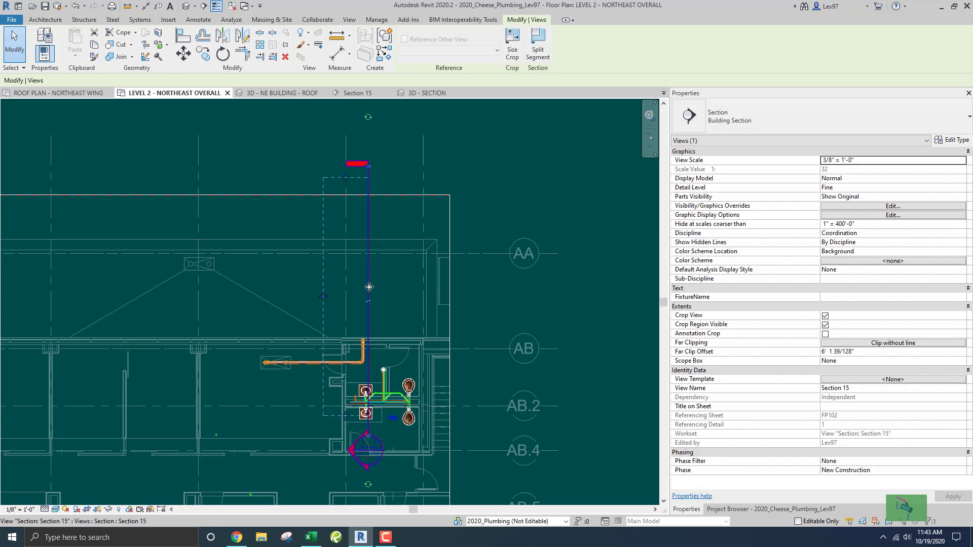
{"action": "left_click_drag", "start_coordinate": [377, 287], "coordinate": [377, 283]}
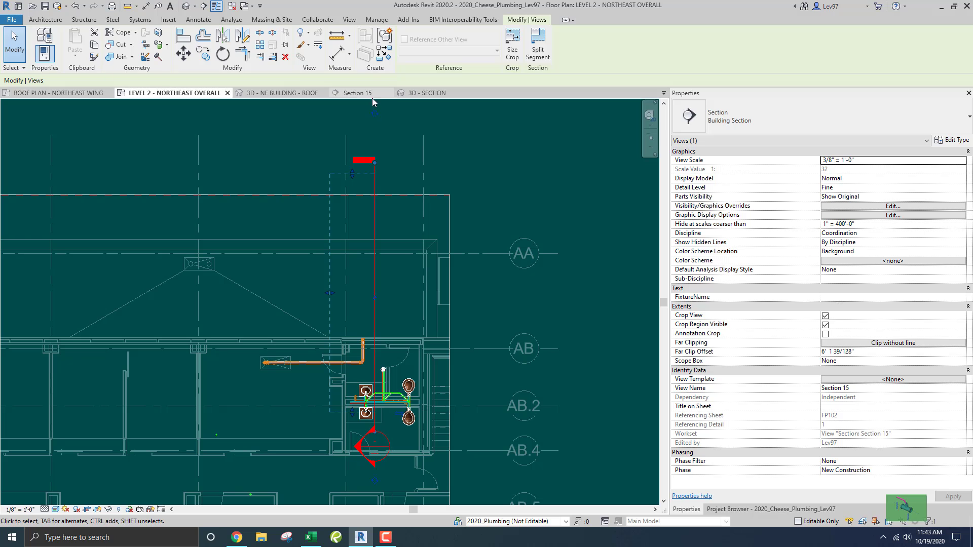
- In Section 15, nudge the horizontal storm outlet pipe up to a middle elevation of -16' 1 27/256", above the foundation pier
{"action": "left_click", "coordinate": [363, 93]}
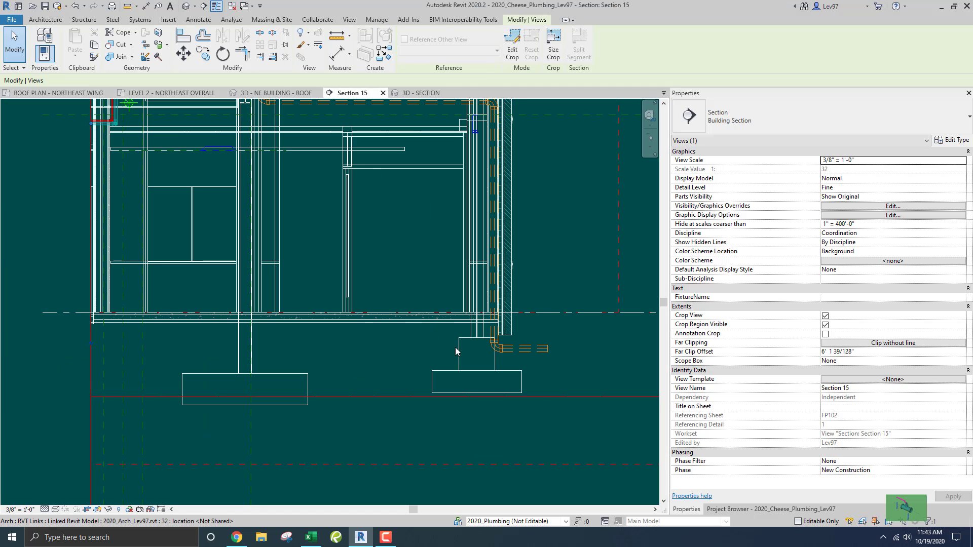
{"action": "scroll", "coordinate": [509, 359], "scroll_direction": "up", "scroll_amount": 1}
{"action": "scroll", "coordinate": [507, 358], "scroll_direction": "up", "scroll_amount": 1}
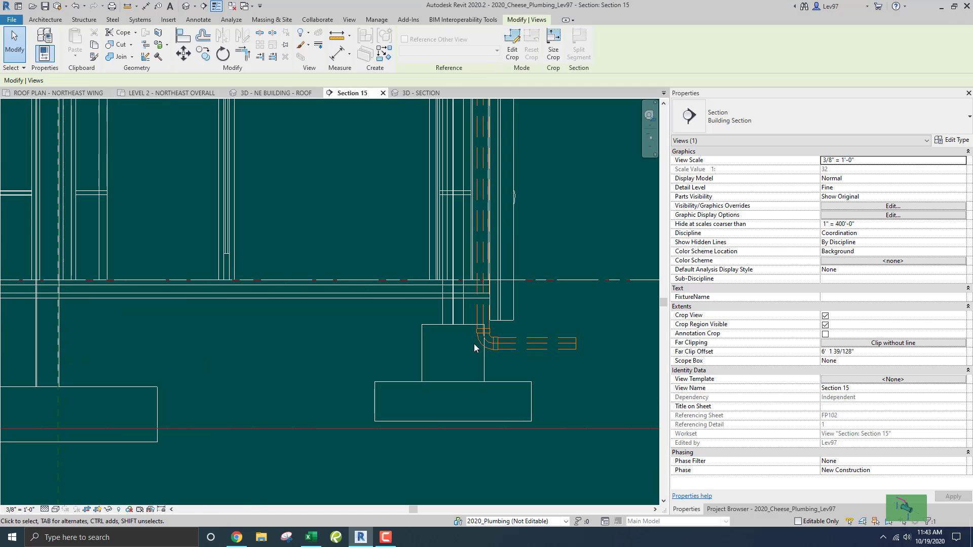
{"action": "left_click", "coordinate": [527, 350]}
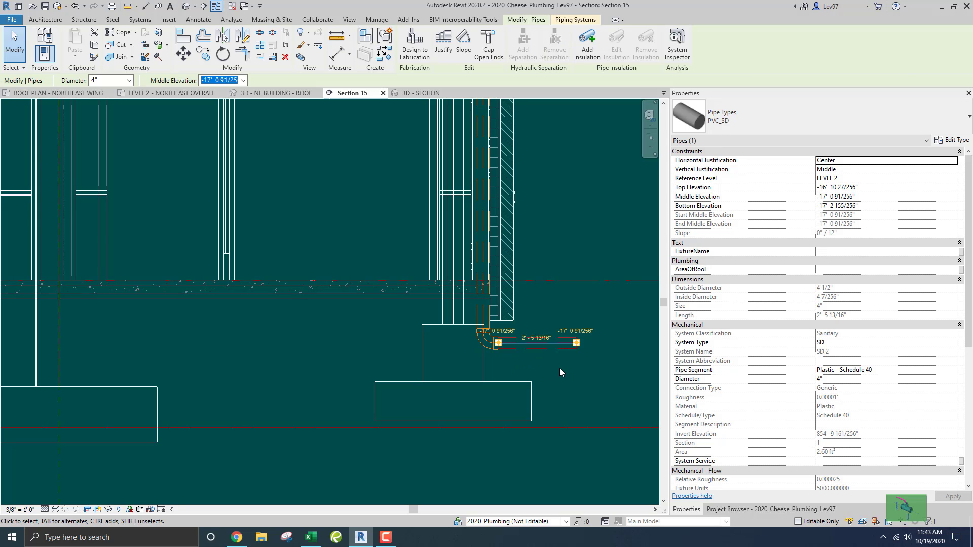
{"action": "key", "text": "Up"}
{"action": "key", "text": "Up"}
{"action": "key", "text": "Up"}
{"action": "key", "text": "Up"}
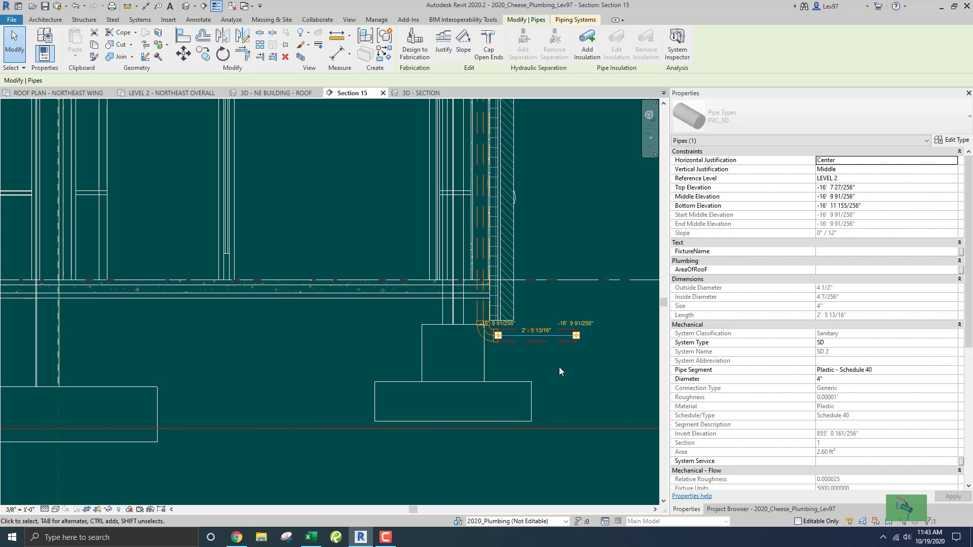
{"action": "key", "text": "Up"}
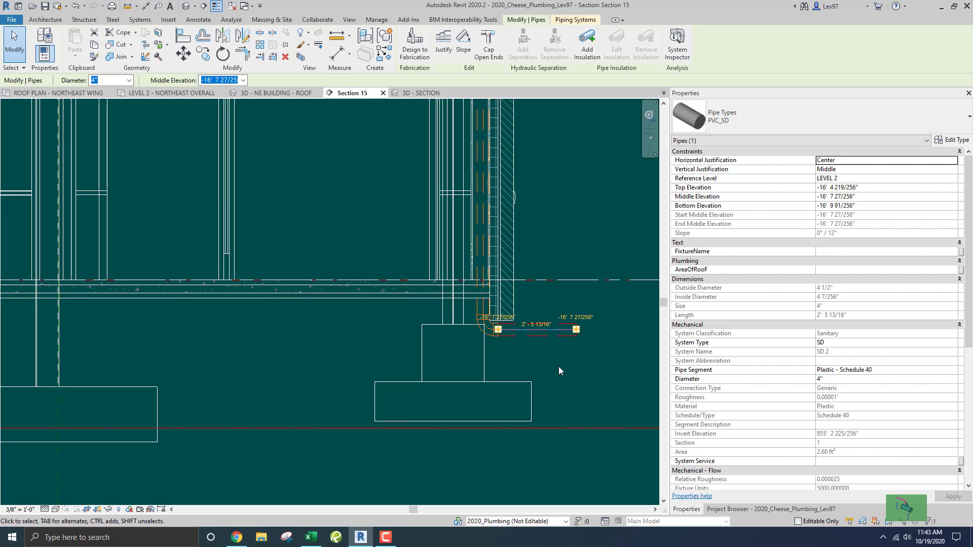
{"action": "key", "text": "Up"}
{"action": "key", "text": "Up"}
{"action": "key", "text": "Up"}
{"action": "key", "text": "Up"}
{"action": "key", "text": "Up"}
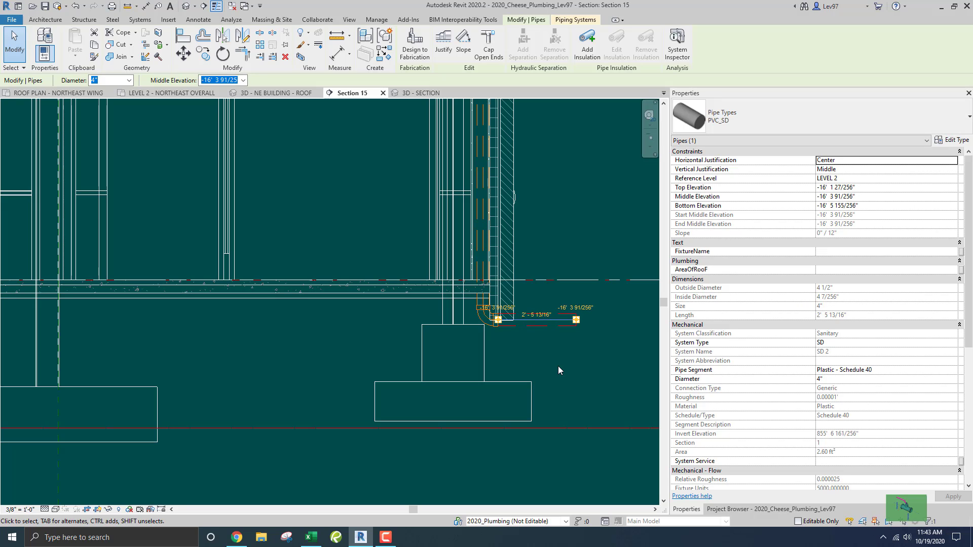
{"action": "key", "text": "Up"}
{"action": "key", "text": "Up"}
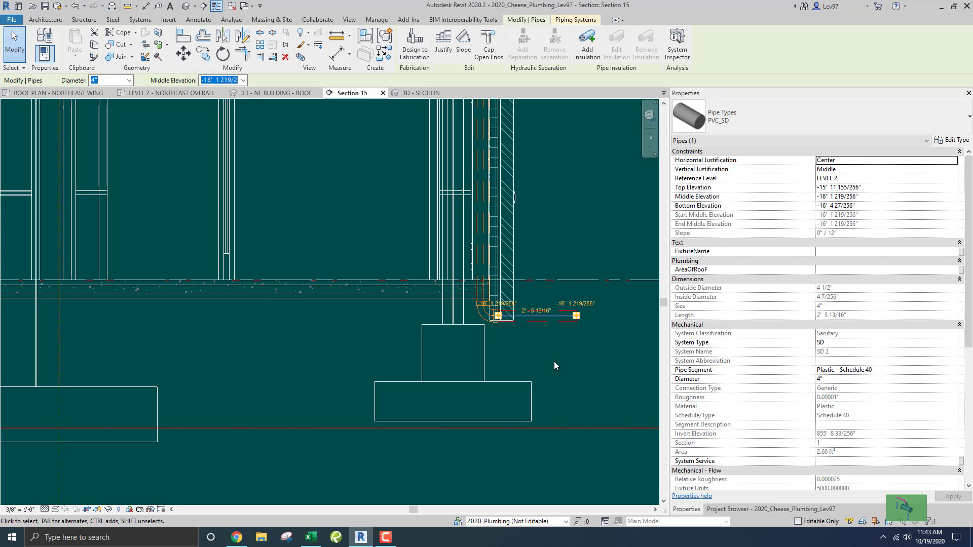
{"action": "key", "text": "Up"}
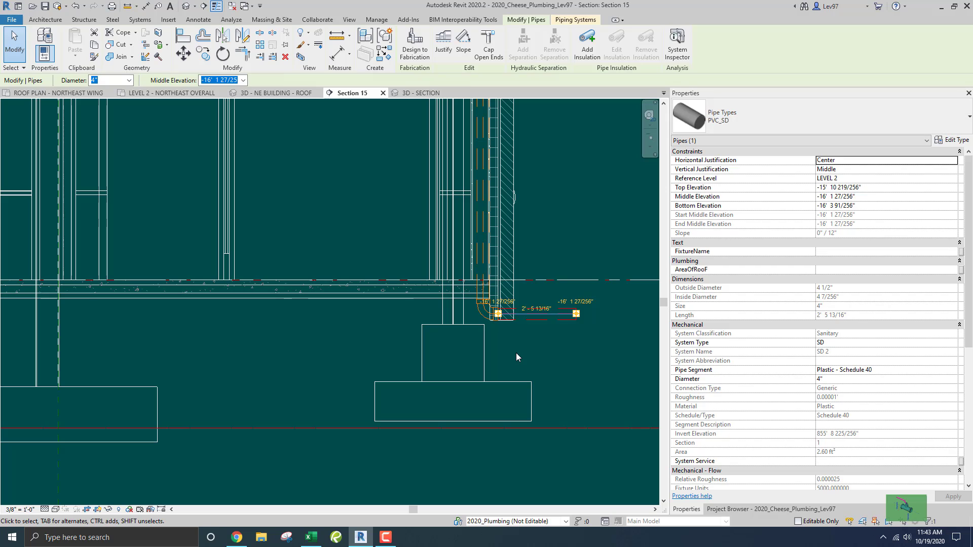
{"action": "left_click", "coordinate": [515, 346]}
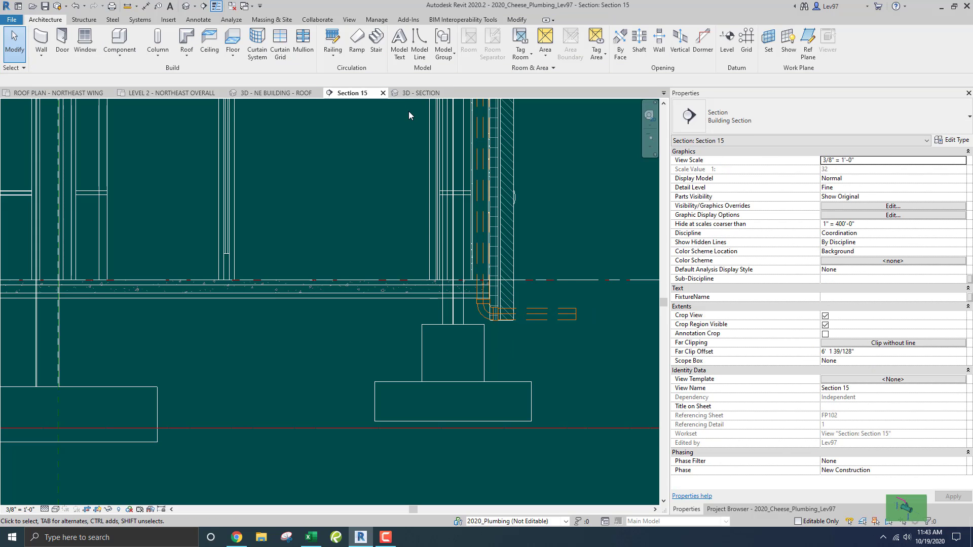
- Extend the section box of the 3D - SECTION view on two sides to expose more slab and foundation around the storm pipe
{"action": "left_click", "coordinate": [414, 96]}
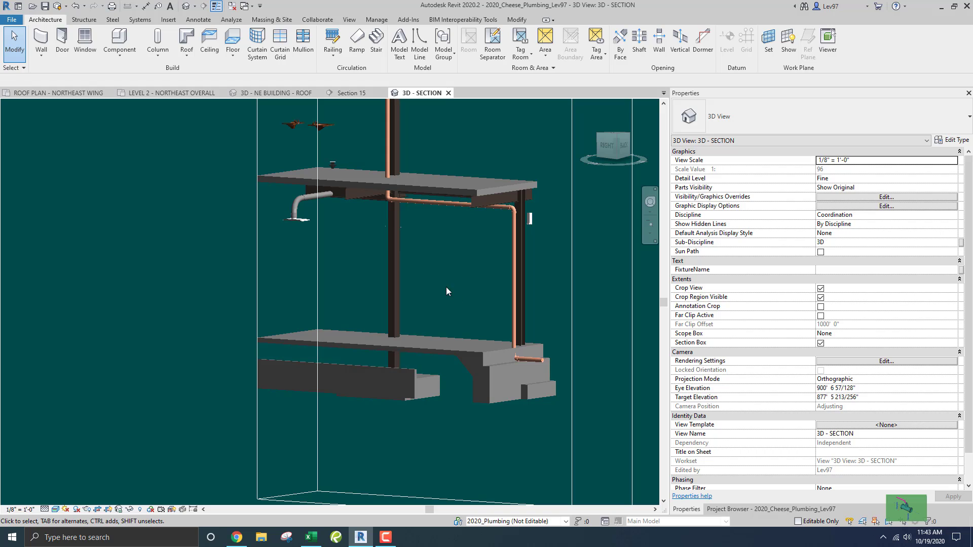
{"action": "left_click", "coordinate": [348, 93]}
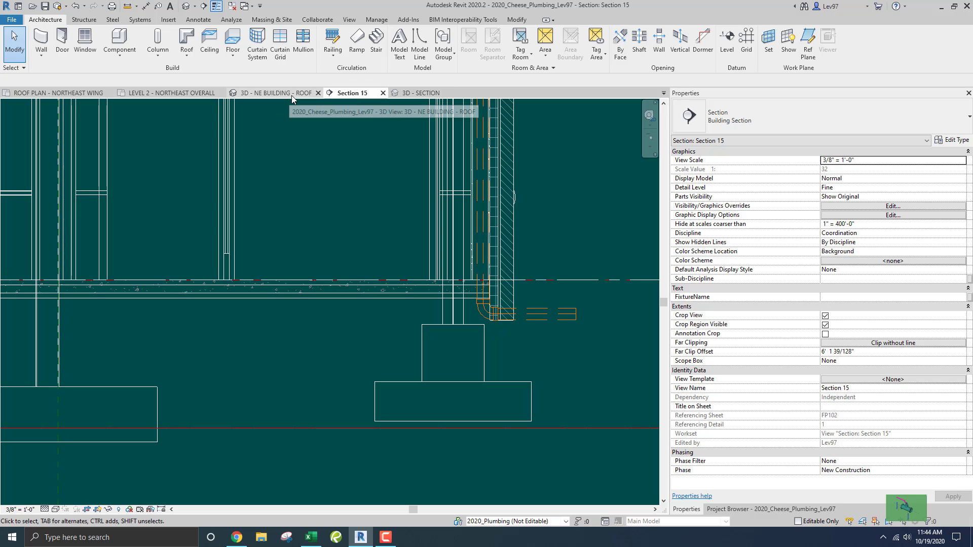
{"action": "left_click", "coordinate": [405, 97]}
{"action": "middle_click_drag", "start_coordinate": [433, 282], "coordinate": [361, 284]}
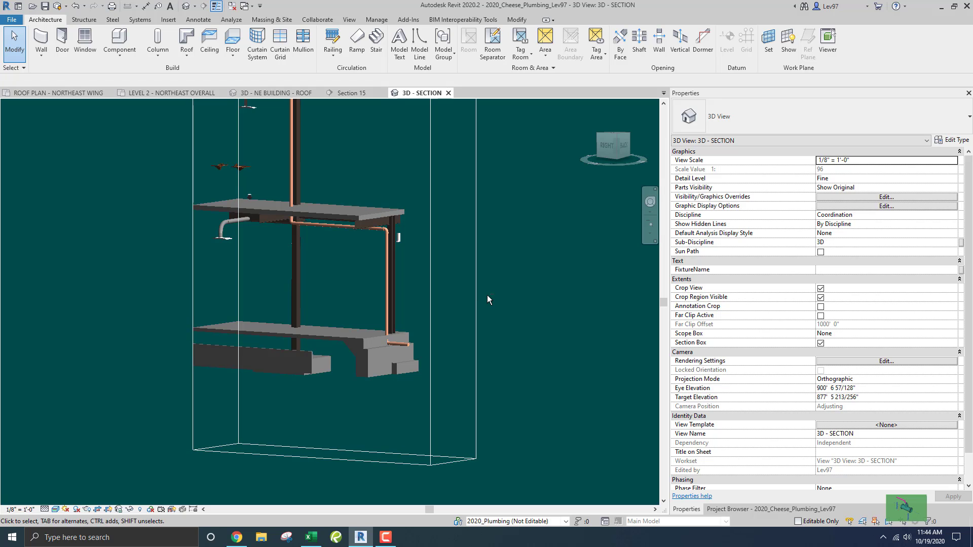
{"action": "middle_click_drag", "start_coordinate": [487, 295], "coordinate": [408, 318], "text": "shift"}
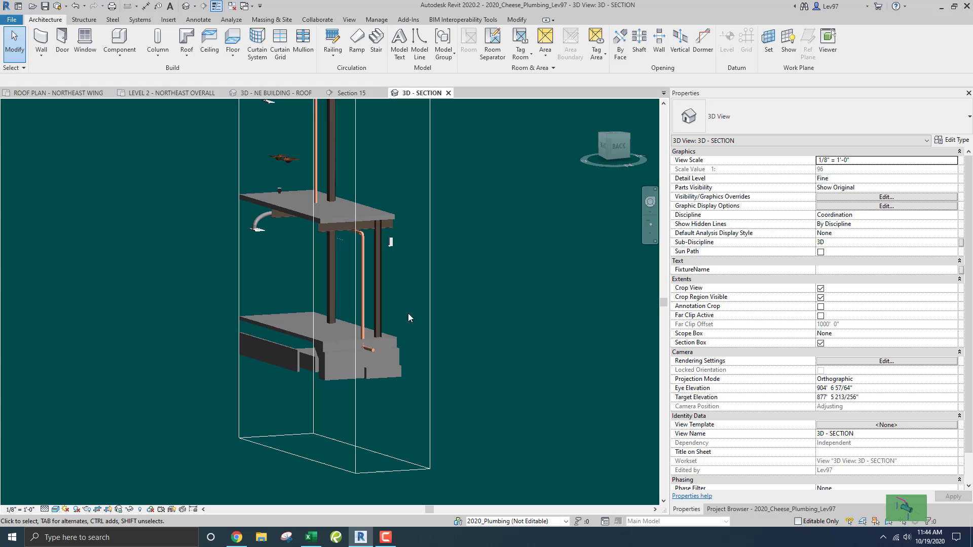
{"action": "left_click", "coordinate": [431, 338]}
{"action": "left_click_drag", "start_coordinate": [373, 234], "coordinate": [384, 263]}
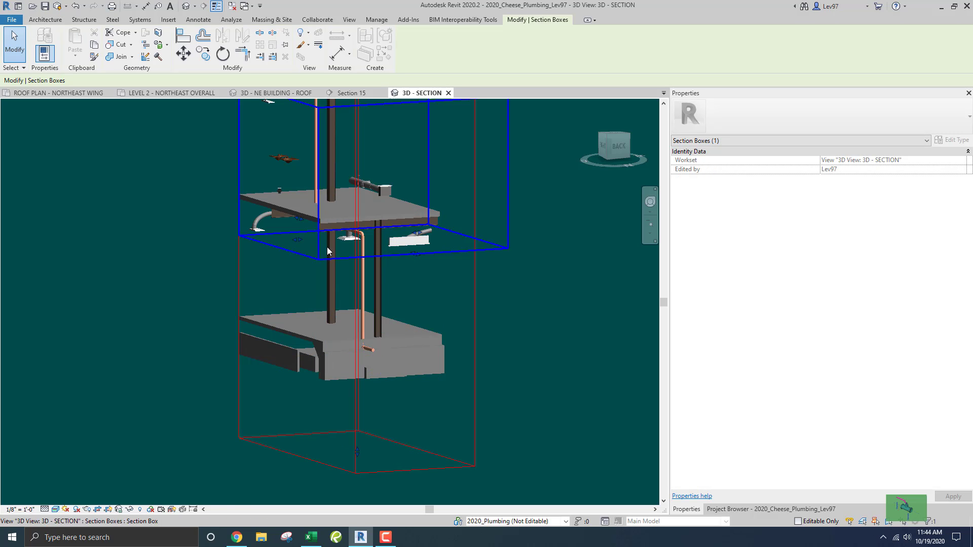
{"action": "left_click_drag", "start_coordinate": [295, 243], "coordinate": [273, 246]}
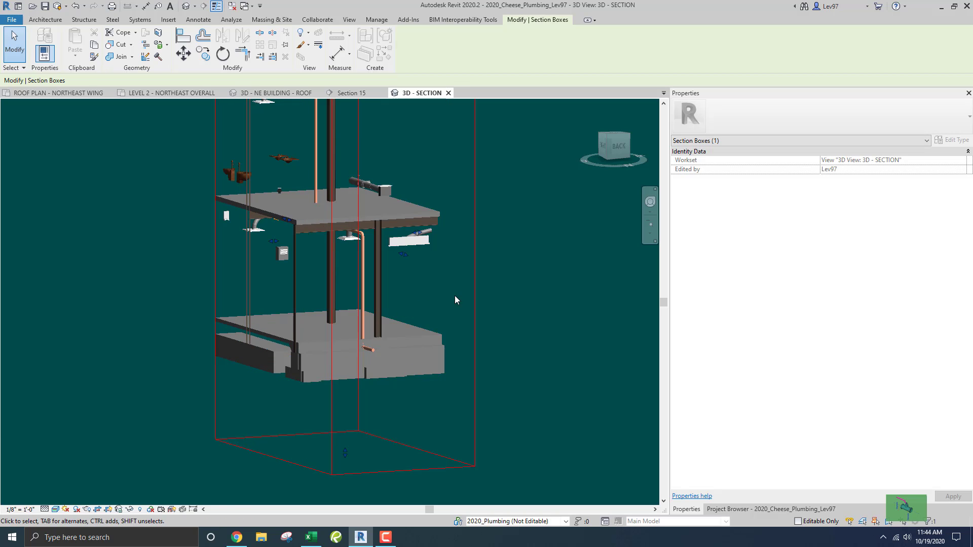
- Examine the horizontal 4" PVC_SD outlet pipe against the slab edge and foundation from several angles in the 3D - SECTION view
{"action": "mouse_move", "coordinate": [483, 313]}
{"action": "middle_mouse_down", "text": "shift"}
{"action": "mouse_move", "coordinate": [514, 332]}
{"action": "mouse_move", "coordinate": [497, 321]}
{"action": "middle_mouse_up", "text": "shift"}
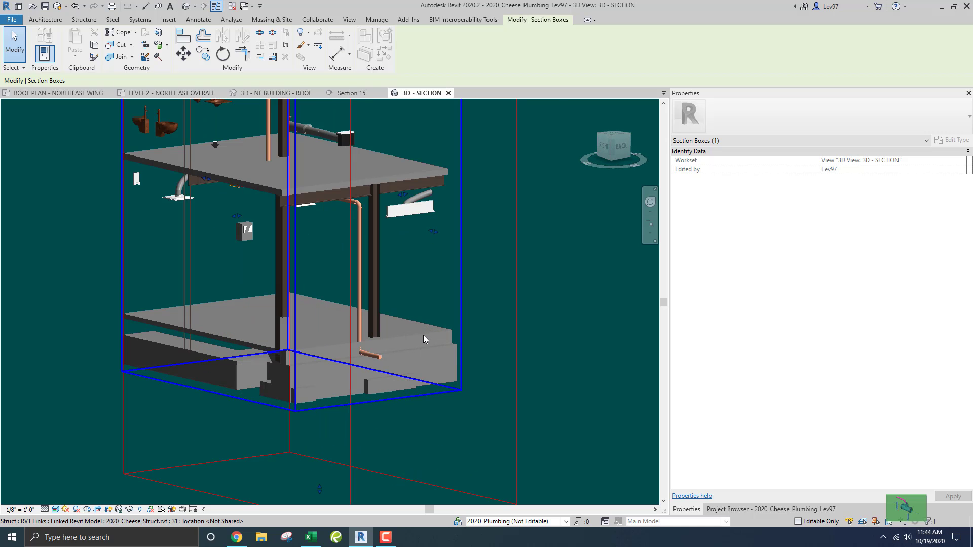
{"action": "middle_click_drag", "start_coordinate": [424, 336], "coordinate": [480, 329], "text": "shift"}
{"action": "scroll", "coordinate": [424, 325], "scroll_direction": "up", "scroll_amount": 2}
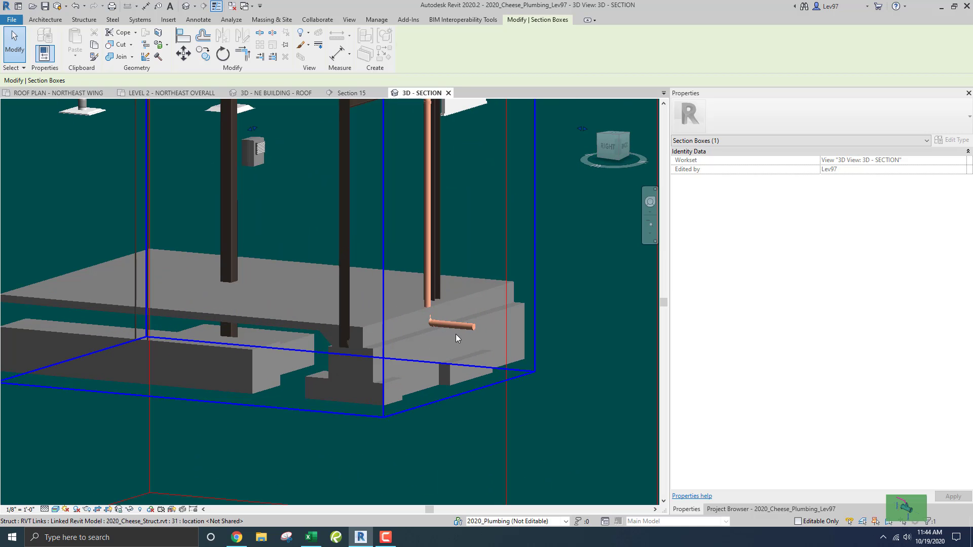
{"action": "left_click", "coordinate": [457, 327]}
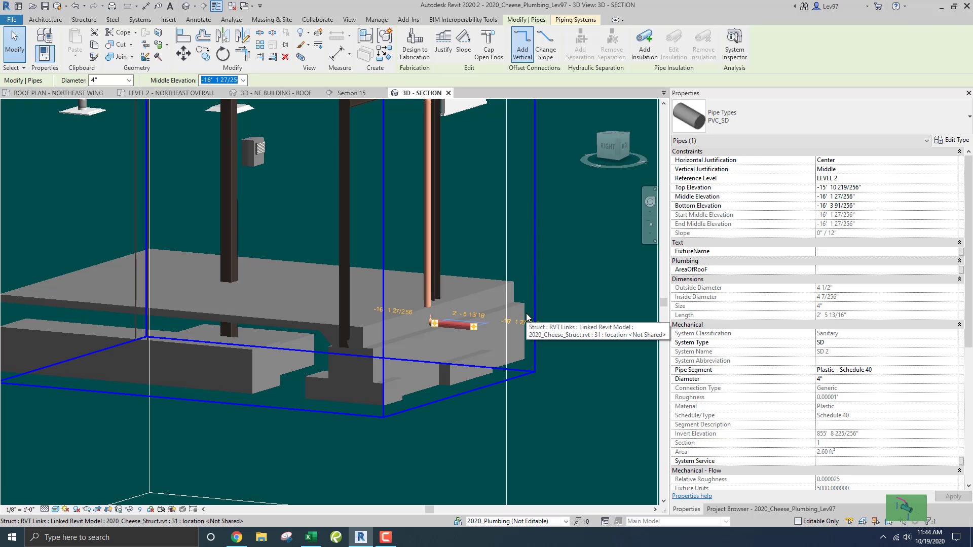
{"action": "scroll", "coordinate": [534, 293], "scroll_direction": "down", "scroll_amount": 3}
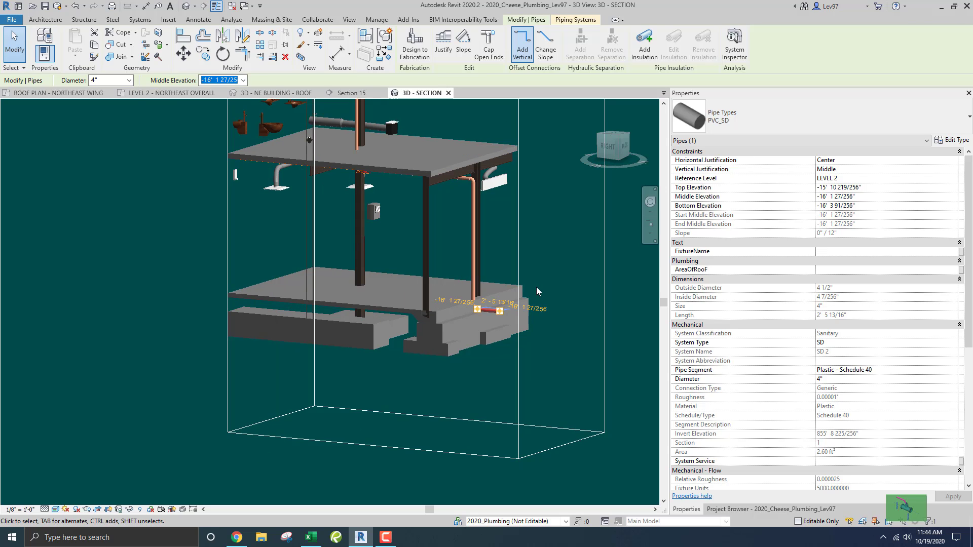
{"action": "scroll", "coordinate": [505, 299], "scroll_direction": "up", "scroll_amount": 2}
{"action": "scroll", "coordinate": [505, 296], "scroll_direction": "down", "scroll_amount": 2}
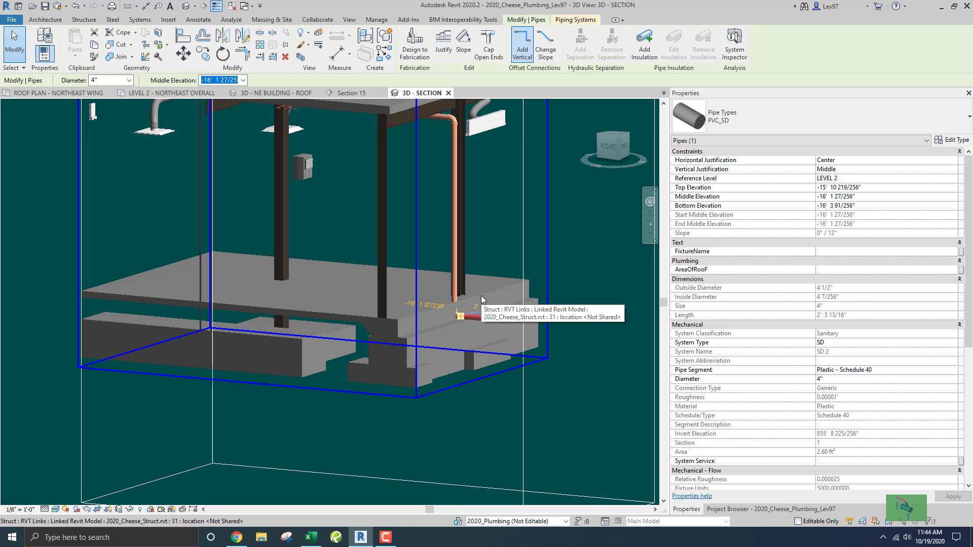
{"action": "middle_click_drag", "start_coordinate": [482, 295], "coordinate": [463, 320], "text": "shift"}
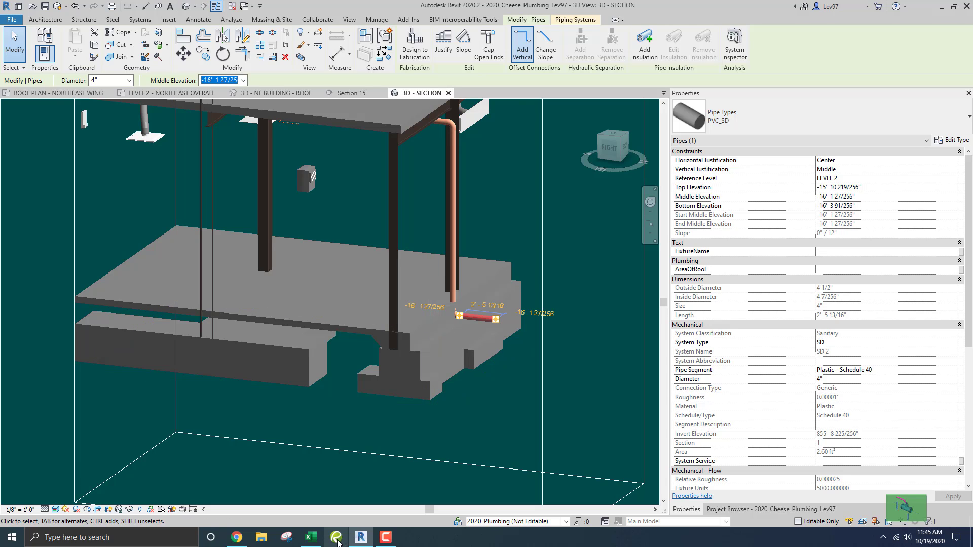
{"action": "left_click", "coordinate": [381, 538]}
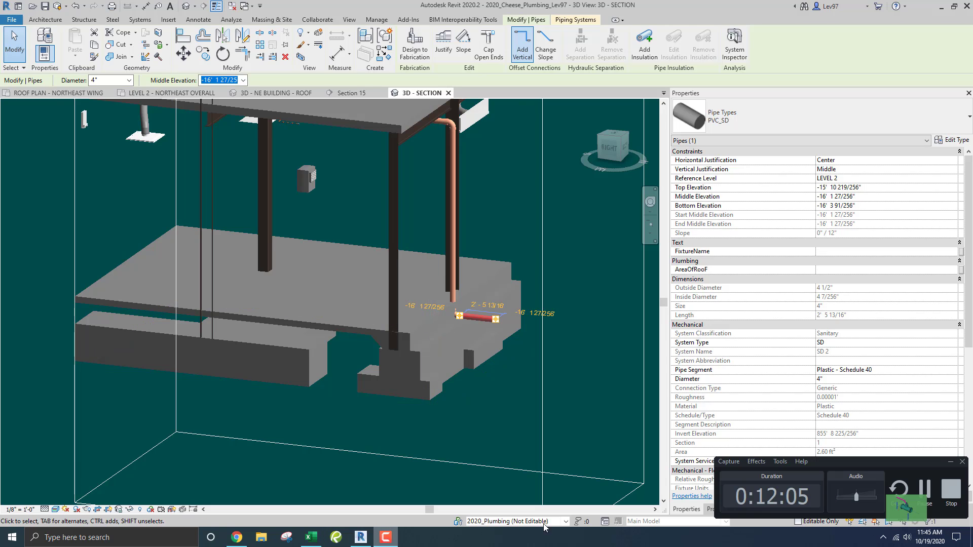
{"action": "left_click", "coordinate": [923, 490]}
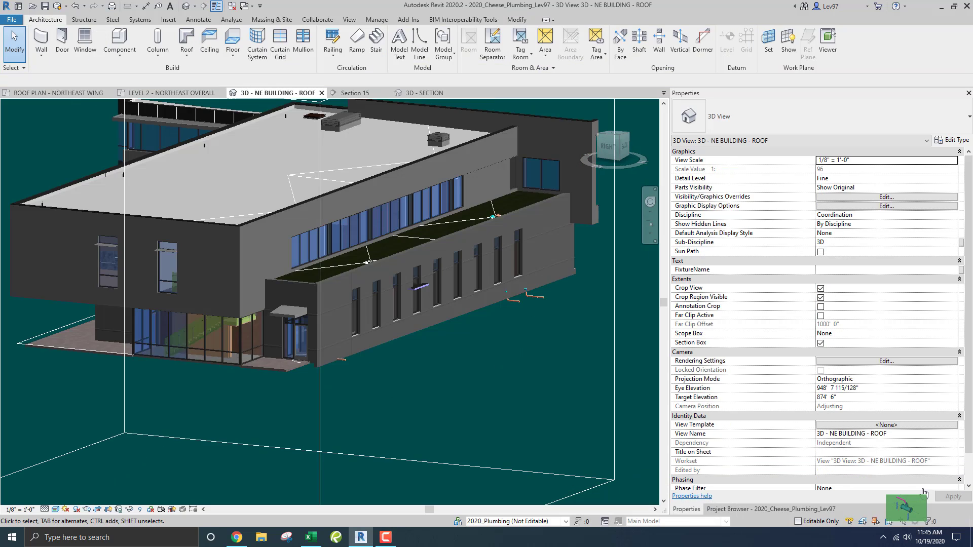
{"action": "left_click", "coordinate": [385, 537]}
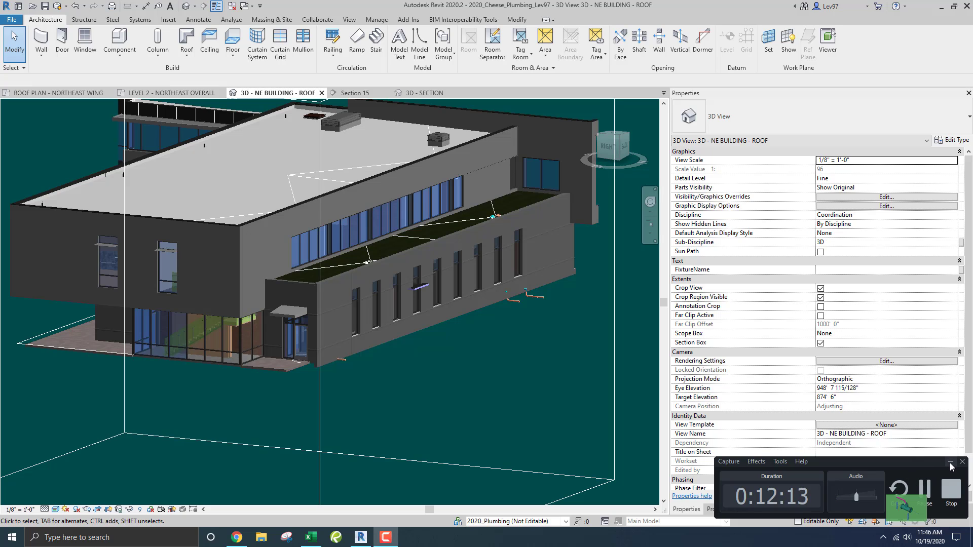
{"action": "left_click", "coordinate": [950, 462]}
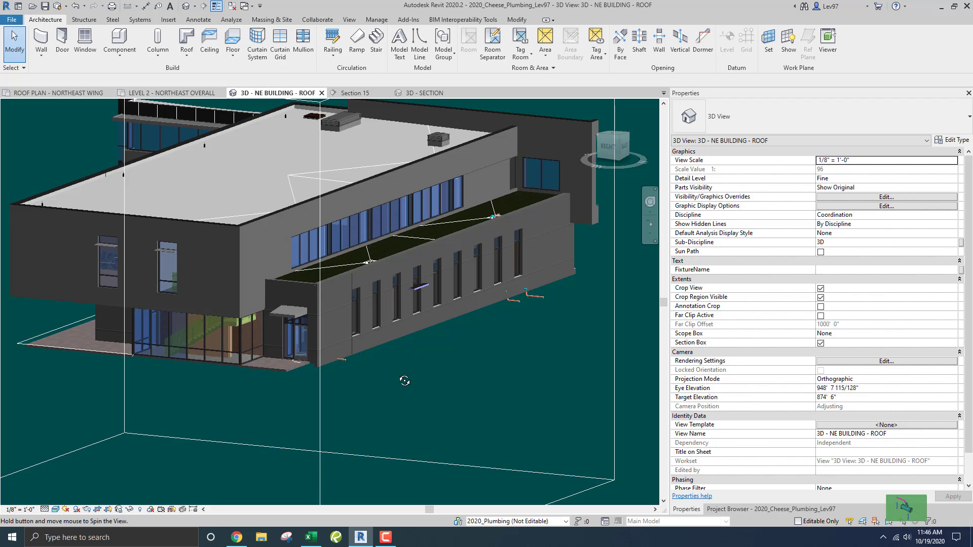
- Inspect the exterior wall and its storm outlets in the 3D - NE BUILDING - ROOF view, comparing it with the 3D - SECTION view
{"action": "middle_click_drag", "start_coordinate": [401, 379], "coordinate": [424, 333], "text": "shift"}
{"action": "scroll", "coordinate": [399, 308], "scroll_direction": "up", "scroll_amount": 4}
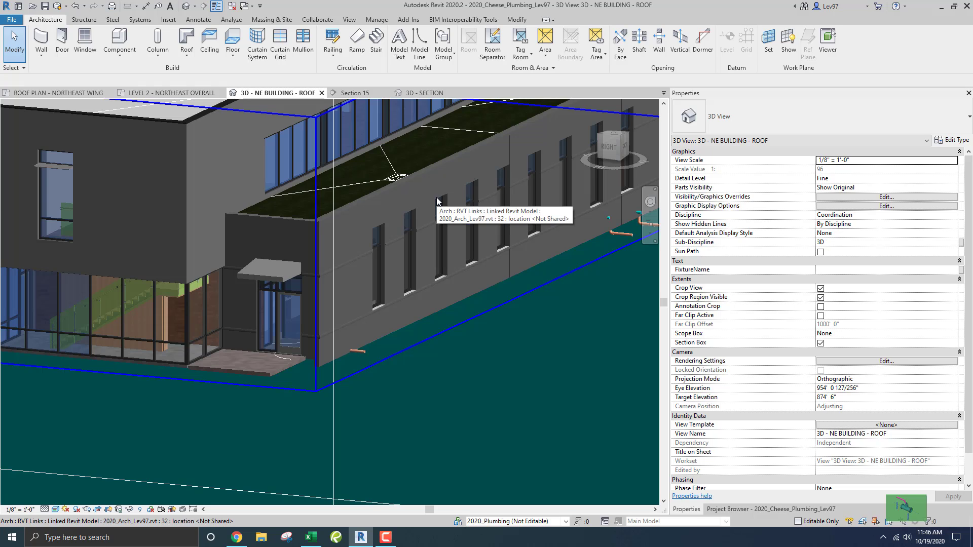
{"action": "left_click", "coordinate": [424, 95]}
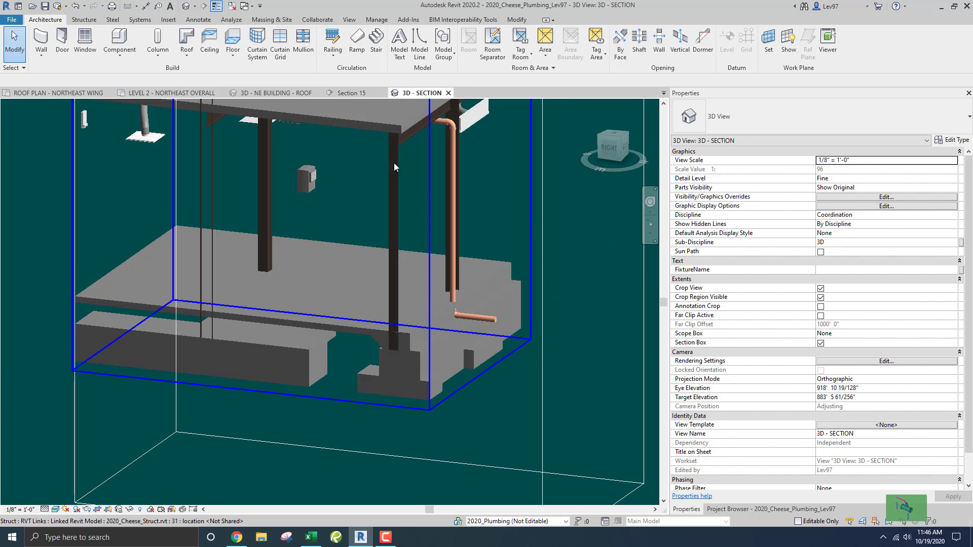
{"action": "left_click", "coordinate": [268, 95]}
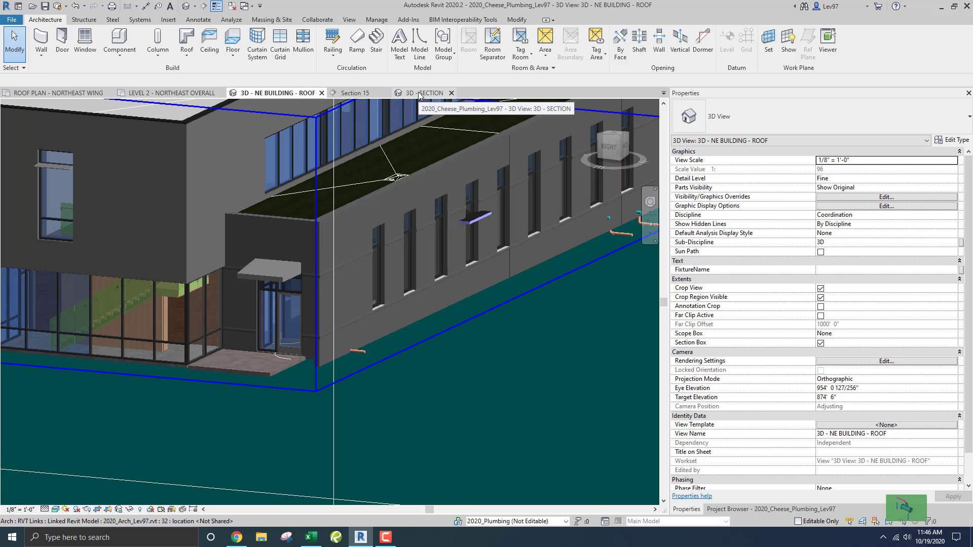
- Widen the section box of the 3D - SECTION view on two opposite sides of the storm pipe to reveal more of the structure
{"action": "left_click", "coordinate": [420, 94]}
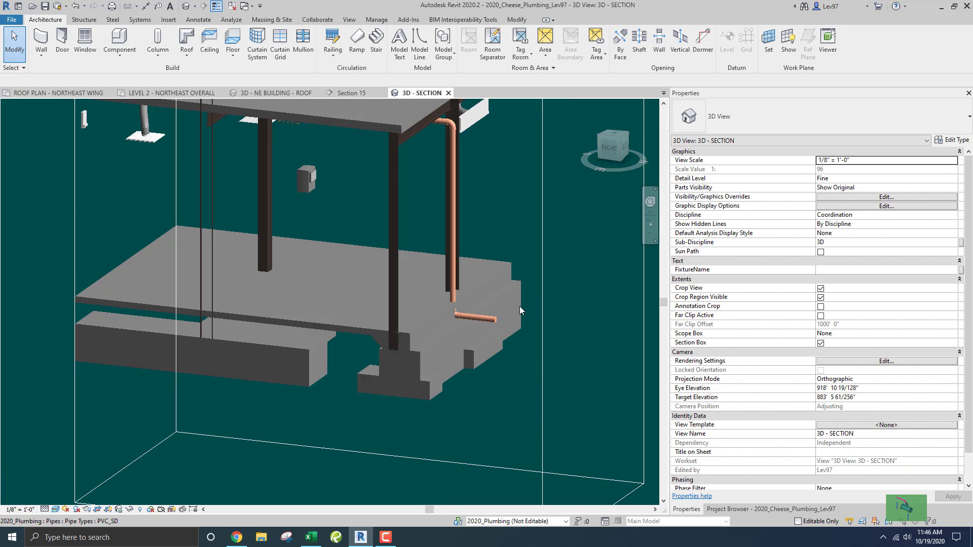
{"action": "scroll", "coordinate": [566, 336], "scroll_direction": "down", "scroll_amount": 3}
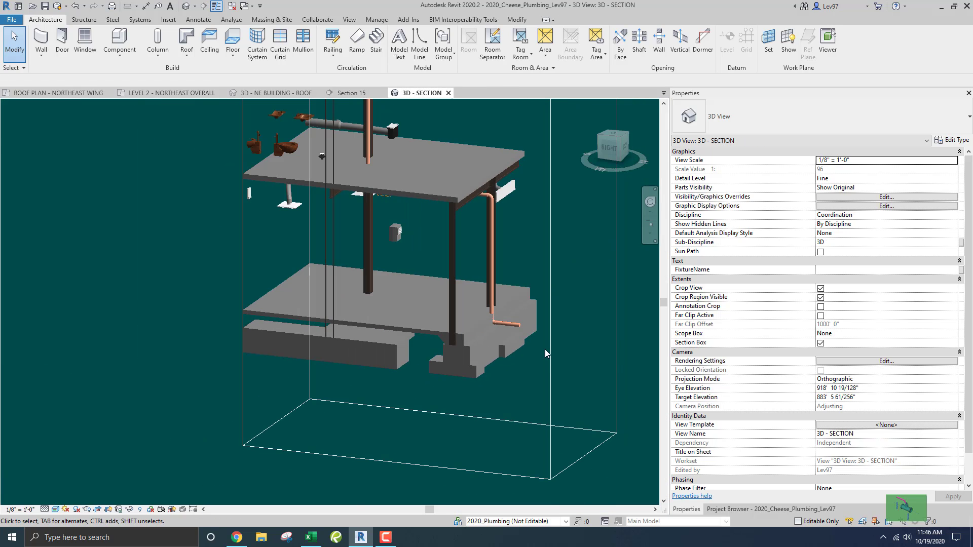
{"action": "left_click", "coordinate": [546, 349]}
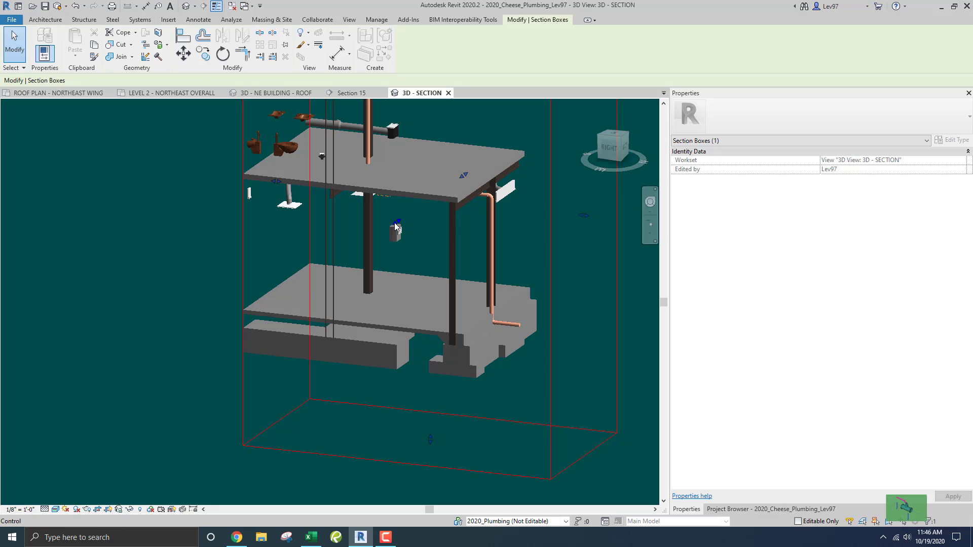
{"action": "left_click_drag", "start_coordinate": [396, 226], "coordinate": [352, 241]}
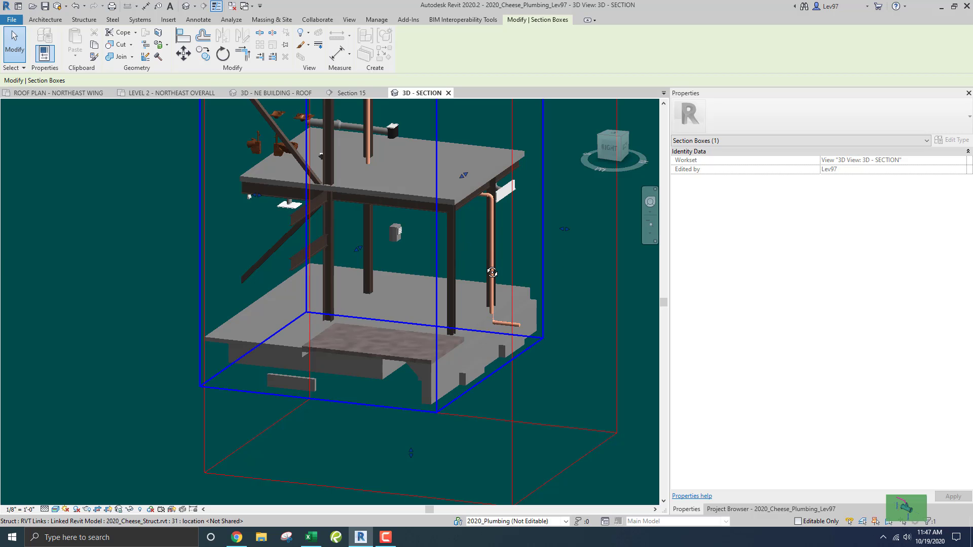
{"action": "middle_click_drag", "start_coordinate": [492, 272], "coordinate": [509, 211], "text": "shift"}
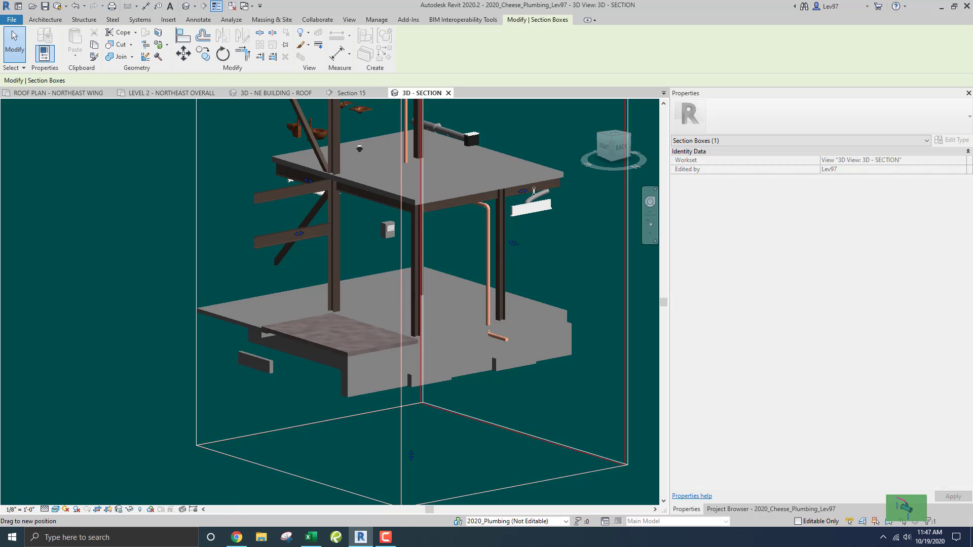
{"action": "left_click_drag", "start_coordinate": [533, 191], "coordinate": [573, 194]}
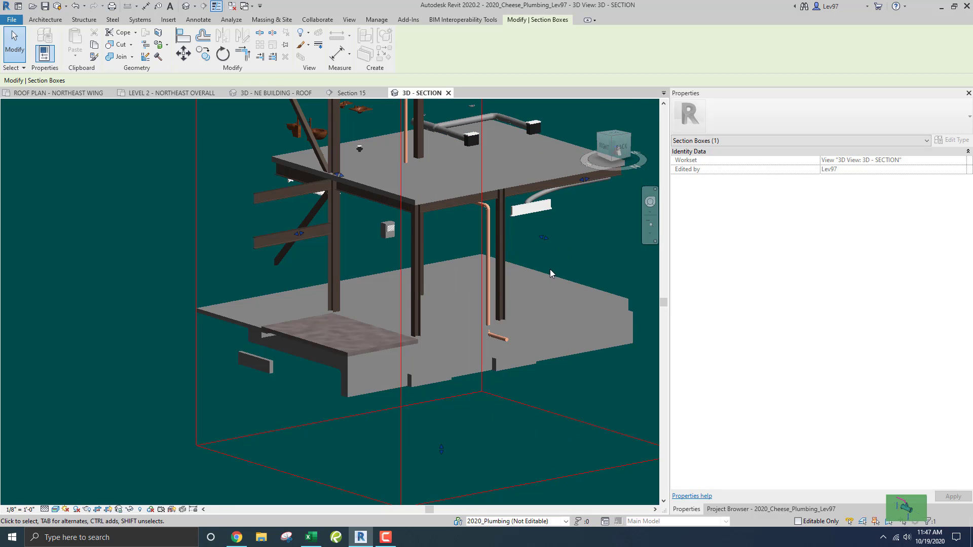
- Check the storm outlet's clearance from the foundation wall, footings and slab in the 3D - SECTION view, and compare it with Section 15
{"action": "scroll", "coordinate": [548, 262], "scroll_direction": "down", "scroll_amount": 2}
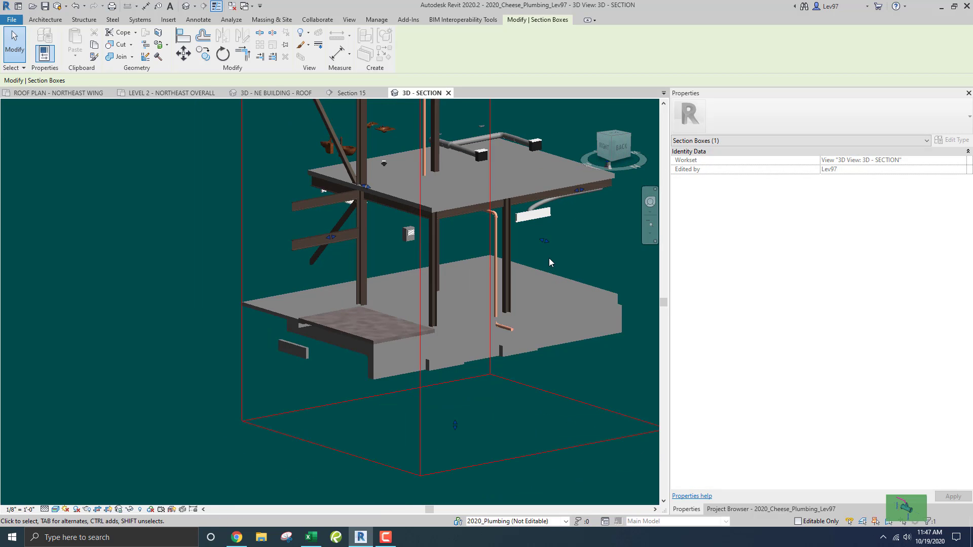
{"action": "scroll", "coordinate": [497, 304], "scroll_direction": "up", "scroll_amount": 3}
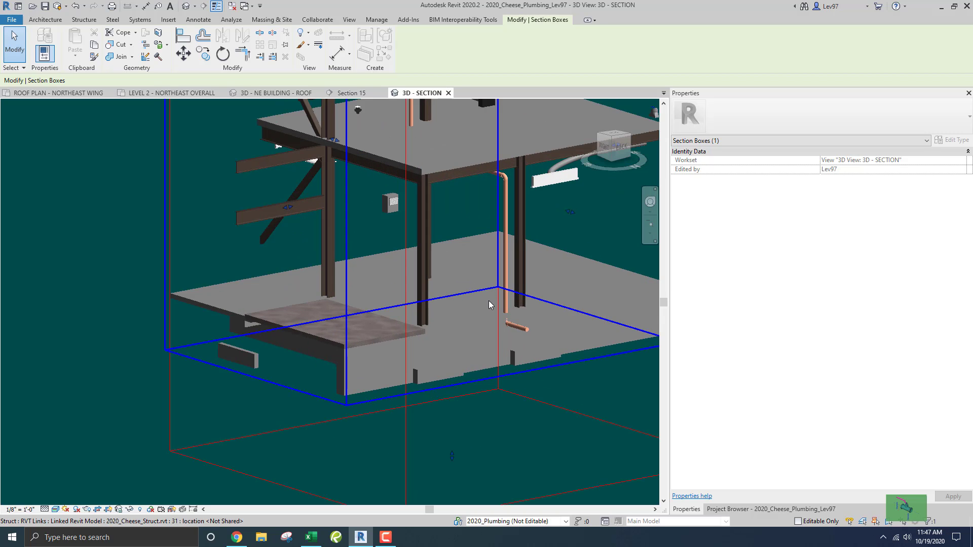
{"action": "scroll", "coordinate": [468, 290], "scroll_direction": "down", "scroll_amount": 3}
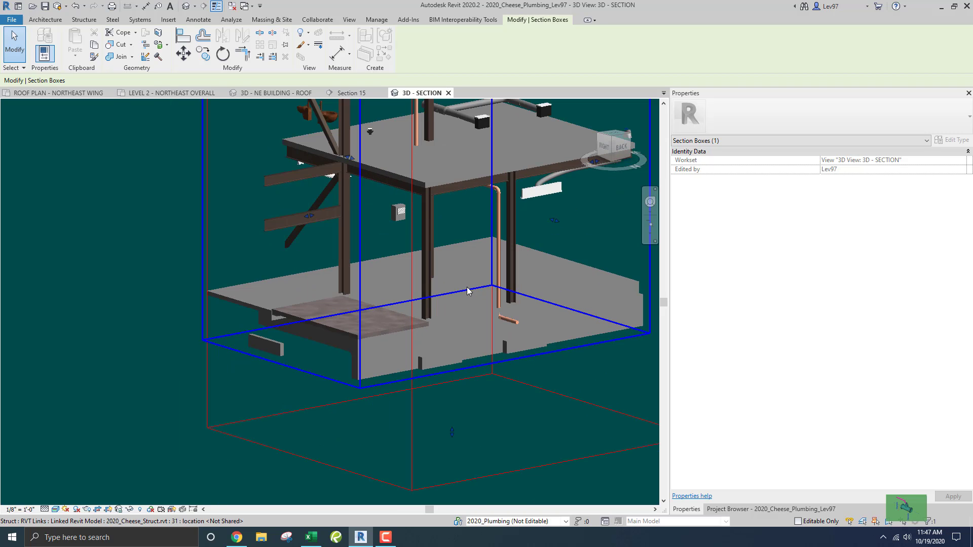
{"action": "middle_click_drag", "start_coordinate": [456, 303], "coordinate": [485, 333], "text": "shift"}
{"action": "left_click_drag", "start_coordinate": [502, 317], "coordinate": [495, 331]}
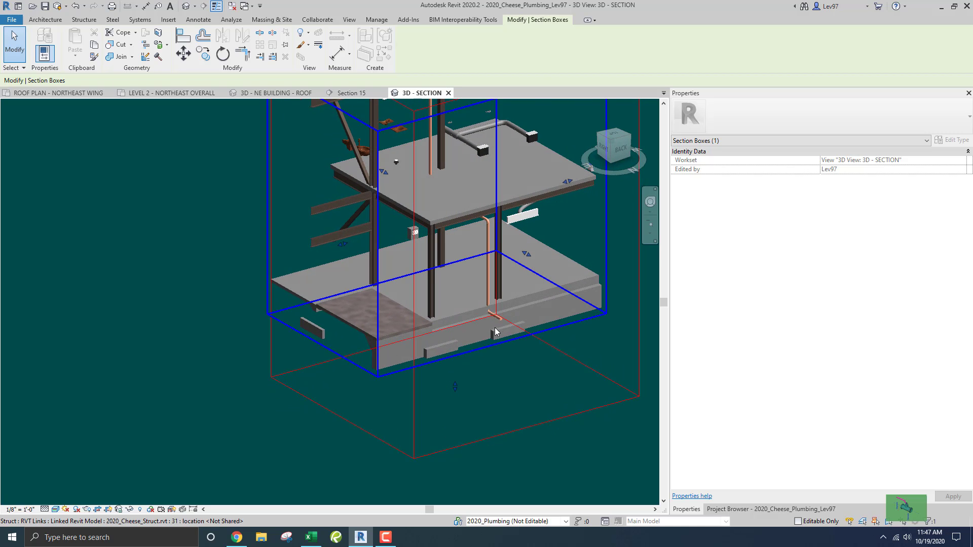
{"action": "scroll", "coordinate": [492, 328], "scroll_direction": "up", "scroll_amount": 4}
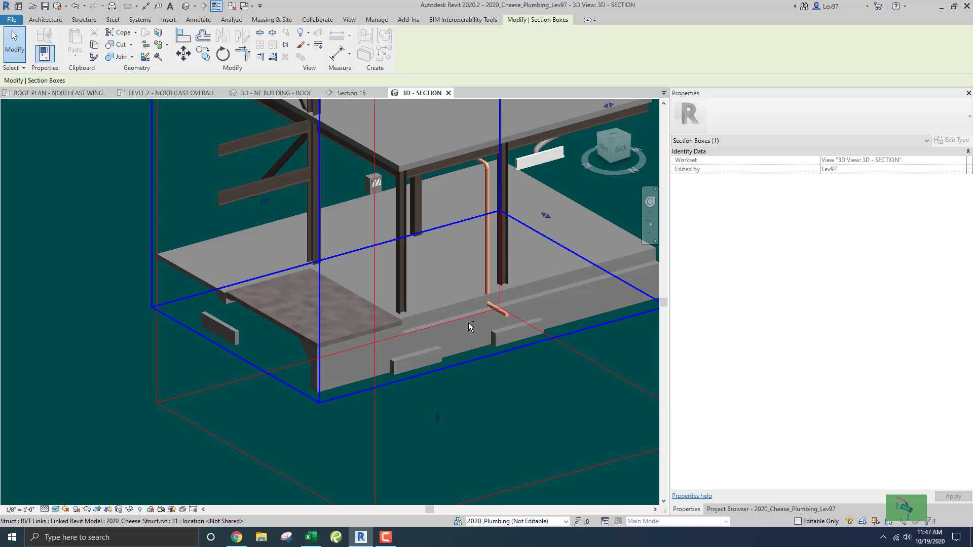
{"action": "scroll", "coordinate": [480, 325], "scroll_direction": "up", "scroll_amount": 3}
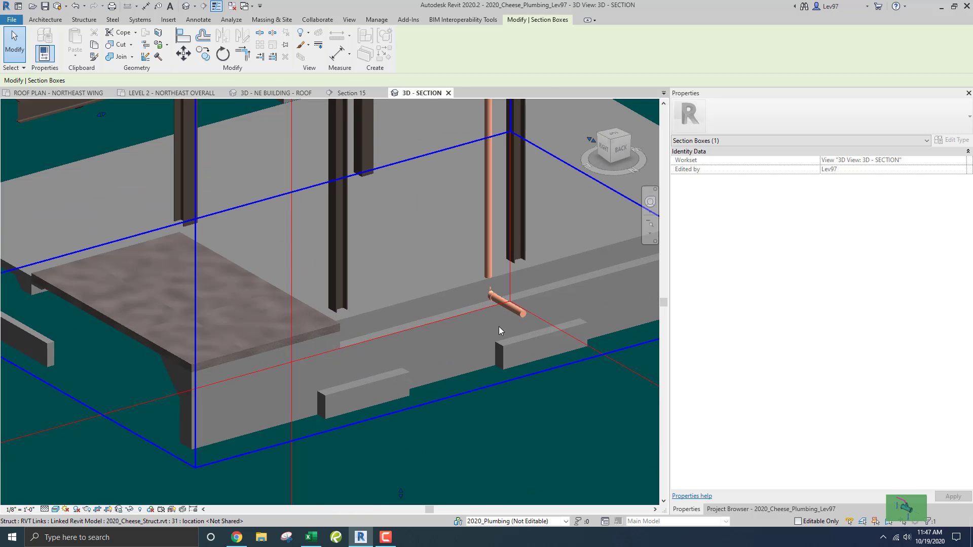
{"action": "middle_click_drag", "start_coordinate": [475, 309], "coordinate": [515, 248], "text": "shift"}
{"action": "scroll", "coordinate": [522, 236], "scroll_direction": "down", "scroll_amount": 4}
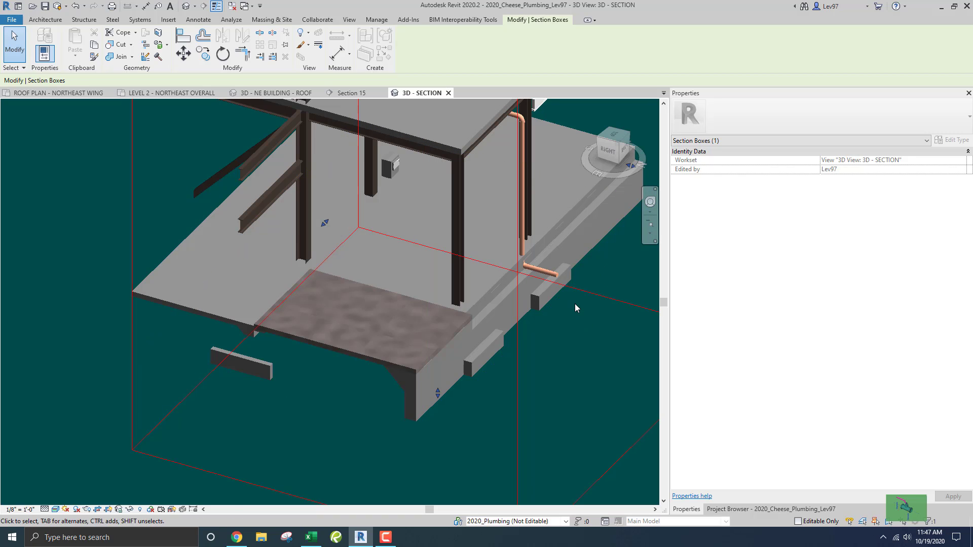
{"action": "middle_click_drag", "start_coordinate": [573, 305], "coordinate": [506, 352]}
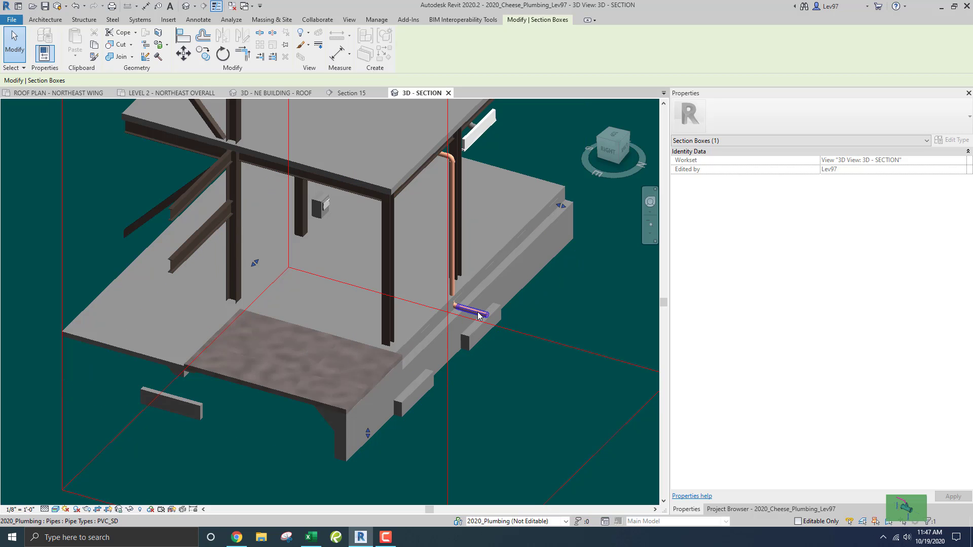
{"action": "mouse_move", "coordinate": [495, 308]}
{"action": "middle_mouse_down"}
{"action": "mouse_move", "coordinate": [510, 304]}
{"action": "mouse_move", "coordinate": [499, 295]}
{"action": "mouse_move", "coordinate": [508, 291]}
{"action": "mouse_move", "coordinate": [494, 297]}
{"action": "middle_mouse_up"}
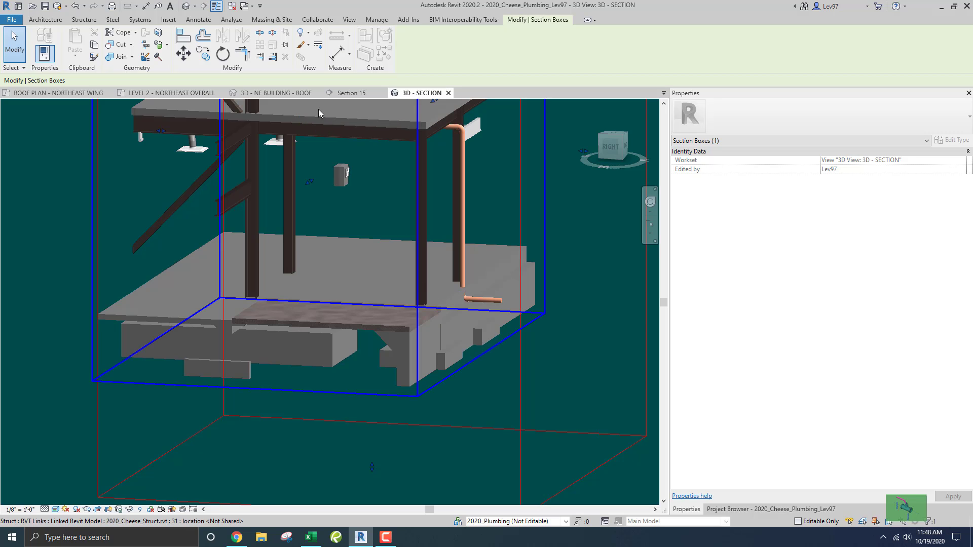
{"action": "left_click", "coordinate": [351, 93]}
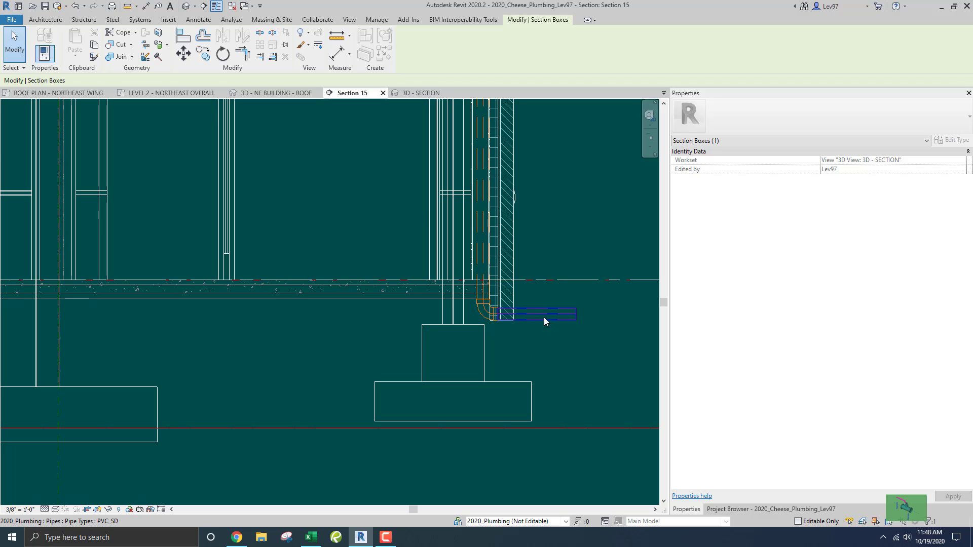
- Lower the horizontal 4" PVC_SD outlet pipe in Section 15 below the exterior wall, to a middle elevation of about -17' 0"
{"action": "left_click", "coordinate": [538, 317]}
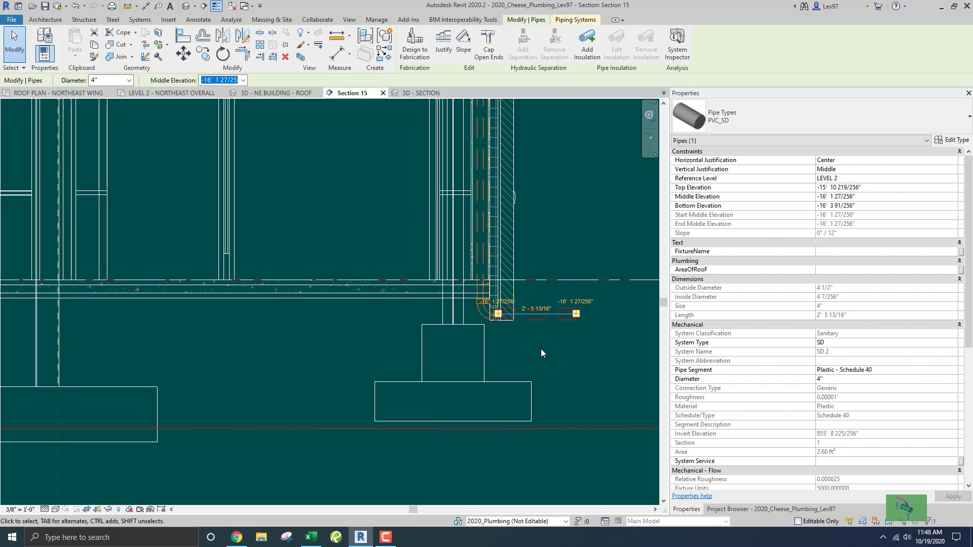
{"action": "left_click_drag", "start_coordinate": [536, 318], "coordinate": [539, 345]}
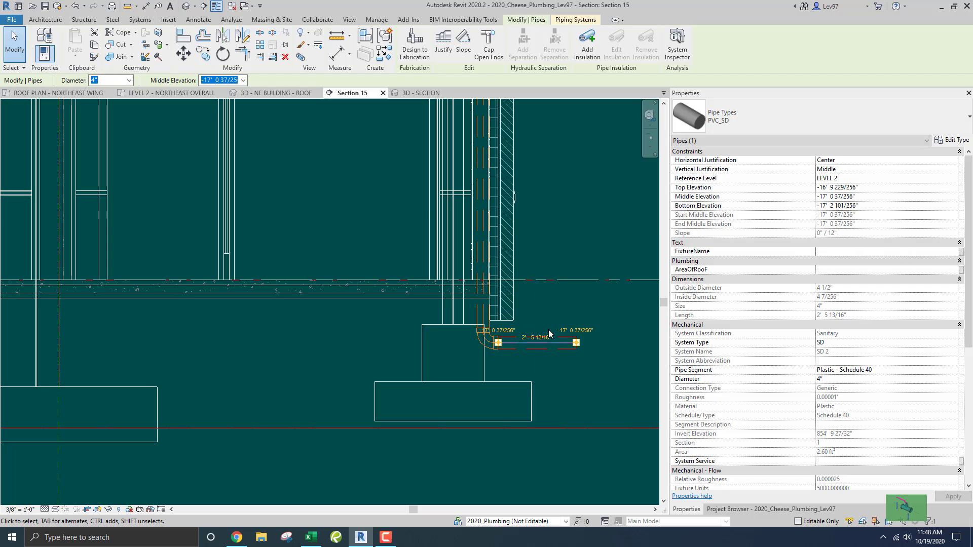
{"action": "left_click", "coordinate": [582, 308]}
- Review the full storm pipe route in Section 15 and select its section line on the LEVEL 2 - NORTHEAST OVERALL plan
{"action": "scroll", "coordinate": [583, 309], "scroll_direction": "down", "scroll_amount": 1}
{"action": "middle_click_drag", "start_coordinate": [583, 308], "coordinate": [443, 308]}
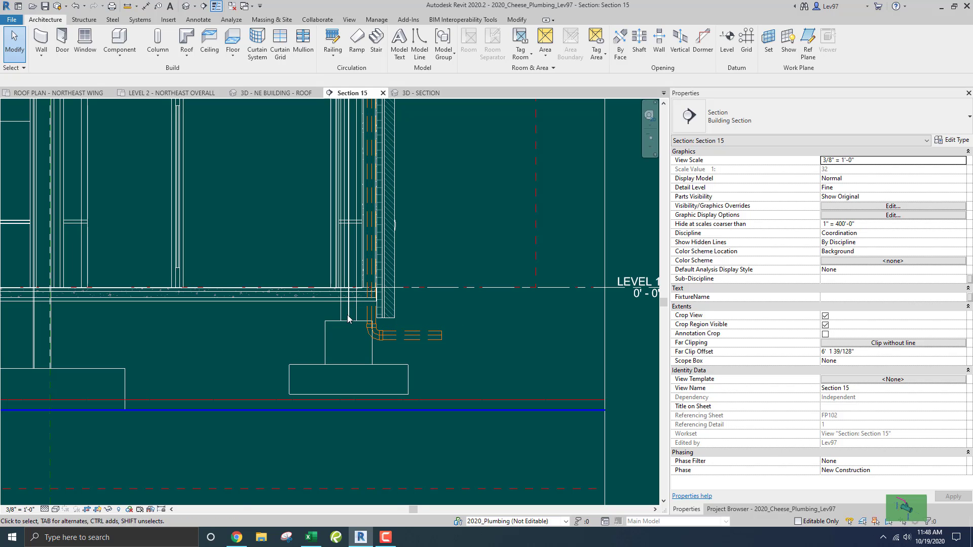
{"action": "scroll", "coordinate": [432, 305], "scroll_direction": "down", "scroll_amount": 5}
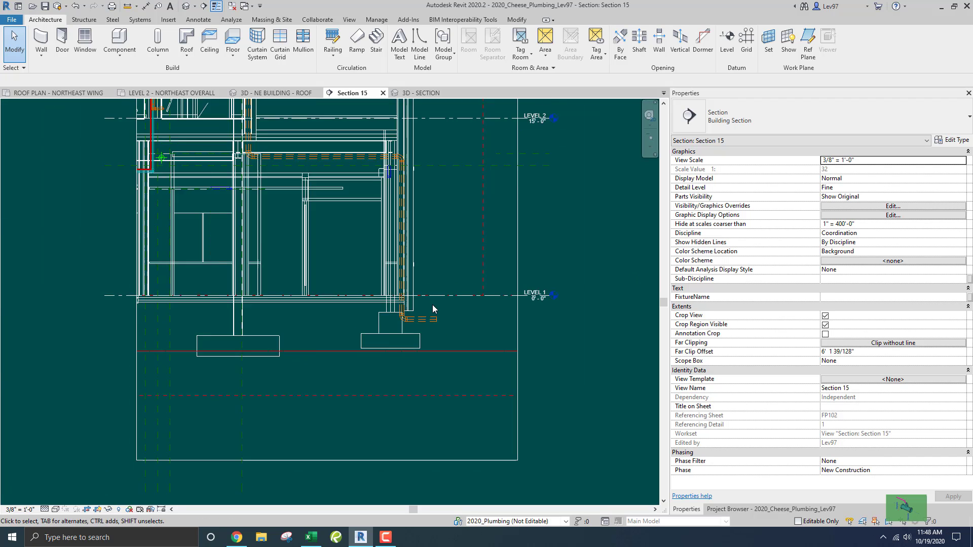
{"action": "scroll", "coordinate": [345, 188], "scroll_direction": "up", "scroll_amount": 2}
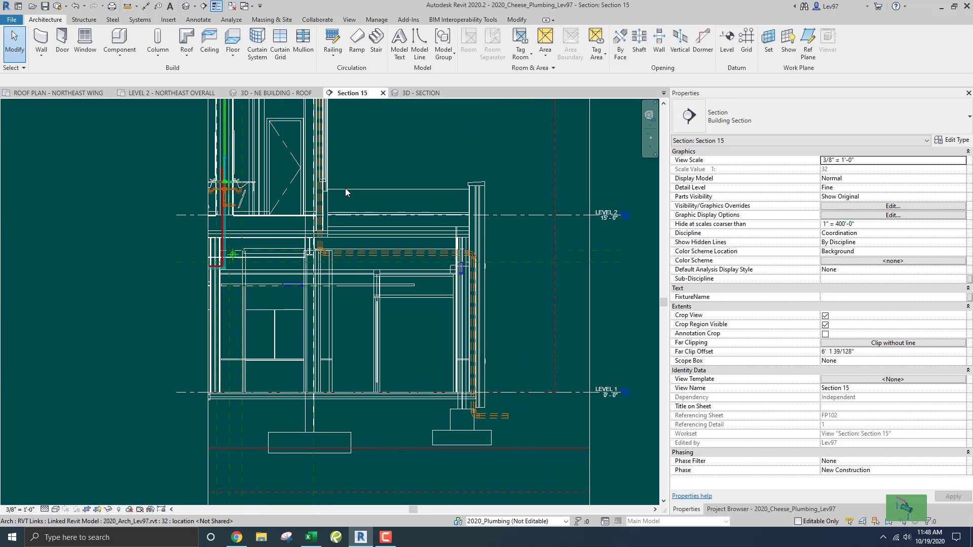
{"action": "scroll", "coordinate": [282, 179], "scroll_direction": "up", "scroll_amount": 2}
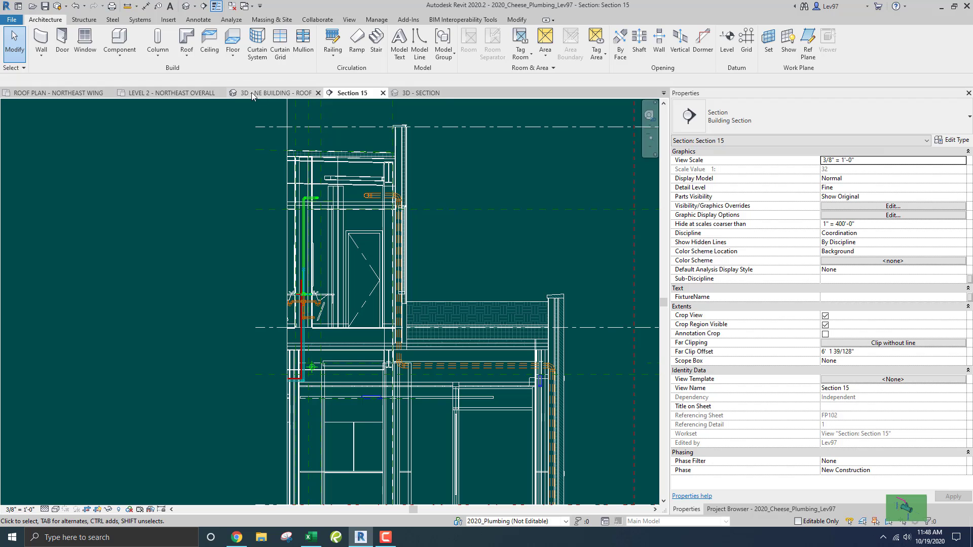
{"action": "left_click", "coordinate": [186, 94]}
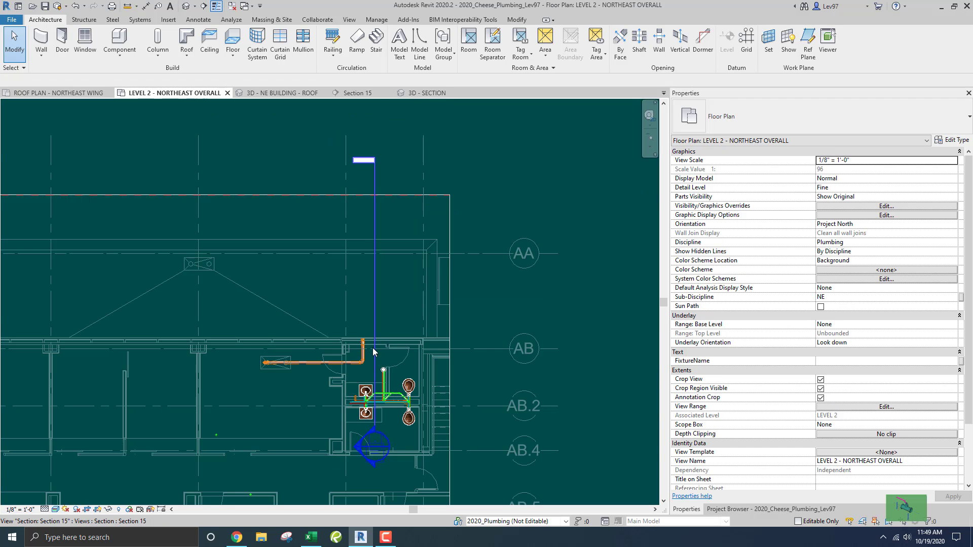
{"action": "scroll", "coordinate": [368, 346], "scroll_direction": "up", "scroll_amount": 3}
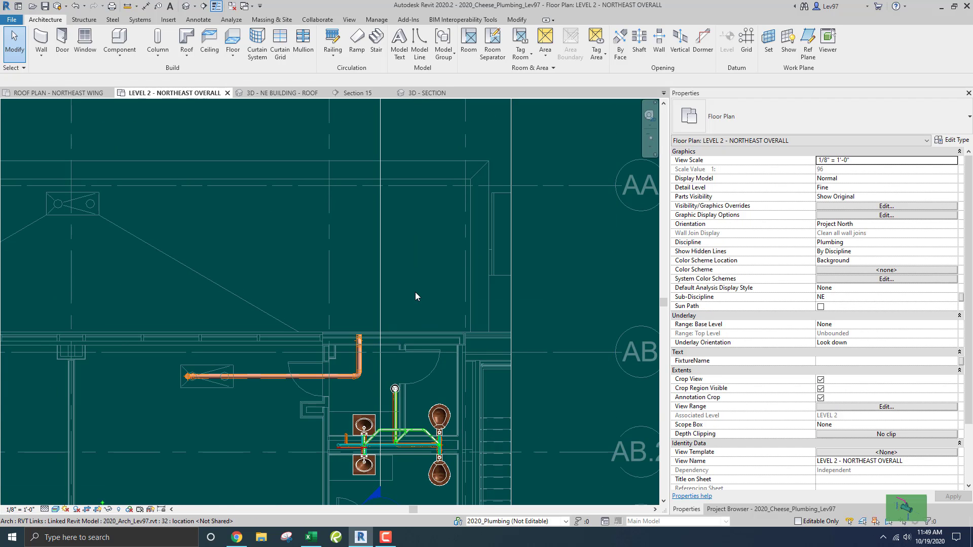
{"action": "scroll", "coordinate": [415, 293], "scroll_direction": "down", "scroll_amount": 2}
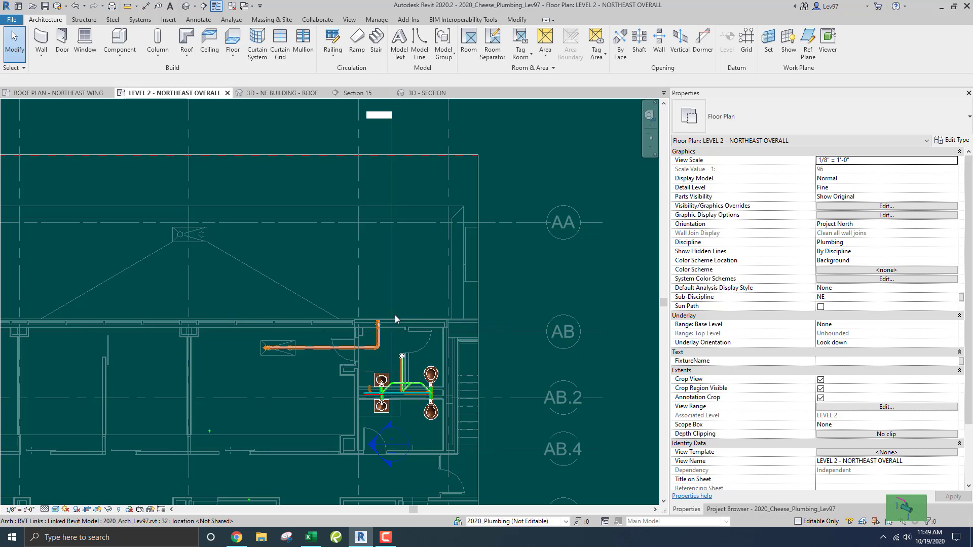
{"action": "left_click", "coordinate": [393, 272]}
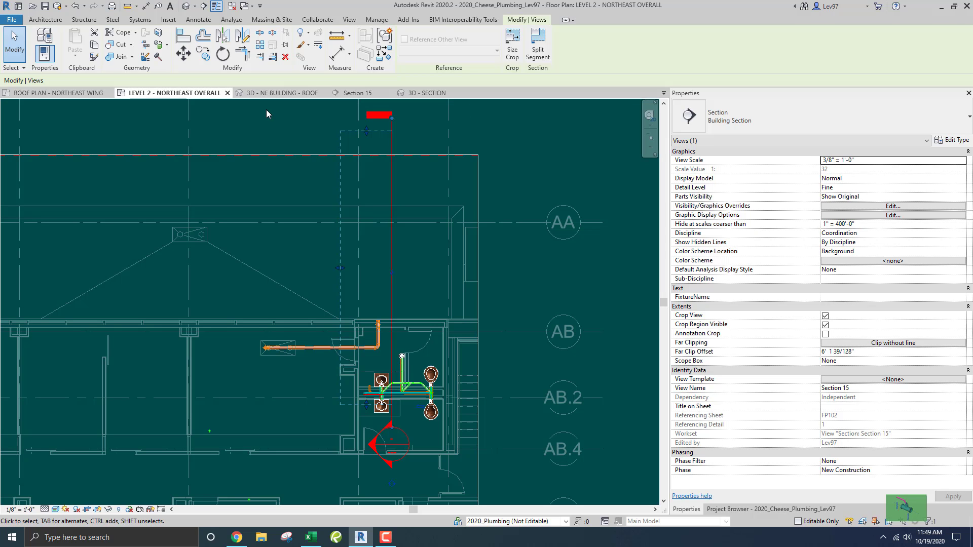
- Examine the lowered storm outlet and the neighbouring outlets along the exterior wall in the 3D - NE BUILDING - ROOF view
{"action": "left_click", "coordinate": [275, 93]}
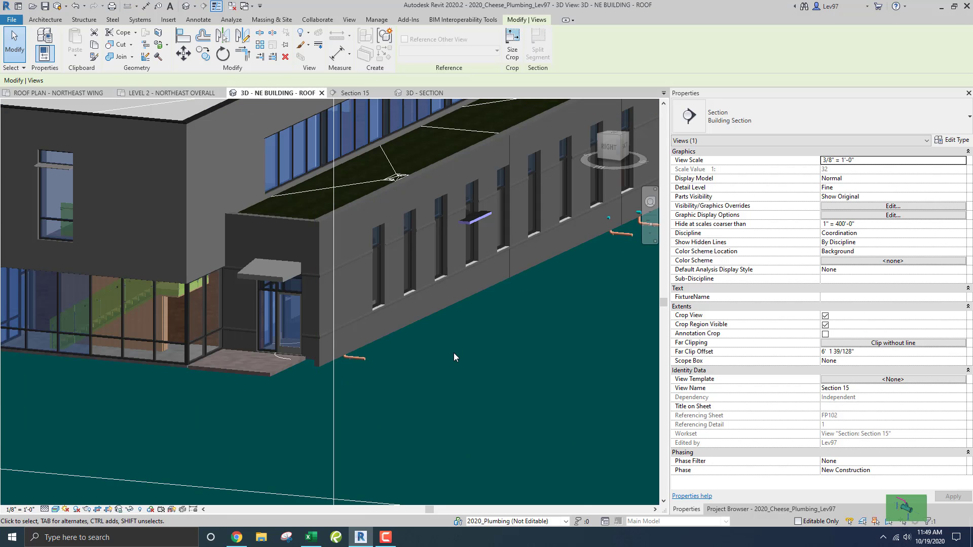
{"action": "middle_click_drag", "start_coordinate": [452, 354], "coordinate": [436, 305]}
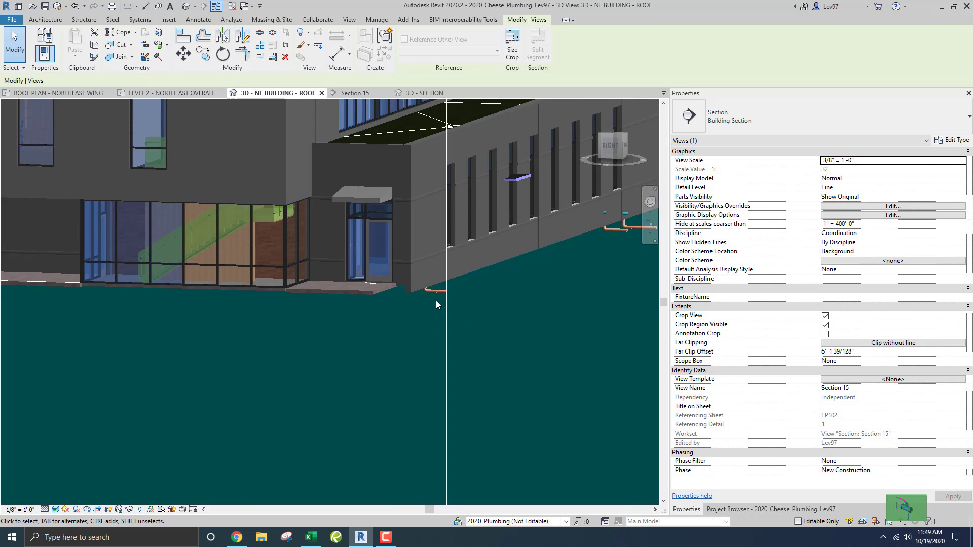
{"action": "scroll", "coordinate": [459, 292], "scroll_direction": "up", "scroll_amount": 2}
{"action": "middle_click_drag", "start_coordinate": [531, 265], "coordinate": [370, 323]}
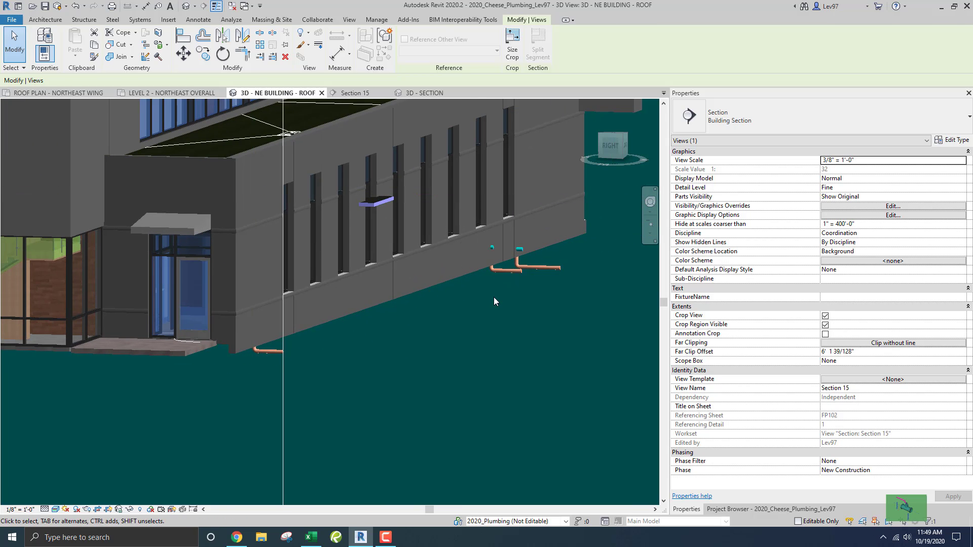
{"action": "scroll", "coordinate": [405, 321], "scroll_direction": "down", "scroll_amount": 2}
{"action": "mouse_move", "coordinate": [410, 322]}
{"action": "middle_mouse_down", "text": "shift"}
{"action": "mouse_move", "coordinate": [390, 329]}
{"action": "mouse_move", "coordinate": [407, 332]}
{"action": "middle_mouse_up", "text": "shift"}
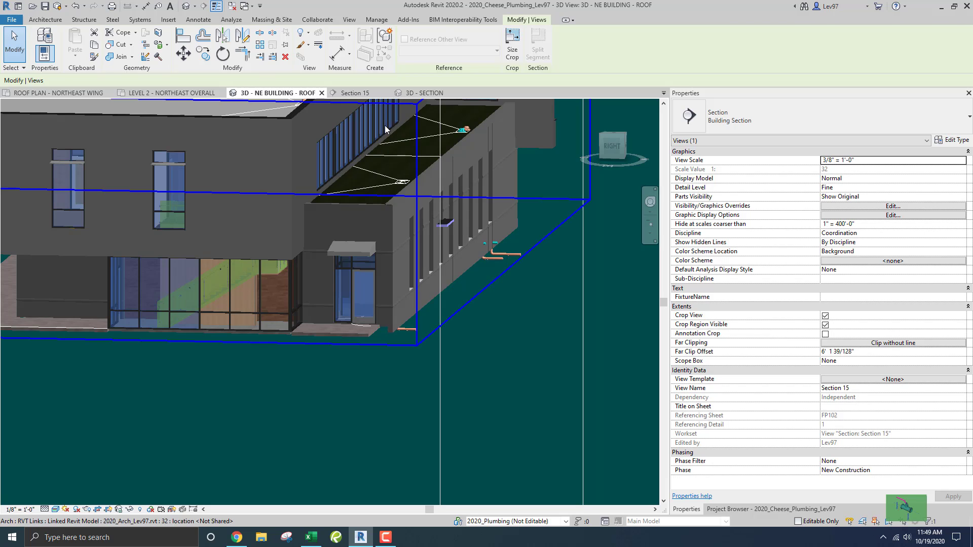
- Compare the storm riser and outlet at the slab edge and foundation in 3D - SECTION with the exterior in 3D - NE BUILDING - ROOF
{"action": "left_click", "coordinate": [423, 93]}
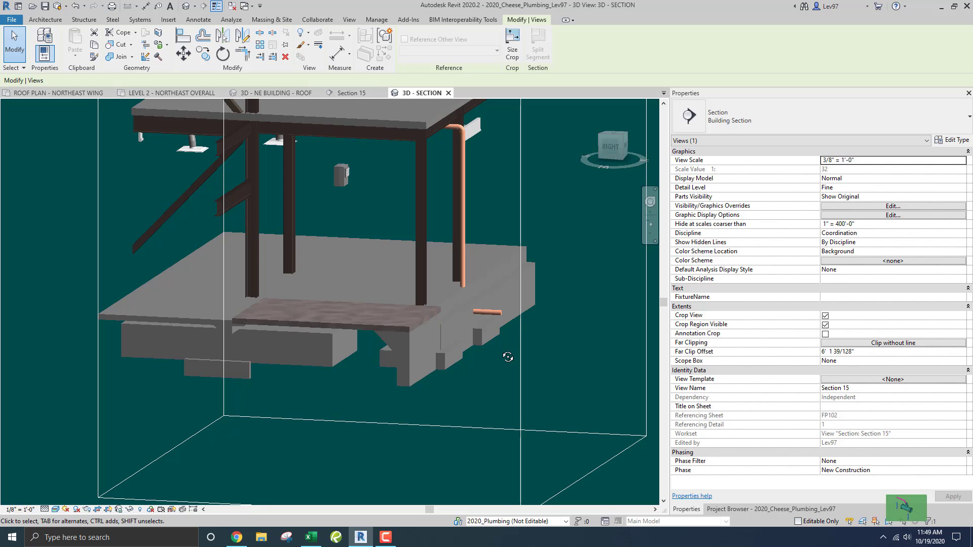
{"action": "middle_click_drag", "start_coordinate": [506, 352], "coordinate": [451, 330], "text": "shift"}
{"action": "scroll", "coordinate": [448, 299], "scroll_direction": "up", "scroll_amount": 2}
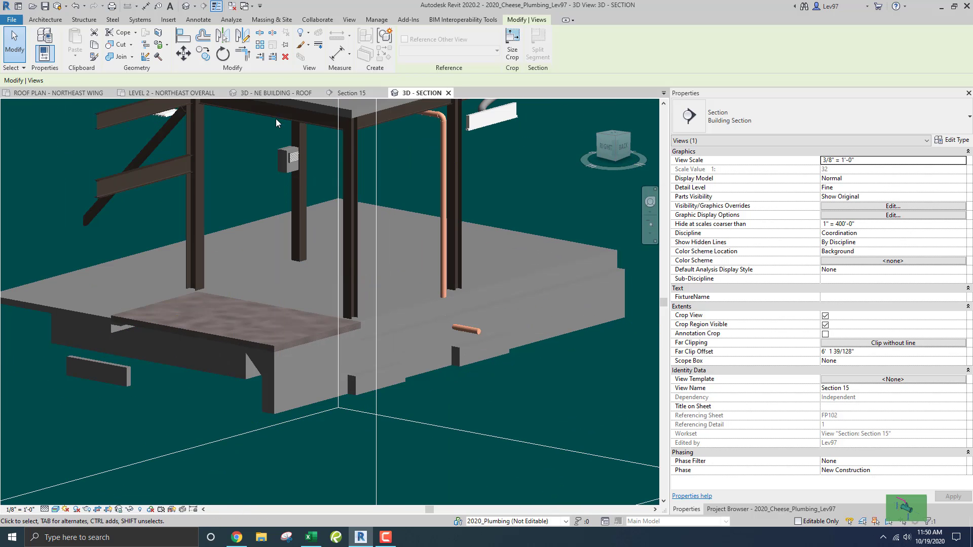
{"action": "left_click", "coordinate": [274, 93]}
{"action": "scroll", "coordinate": [399, 329], "scroll_direction": "up", "scroll_amount": 1}
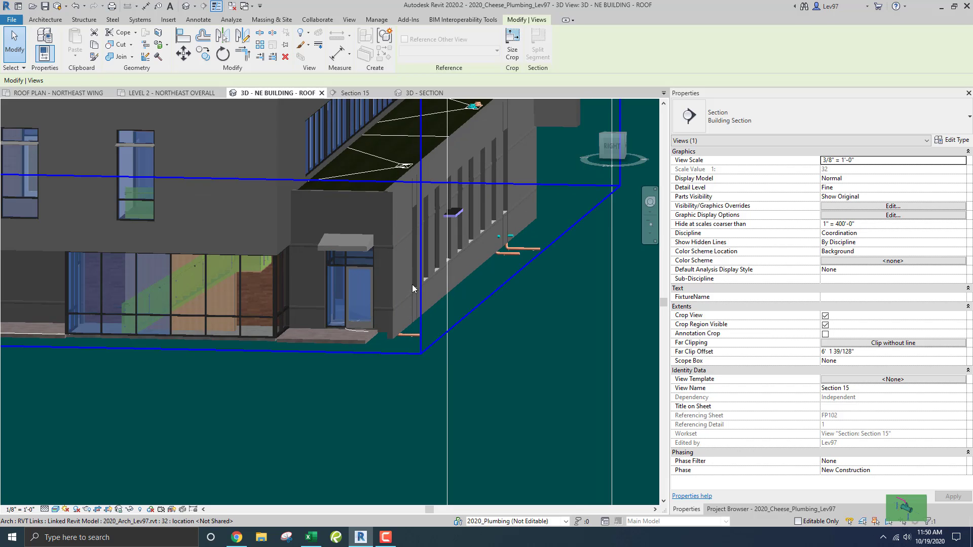
{"action": "middle_click_drag", "start_coordinate": [415, 304], "coordinate": [408, 193], "text": "shift"}
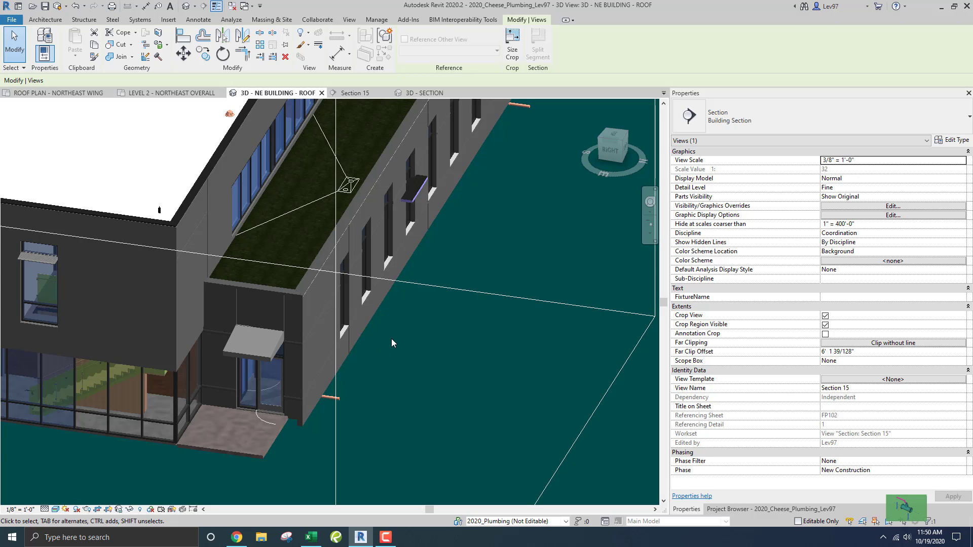
{"action": "middle_click_drag", "start_coordinate": [384, 364], "coordinate": [379, 326]}
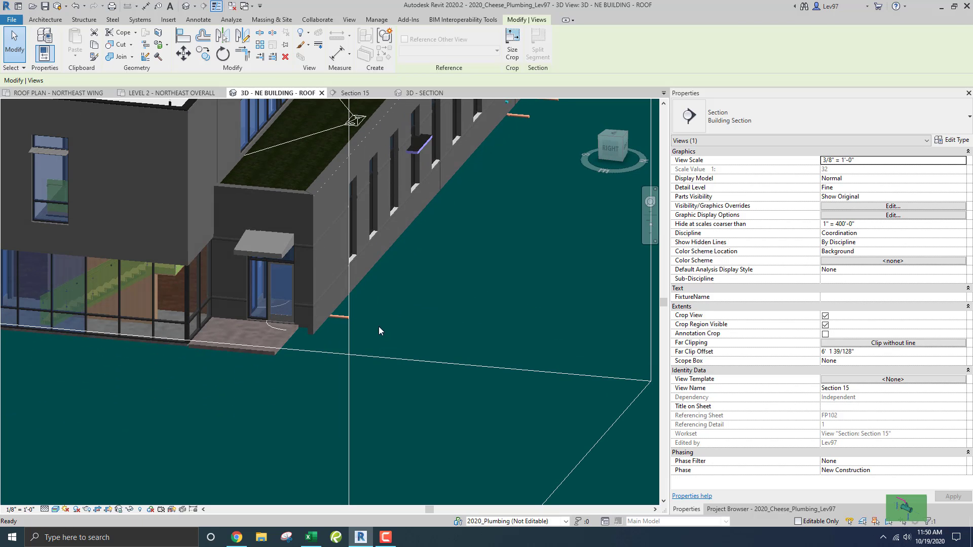
{"action": "left_click", "coordinate": [419, 95]}
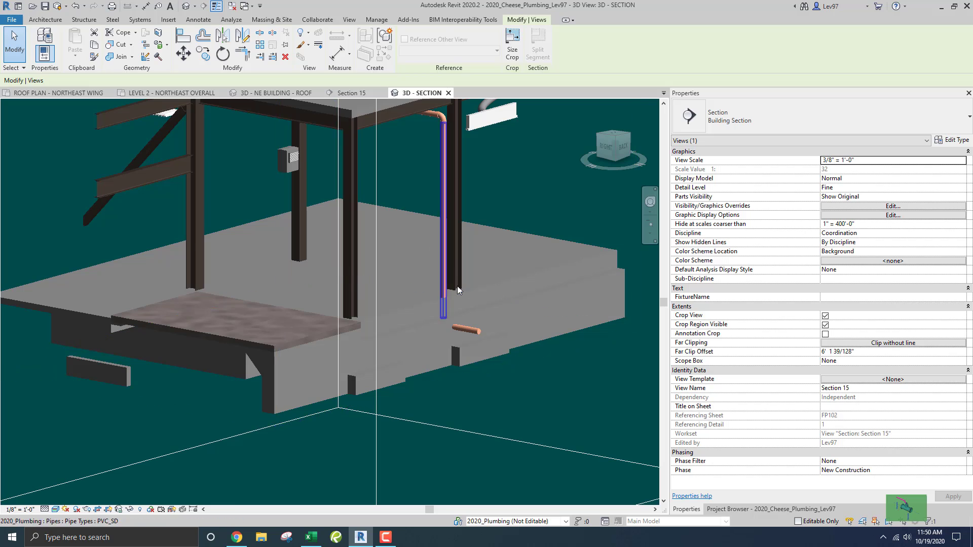
{"action": "middle_click_drag", "start_coordinate": [437, 300], "coordinate": [448, 310], "text": "shift"}
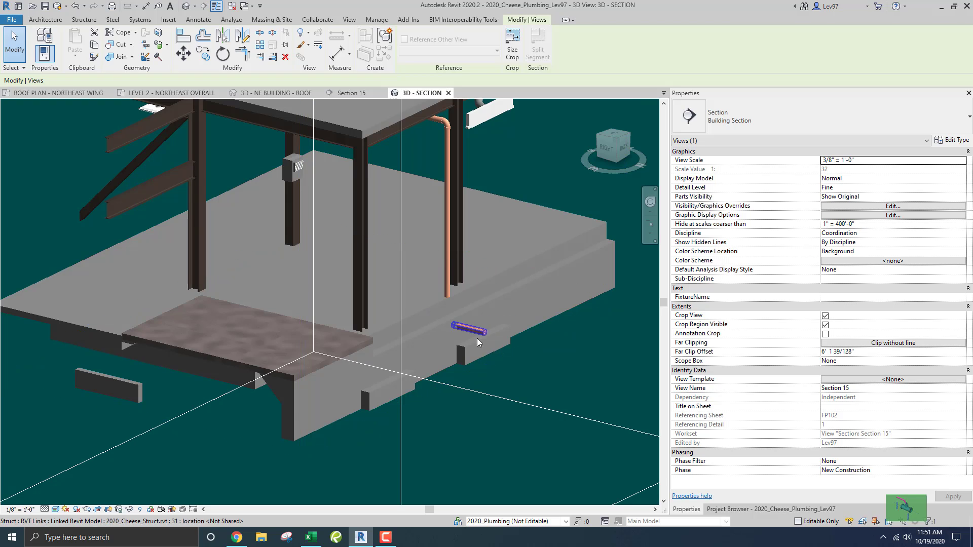
{"action": "left_click", "coordinate": [385, 537]}
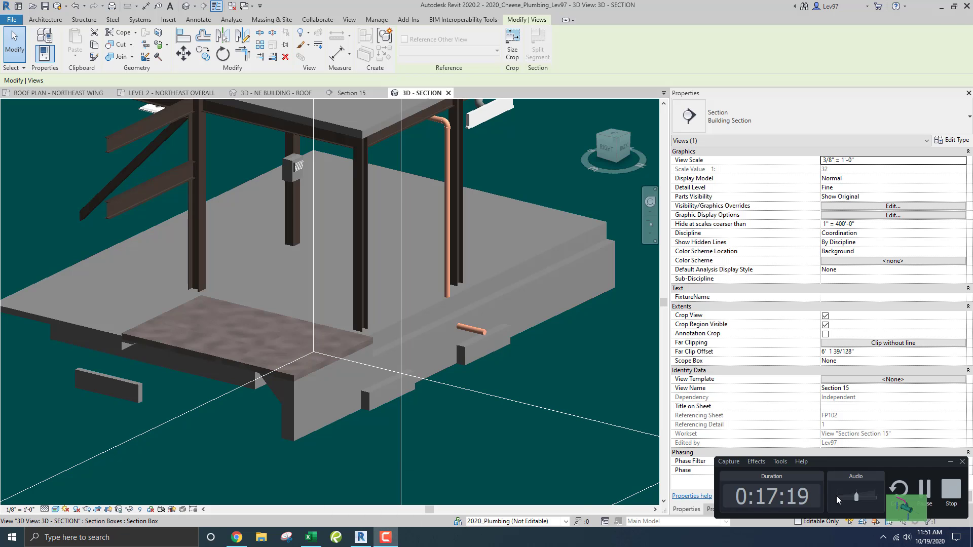